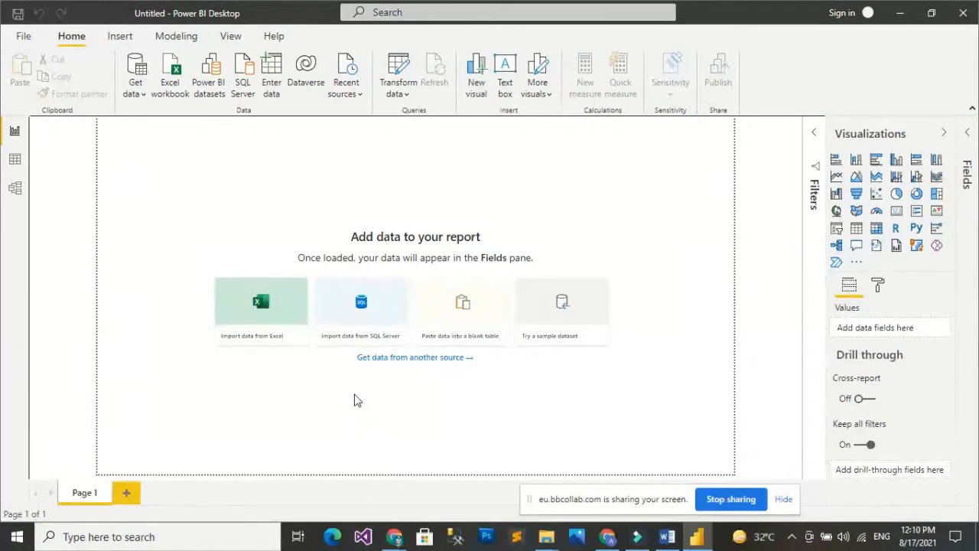
# Close the extra Downloads and tsa for edit folder windows and bring up the PowerBI folder
pyautogui.moveTo(545, 542)
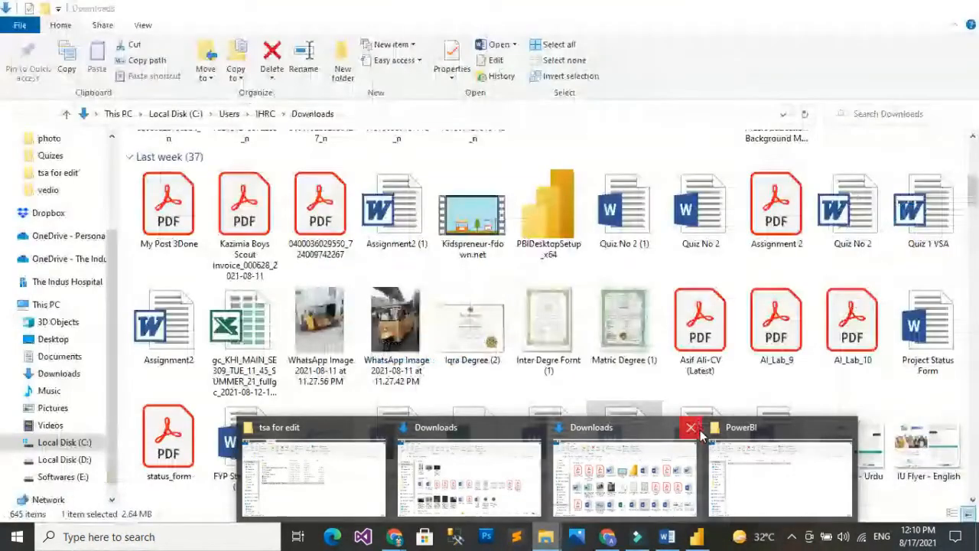
pyautogui.click(692, 367)
pyautogui.click(614, 429)
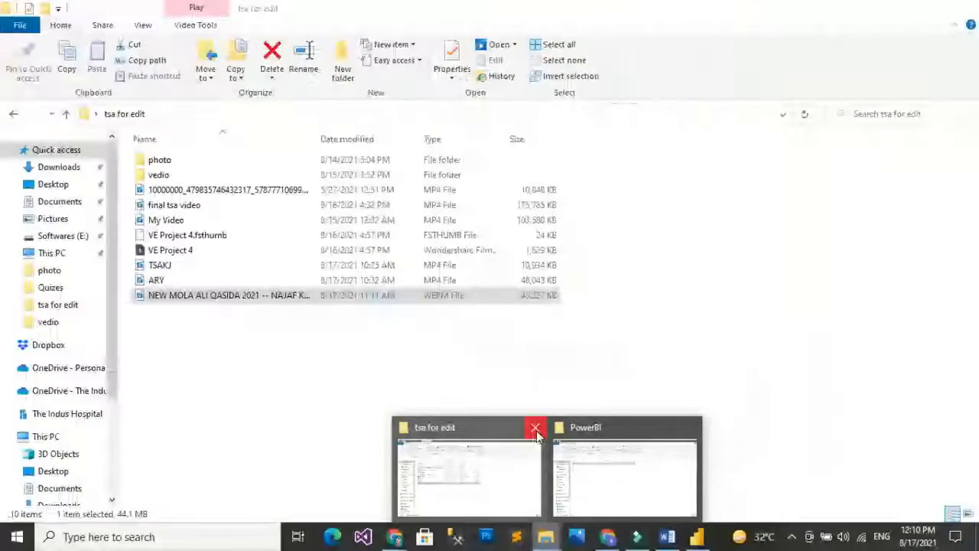
pyautogui.click(530, 428)
pyautogui.click(543, 450)
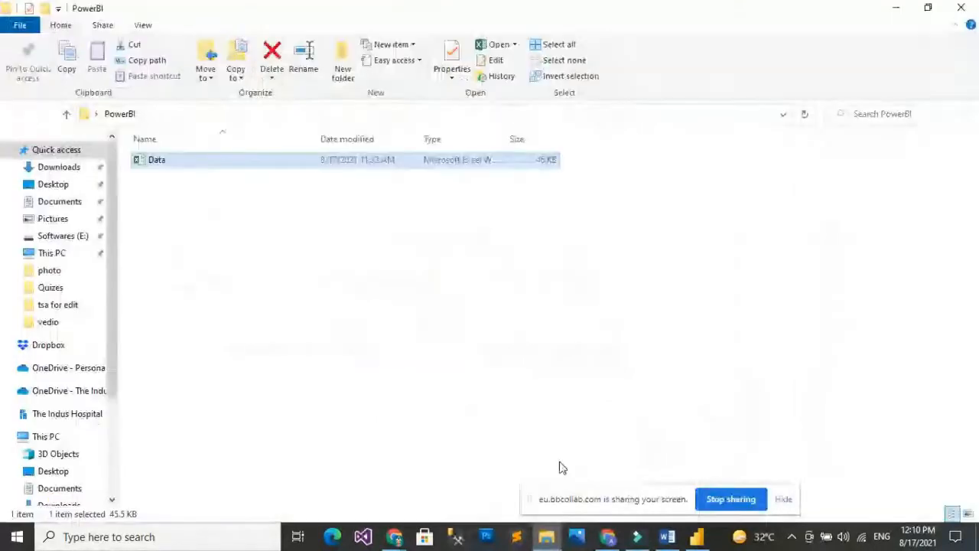
# Open the Data workbook from the PowerBI folder in Excel and dismiss the Office activation dialog
pyautogui.click(165, 163)
pyautogui.press('Return')
pyautogui.doubleClick(226, 166)
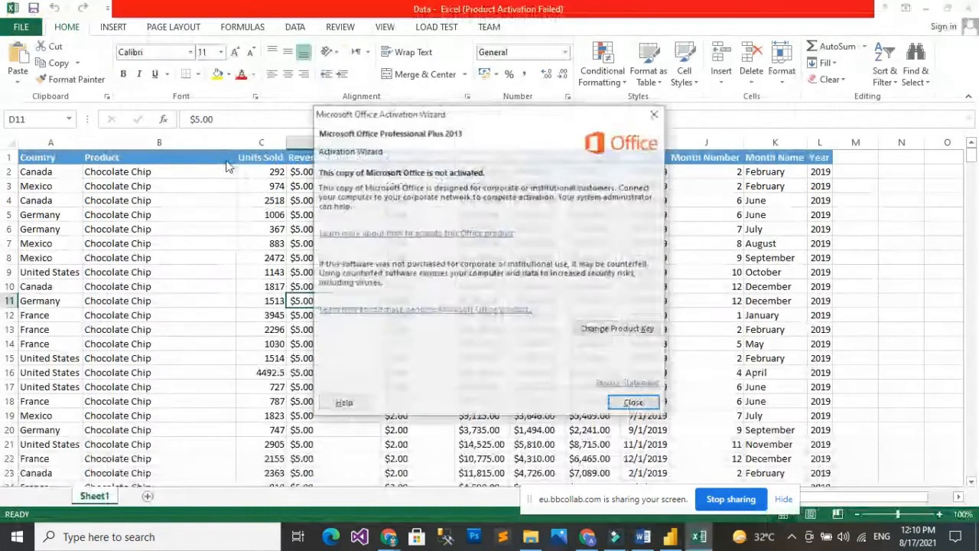
pyautogui.click(632, 404)
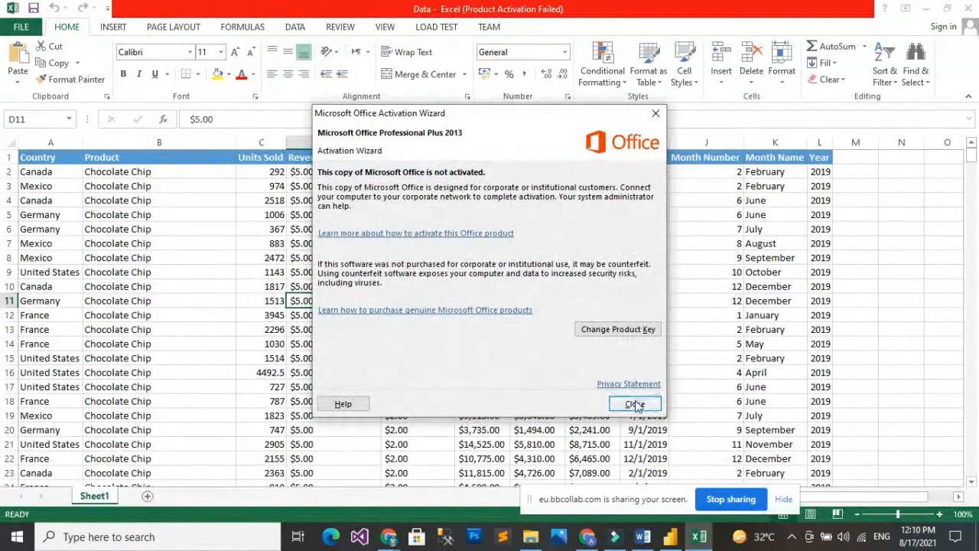
# Review the Country, Product, Units Sold and Revenue per cookie columns on Sheet1, closing the workbook when done
pyautogui.click(39, 175)
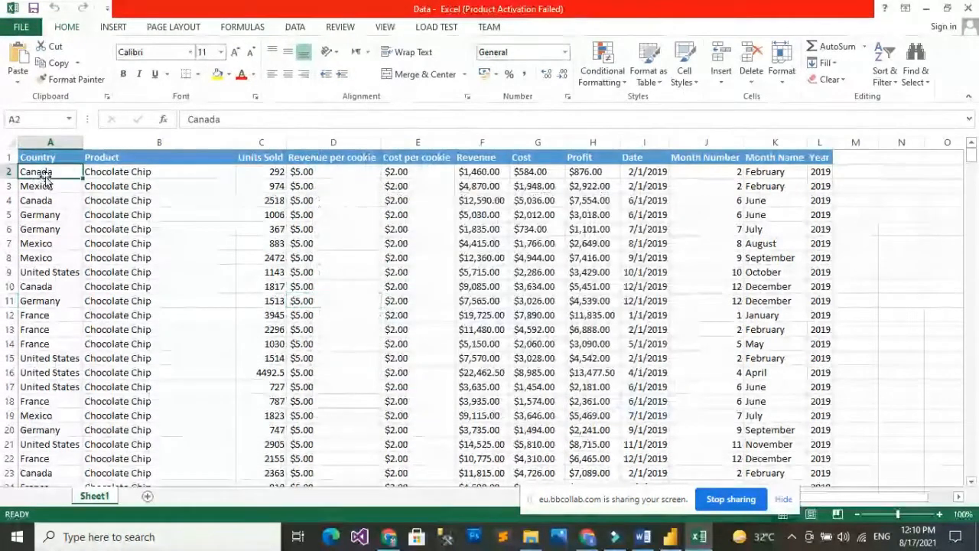
pyautogui.click(128, 174)
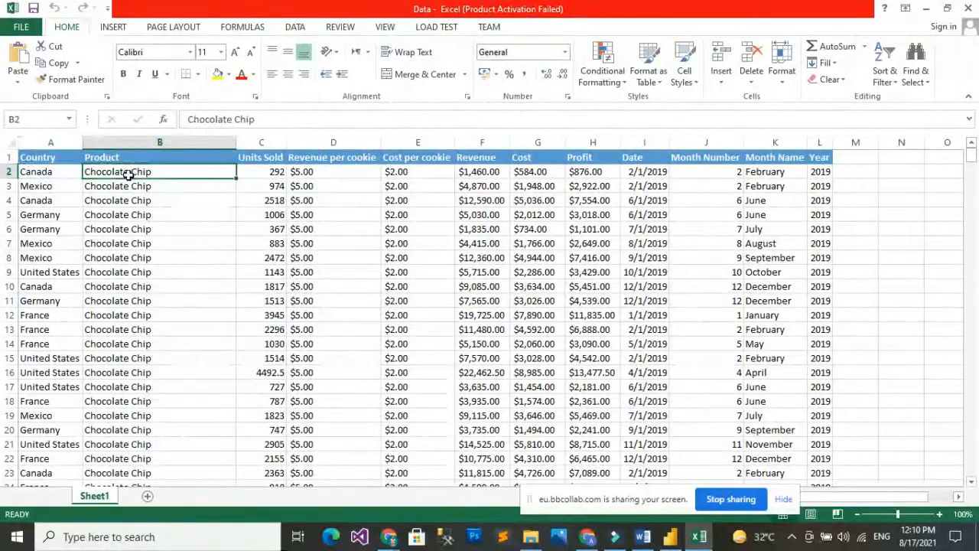
pyautogui.click(269, 178)
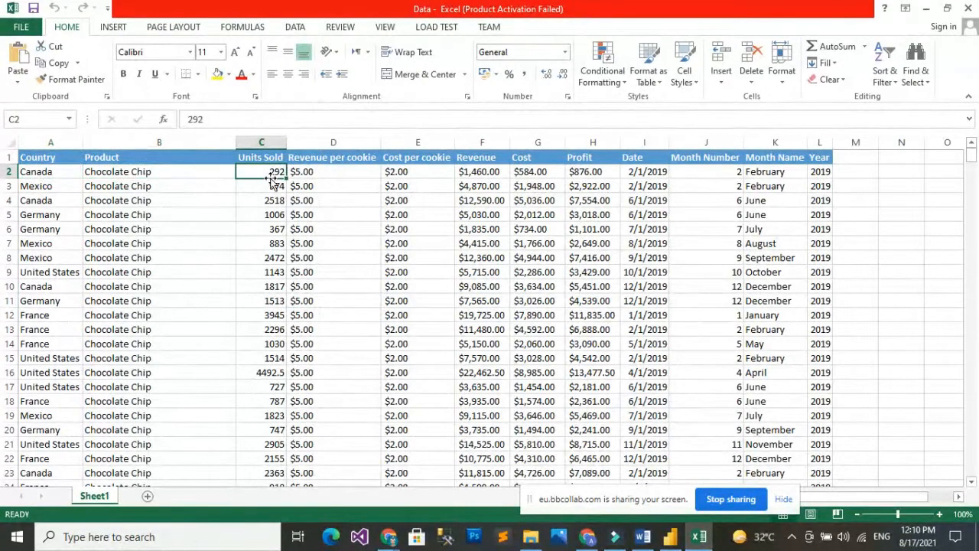
pyautogui.click(317, 178)
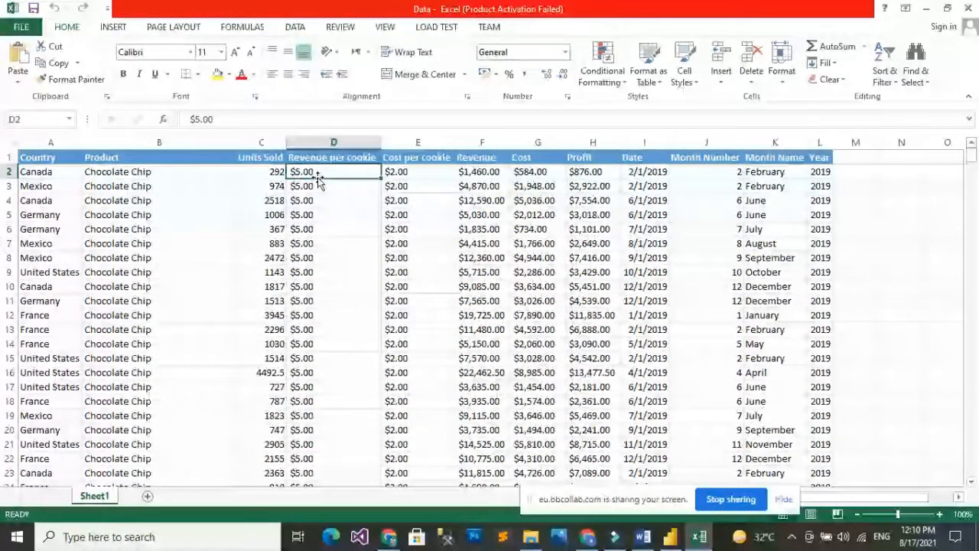
pyautogui.click(151, 177)
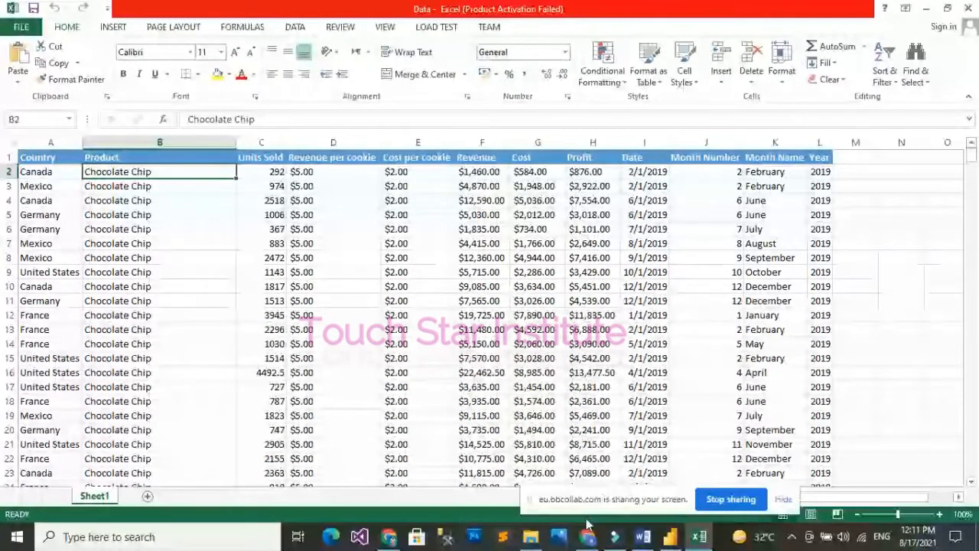
pyautogui.click(968, 9)
# Switch to Power BI Desktop and connect to the Data Excel workbook in the Desktop's PowerBI folder
pyautogui.click(696, 537)
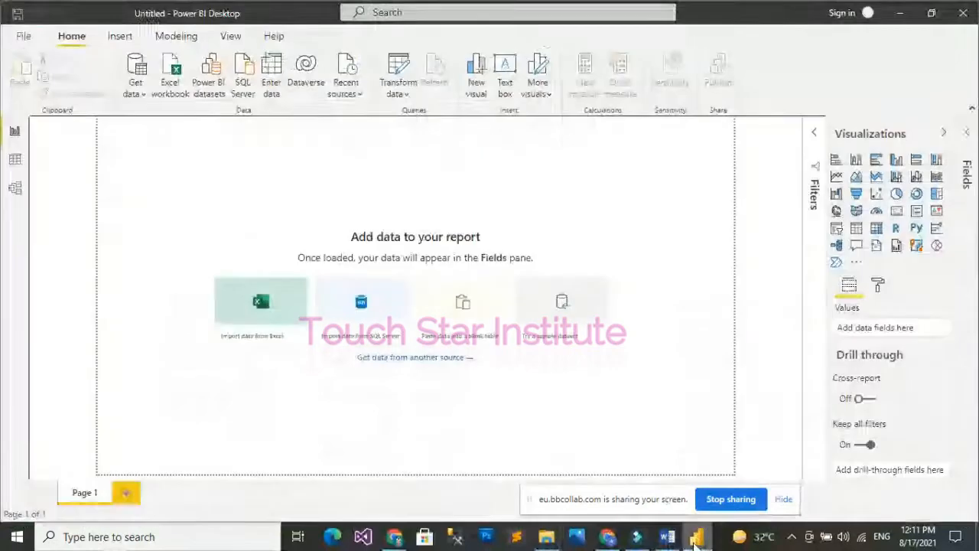
pyautogui.click(143, 94)
pyautogui.click(165, 141)
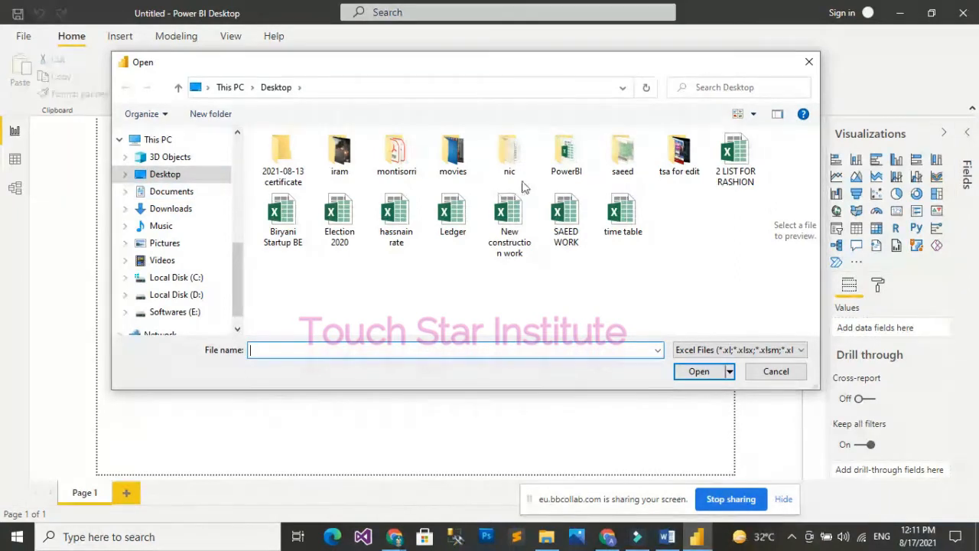
pyautogui.doubleClick(558, 162)
pyautogui.click(298, 156)
pyautogui.click(699, 373)
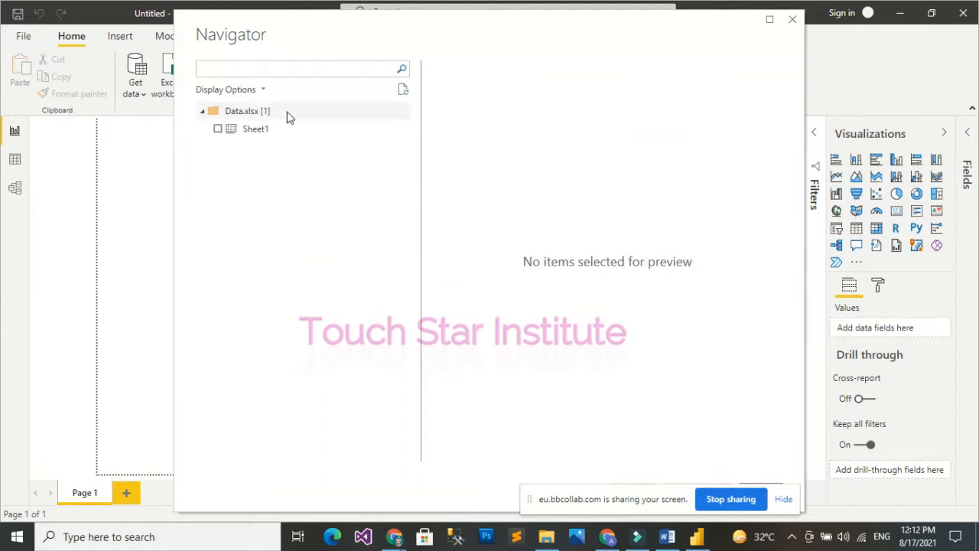
# Select Sheet1 of Data.xlsx, check its preview and load it into the report
pyautogui.click(218, 129)
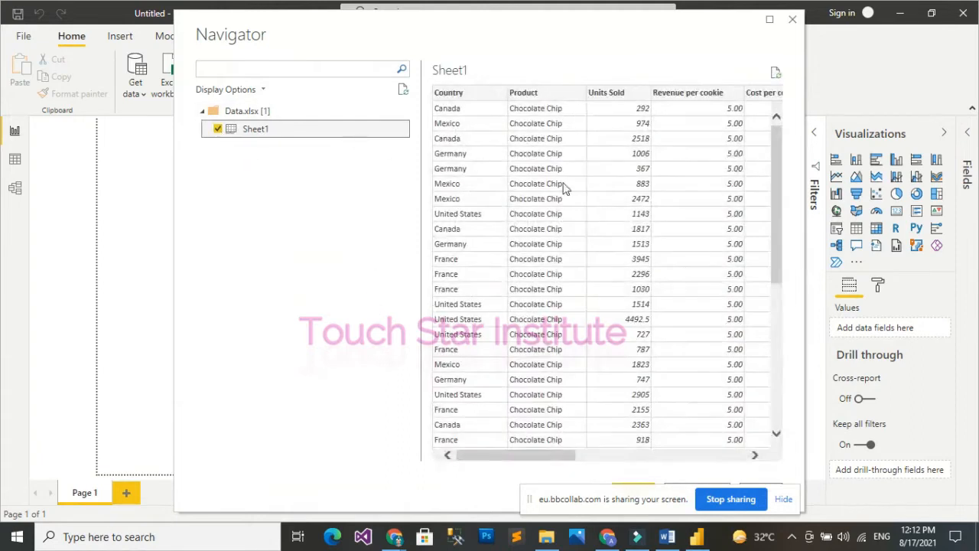
pyautogui.moveTo(539, 455)
pyautogui.mouseDown()
pyautogui.moveTo(721, 466)
pyautogui.moveTo(524, 461)
pyautogui.mouseUp()
pyautogui.moveTo(778, 247); pyautogui.dragTo(774, 376)
pyautogui.moveTo(645, 510); pyautogui.dragTo(794, 533)
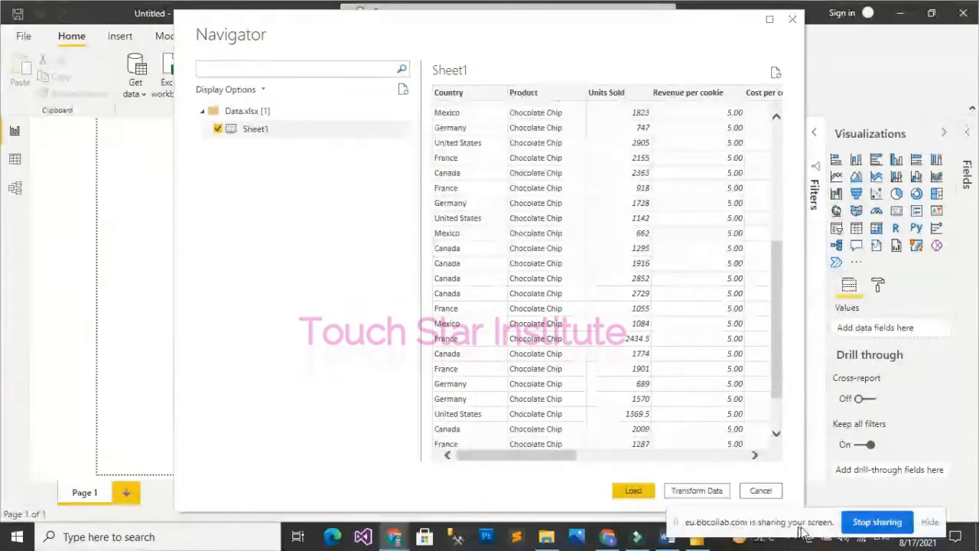
pyautogui.click(637, 492)
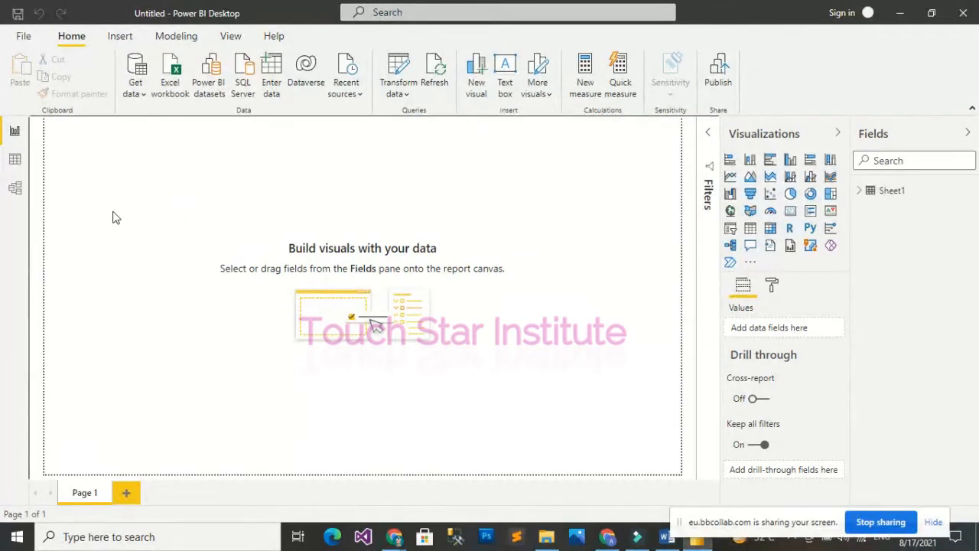
# Examine the loaded Sheet1 rows in the data view, from the Chocolate Chip records down to Oatmeal Raisin
pyautogui.click(16, 160)
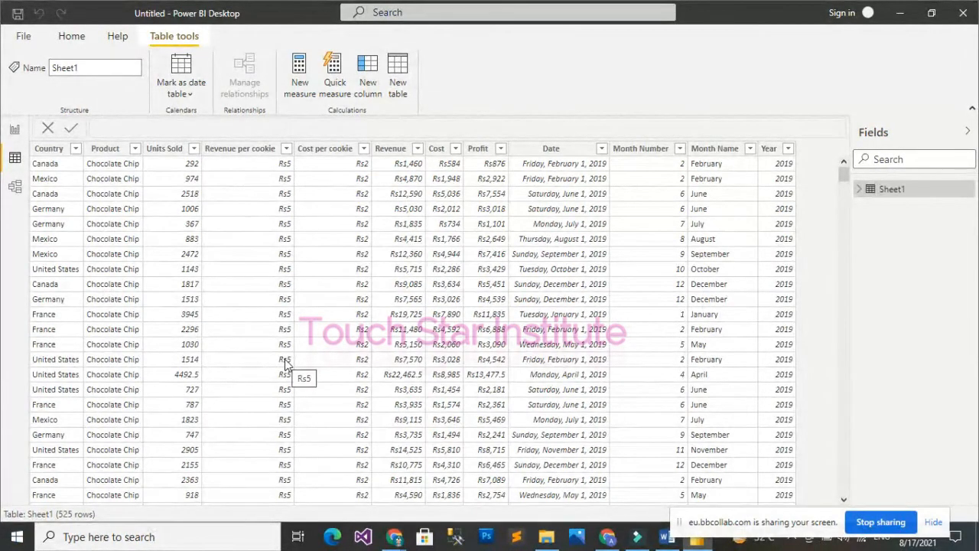
pyautogui.scroll(-15, 285, 363)
pyautogui.scroll(-6, 285, 364)
pyautogui.scroll(17, 285, 364)
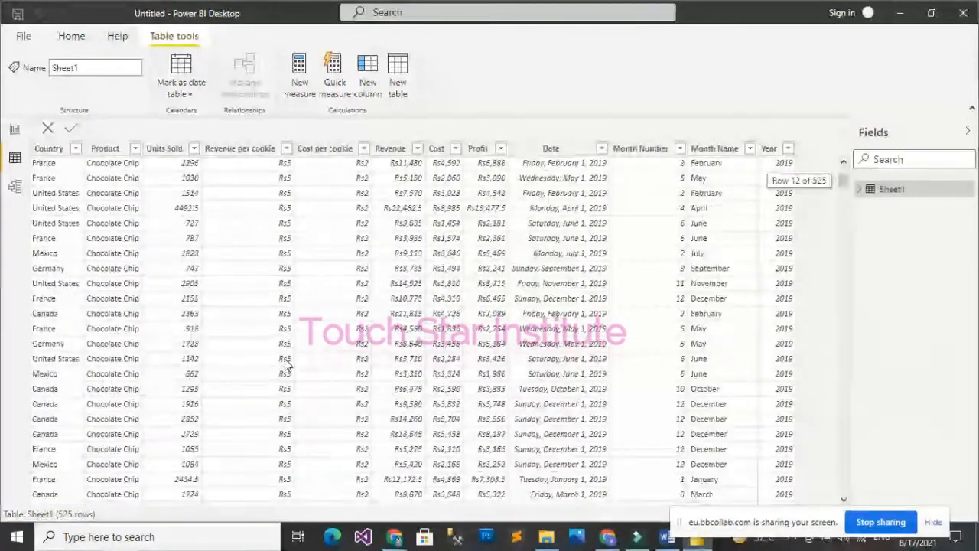
pyautogui.scroll(4, 285, 363)
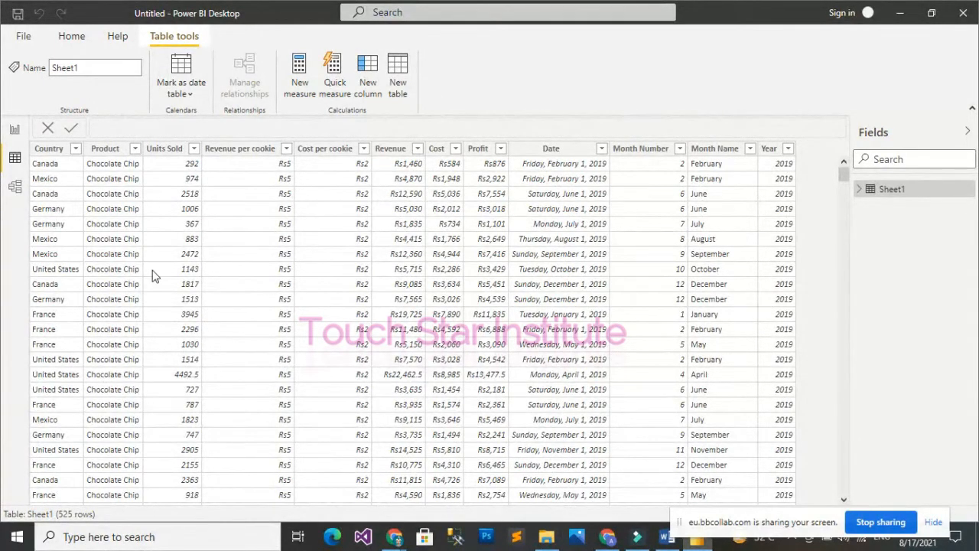
pyautogui.scroll(-1, 150, 279)
pyautogui.scroll(-5, 150, 282)
pyautogui.scroll(-20, 150, 283)
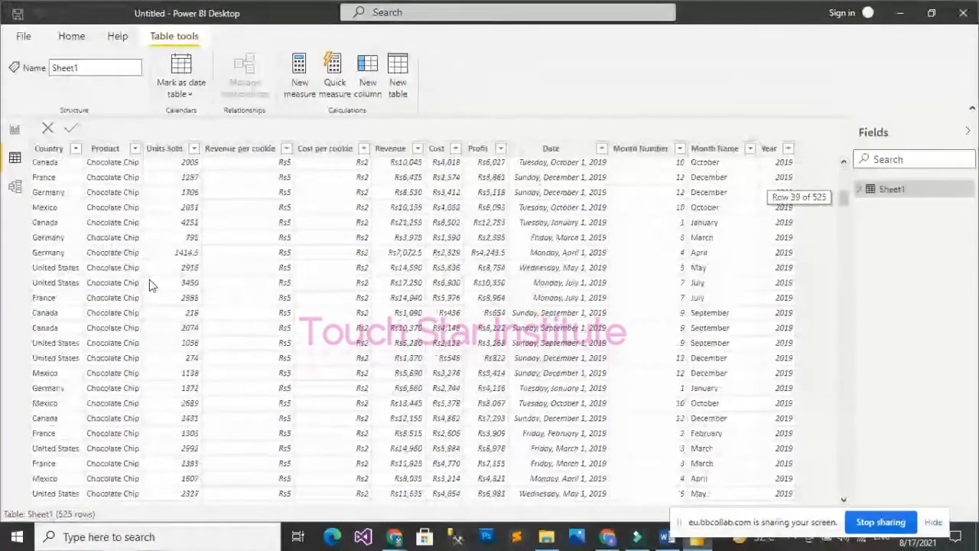
pyautogui.scroll(-17, 283, 331)
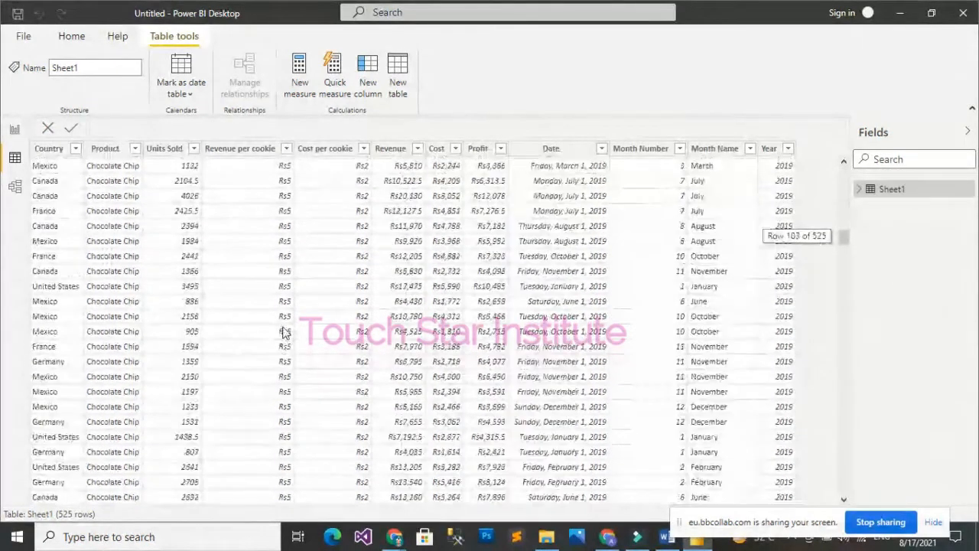
pyautogui.scroll(-9, 283, 331)
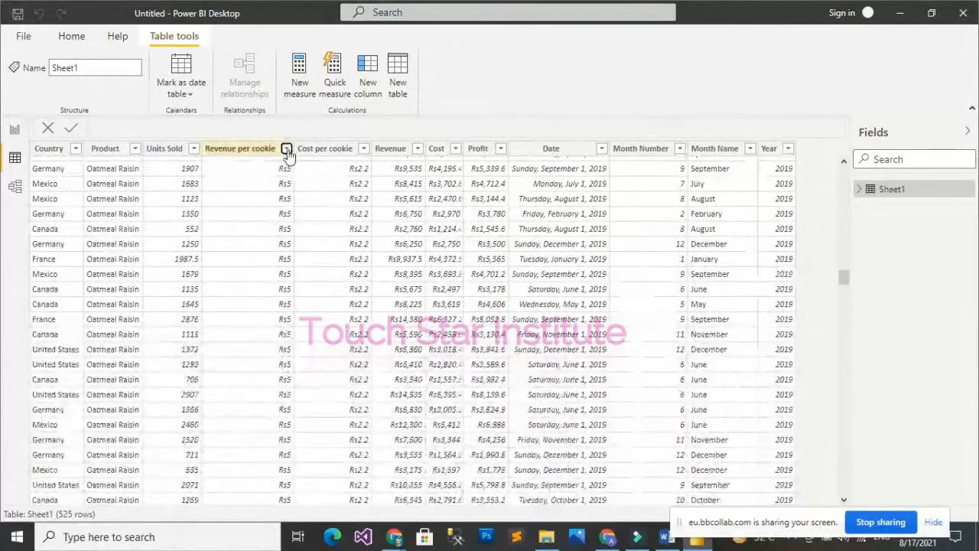
# Filter the Revenue per cookie column to only Rs1 and look through the filtered rows
pyautogui.click(289, 155)
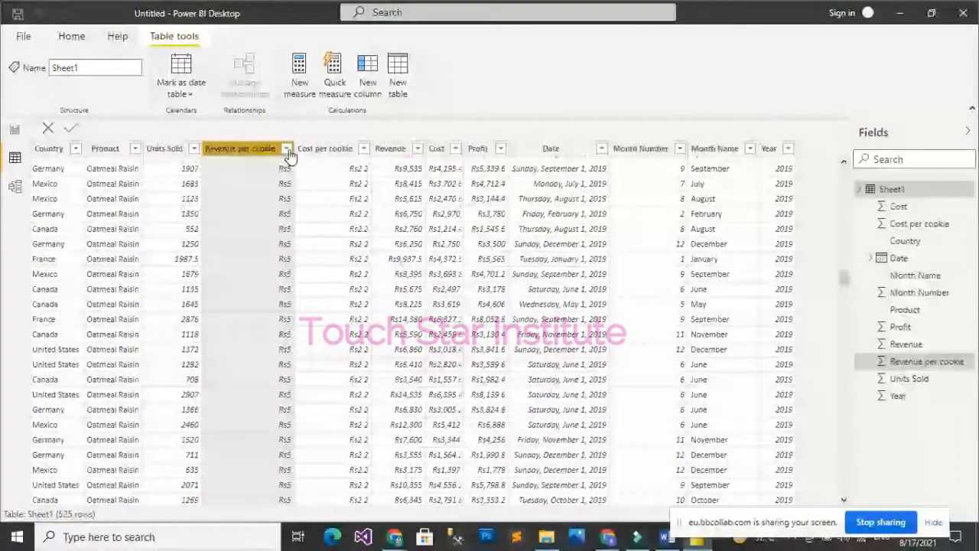
pyautogui.click(288, 151)
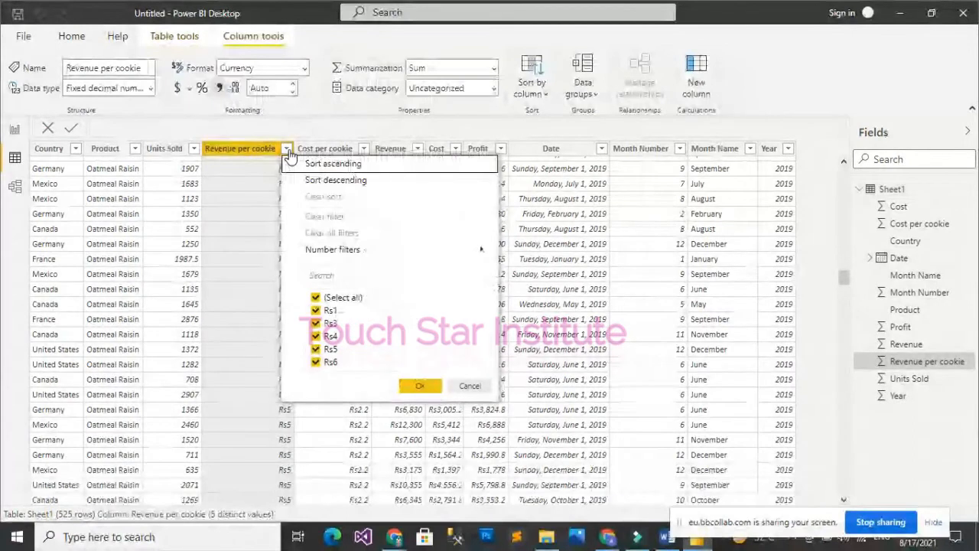
pyautogui.click(316, 297)
pyautogui.click(328, 310)
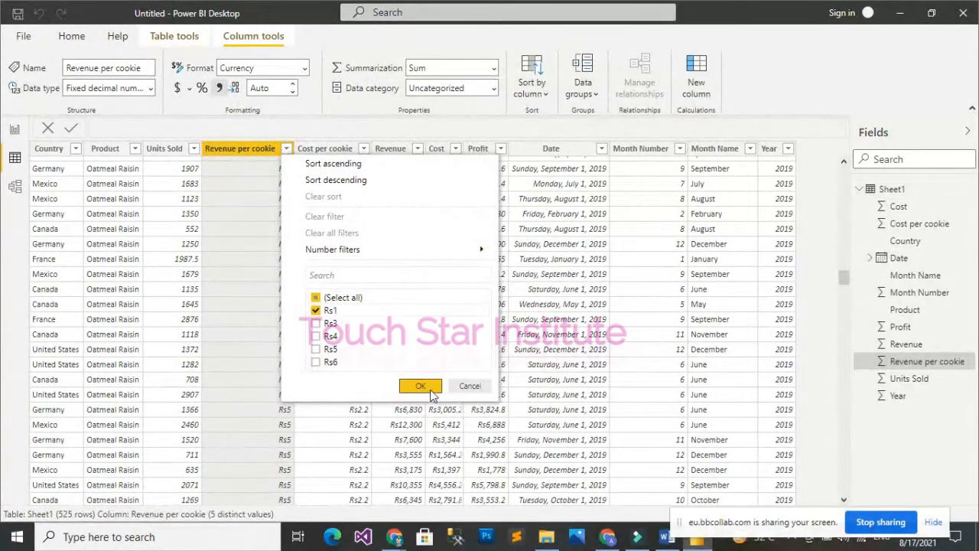
pyautogui.click(420, 386)
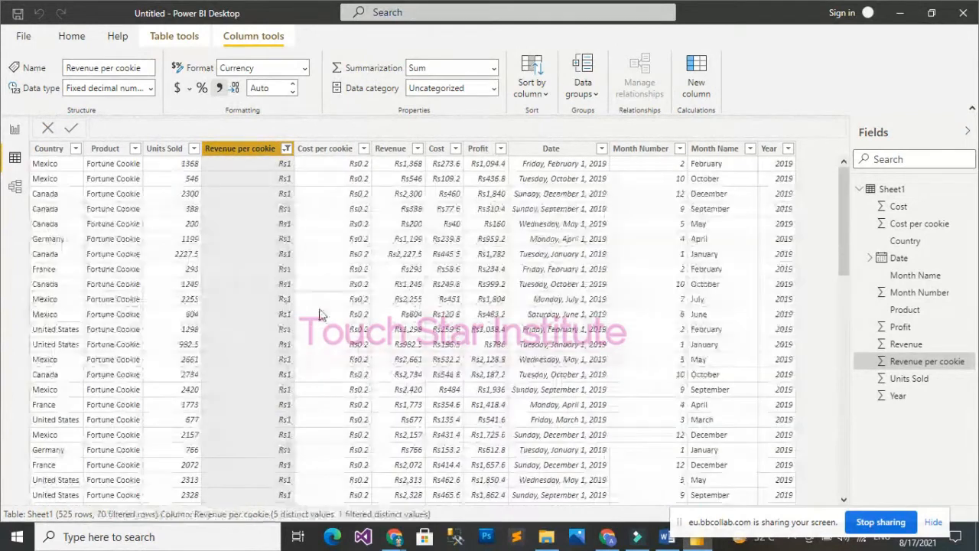
pyautogui.scroll(-9, 325, 322)
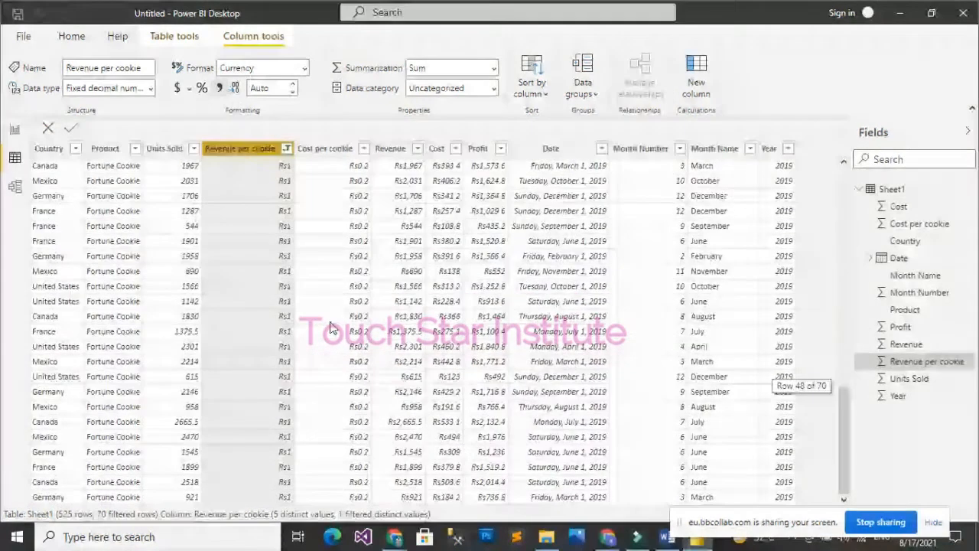
pyautogui.scroll(15, 330, 327)
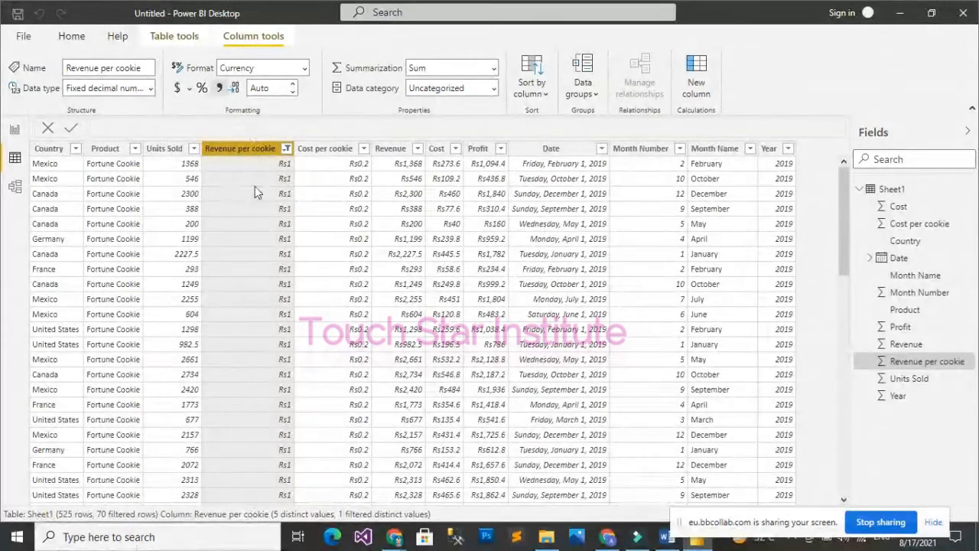
# Reselect all values in the Revenue per cookie filter to bring back every row
pyautogui.click(286, 149)
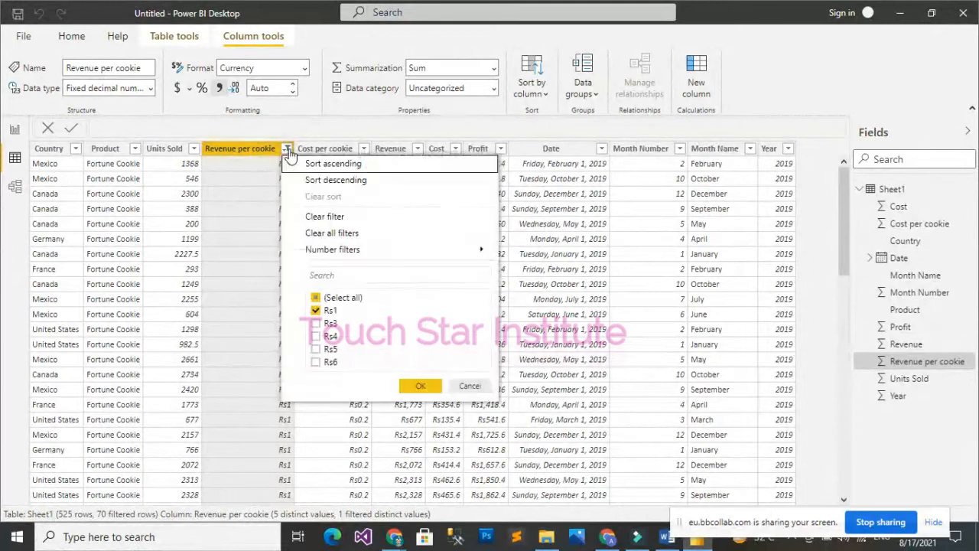
pyautogui.click(330, 301)
pyautogui.click(361, 304)
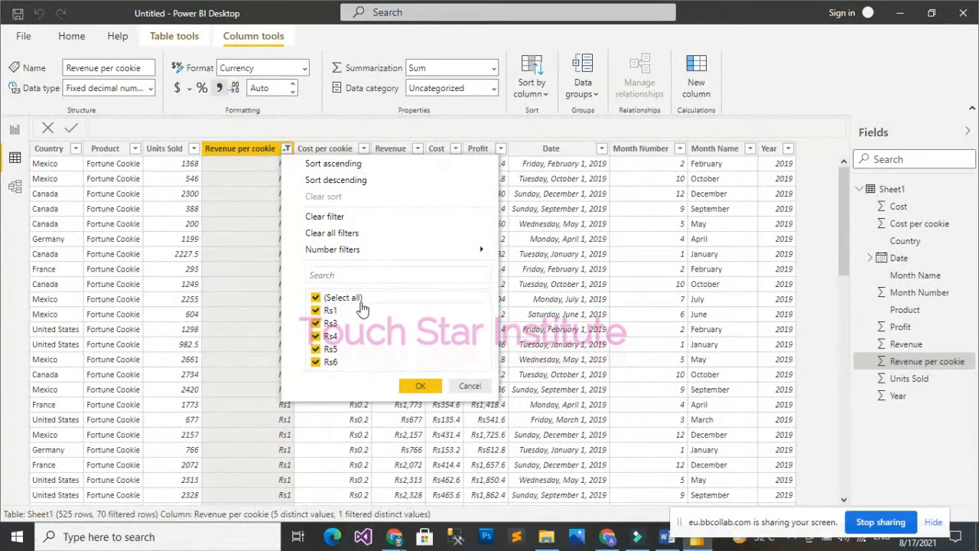
pyautogui.moveTo(348, 253)
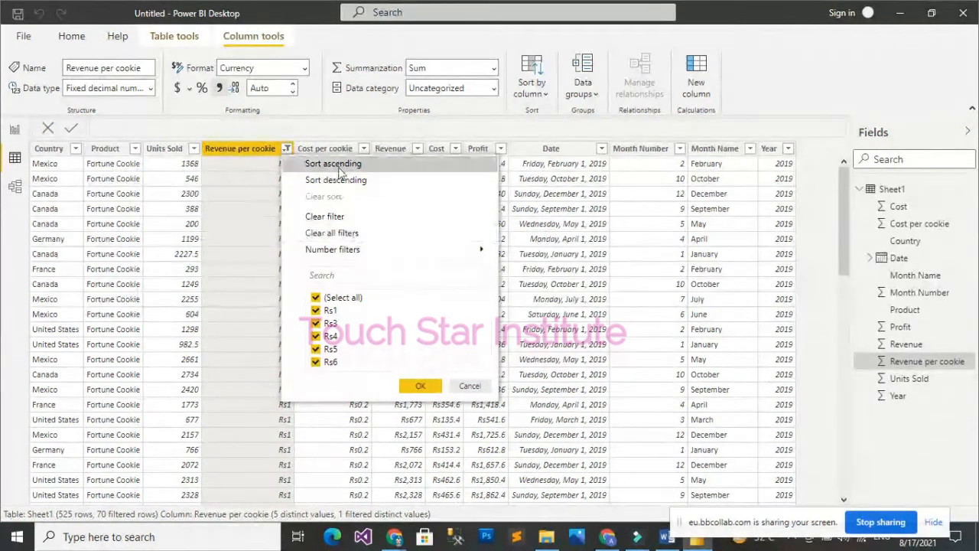
pyautogui.click(419, 386)
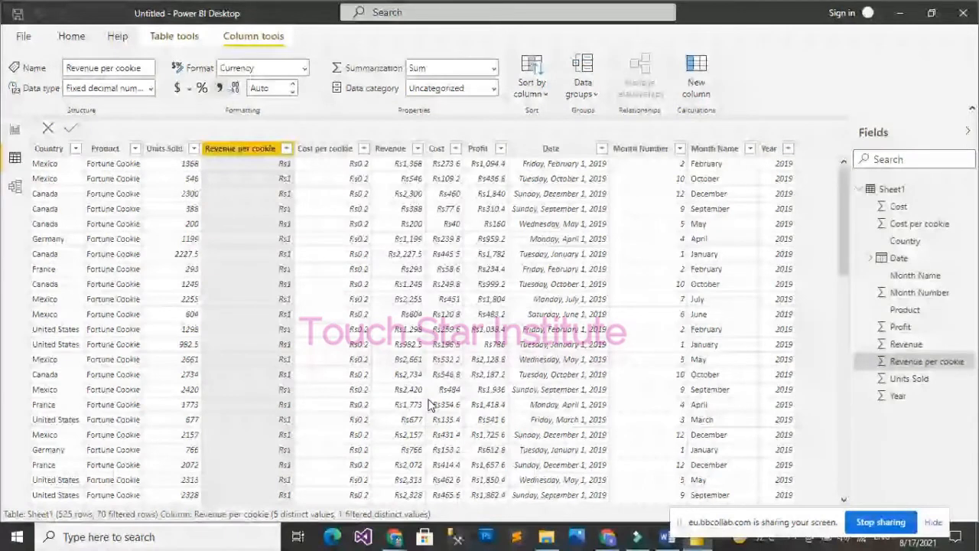
# Check the sort and filter options of the Cost per cookie column without applying any
pyautogui.click(337, 149)
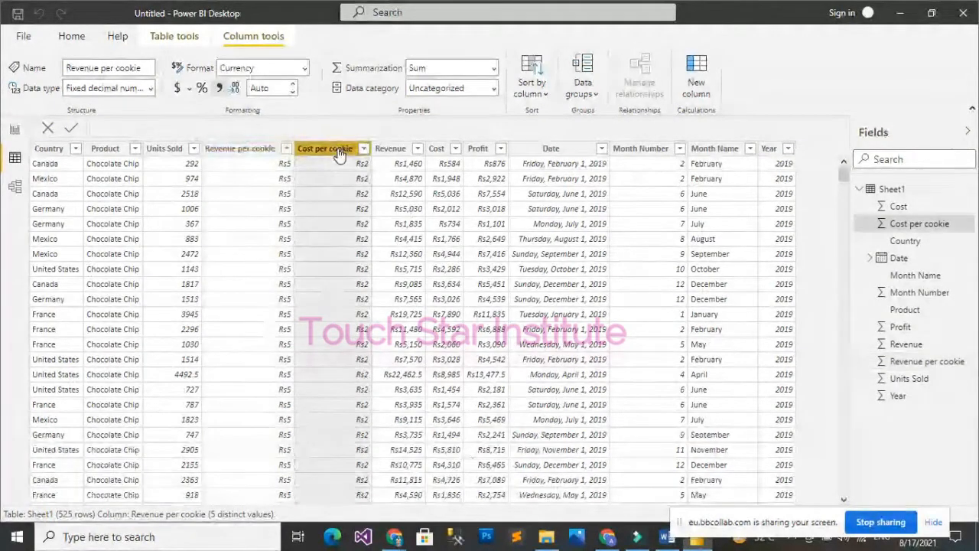
pyautogui.click(365, 150)
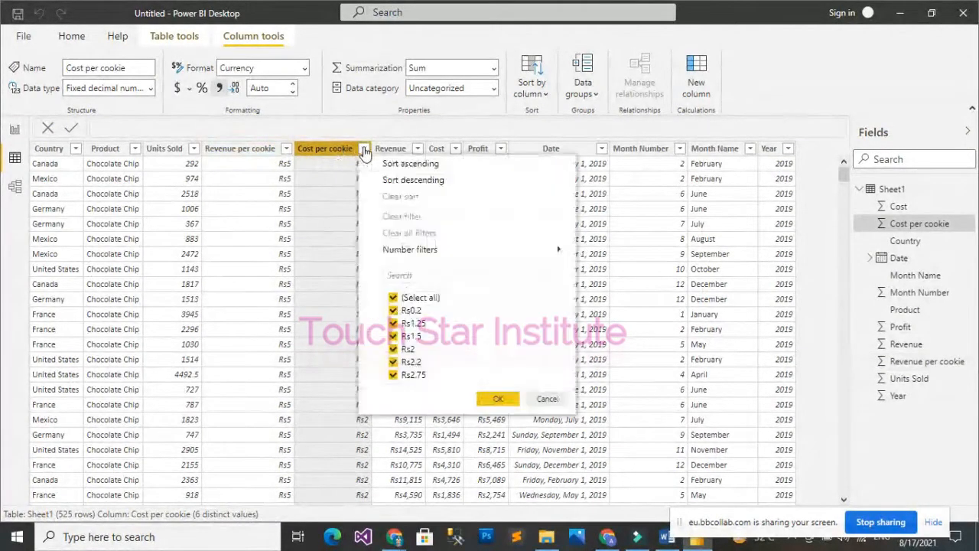
pyautogui.click(335, 153)
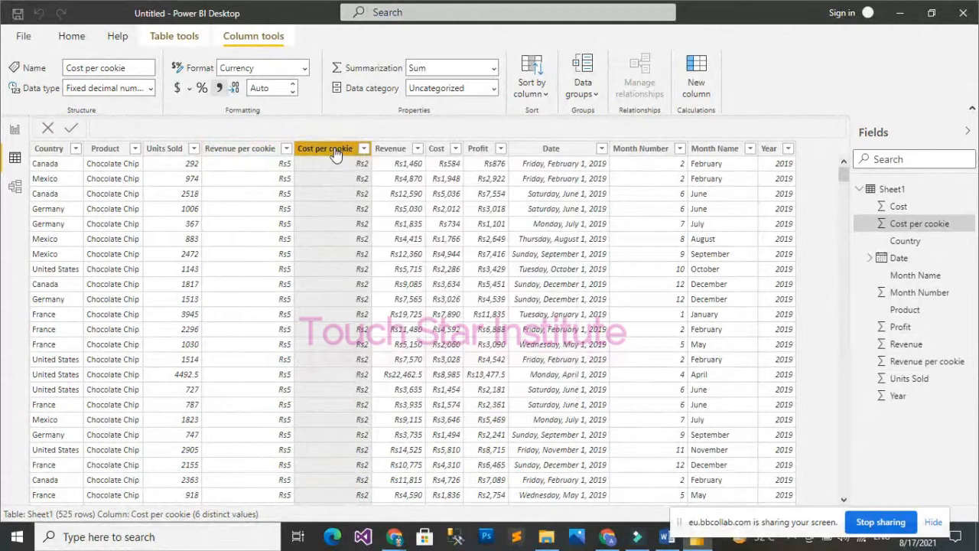
# Check the available column commands for Cost per cookie and for Revenue without applying any
pyautogui.rightClick(335, 153)
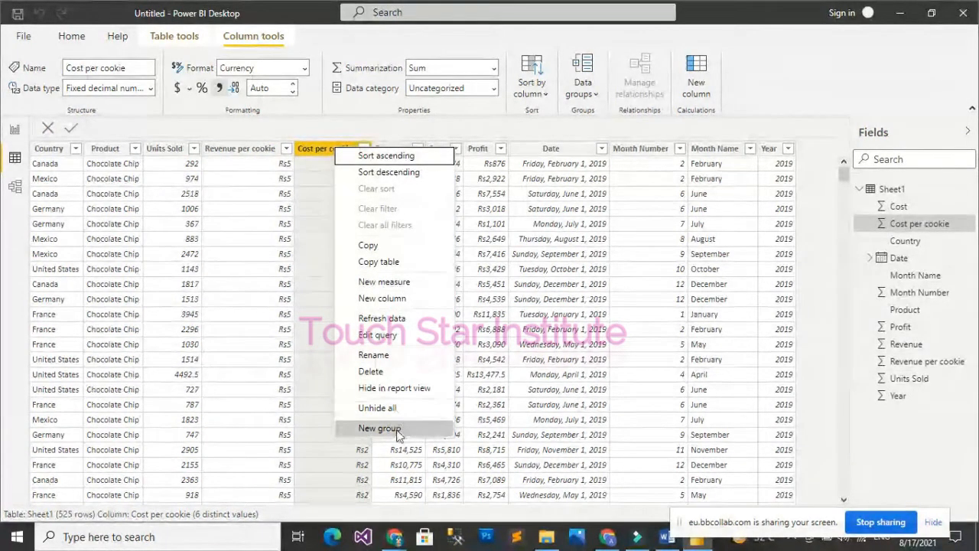
pyautogui.click(328, 199)
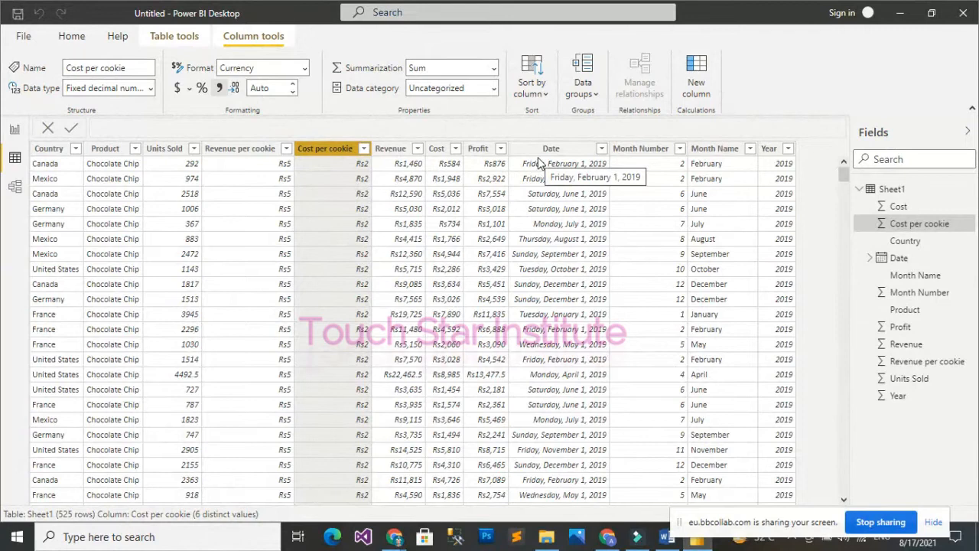
pyautogui.click(392, 150)
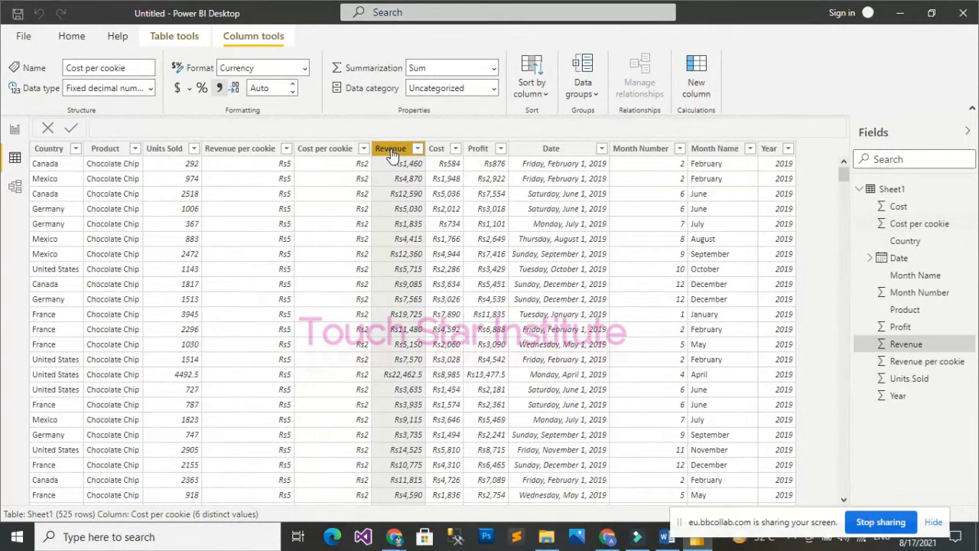
pyautogui.rightClick(391, 152)
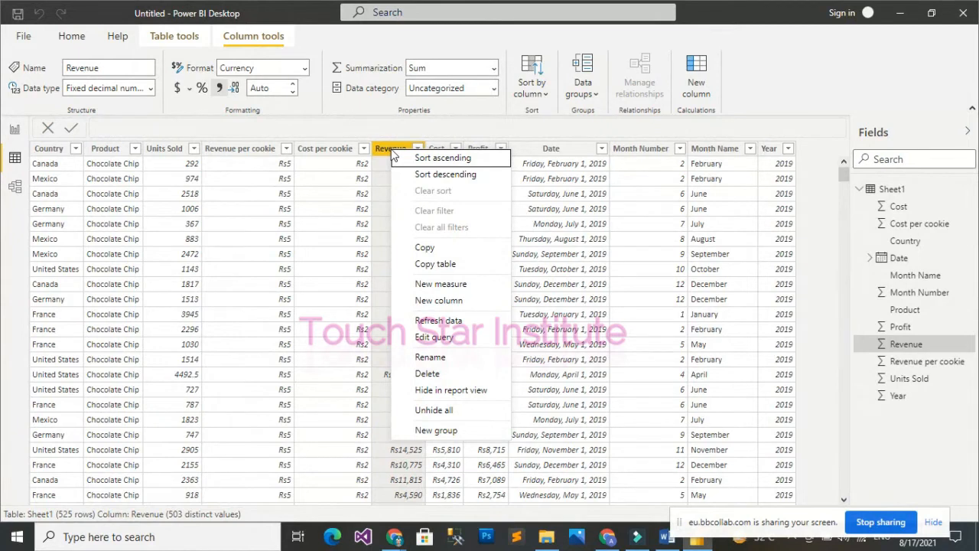
pyautogui.click(609, 317)
# Select the Date column and look through the Sheet1 rows, returning to the first record
pyautogui.click(608, 316)
pyautogui.scroll(-1, 608, 315)
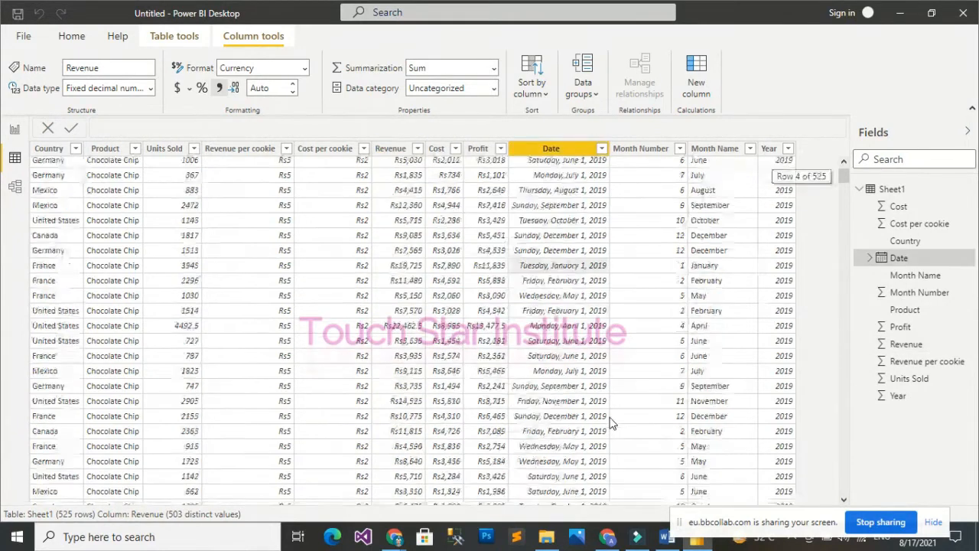
pyautogui.scroll(-20, 609, 423)
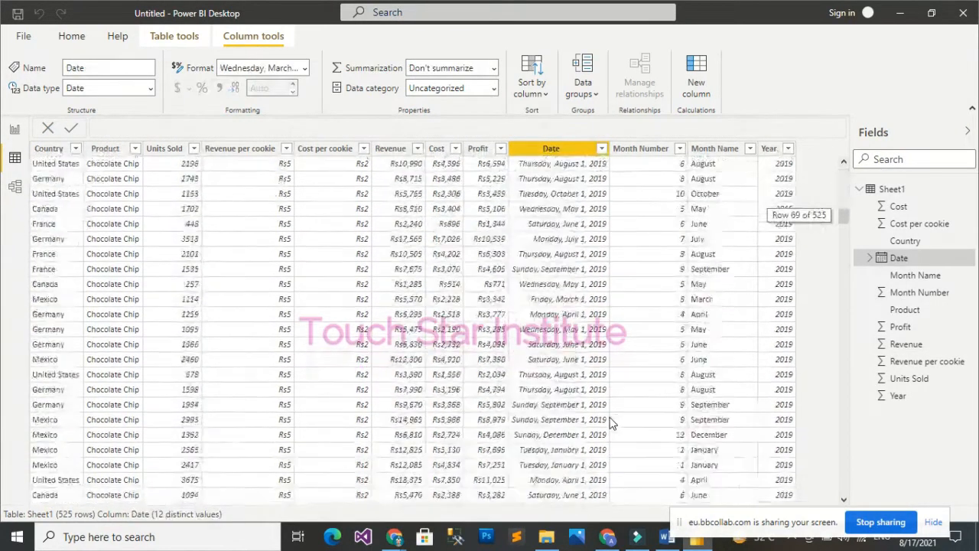
pyautogui.scroll(20, 610, 423)
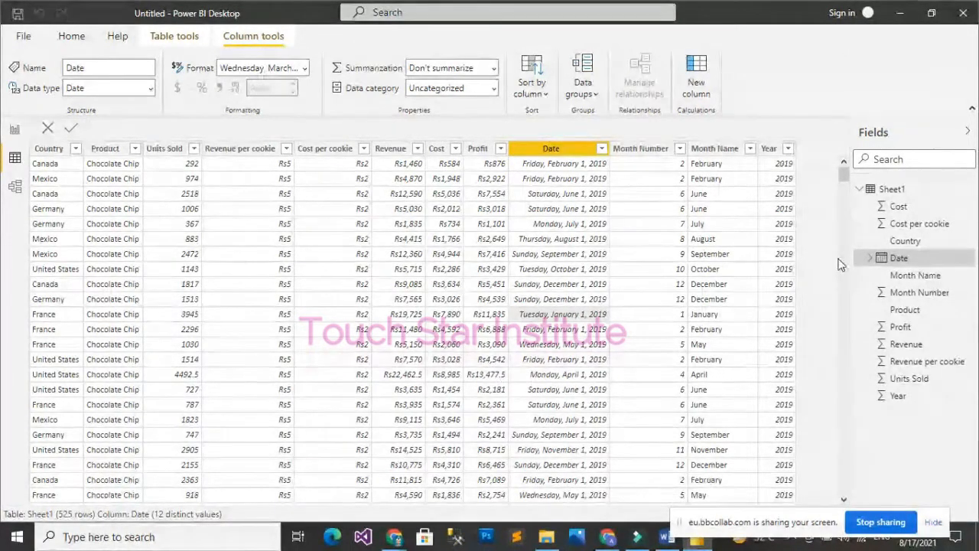
# Check the Date field's hierarchy and collapse the field list of Sheet1
pyautogui.click(862, 190)
pyautogui.click(865, 191)
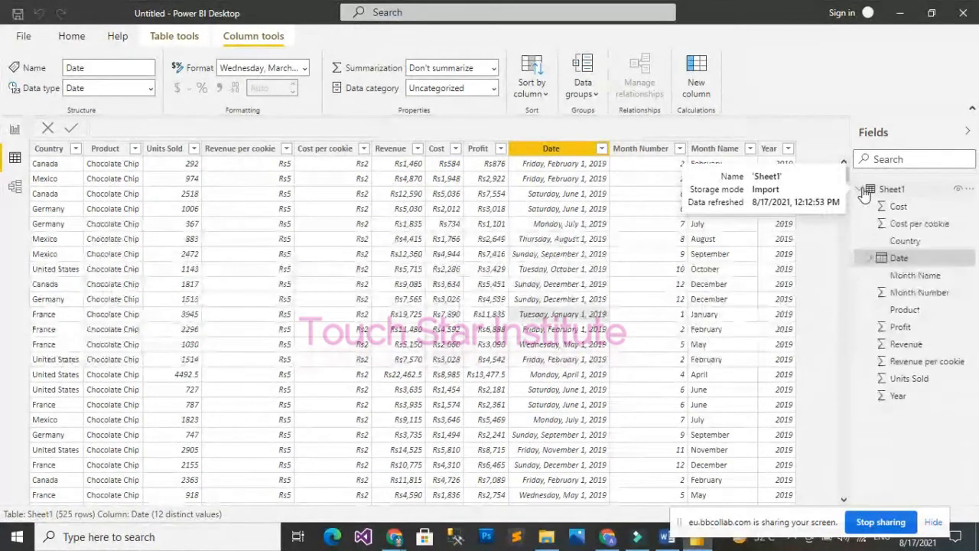
pyautogui.click(869, 259)
pyautogui.click(869, 260)
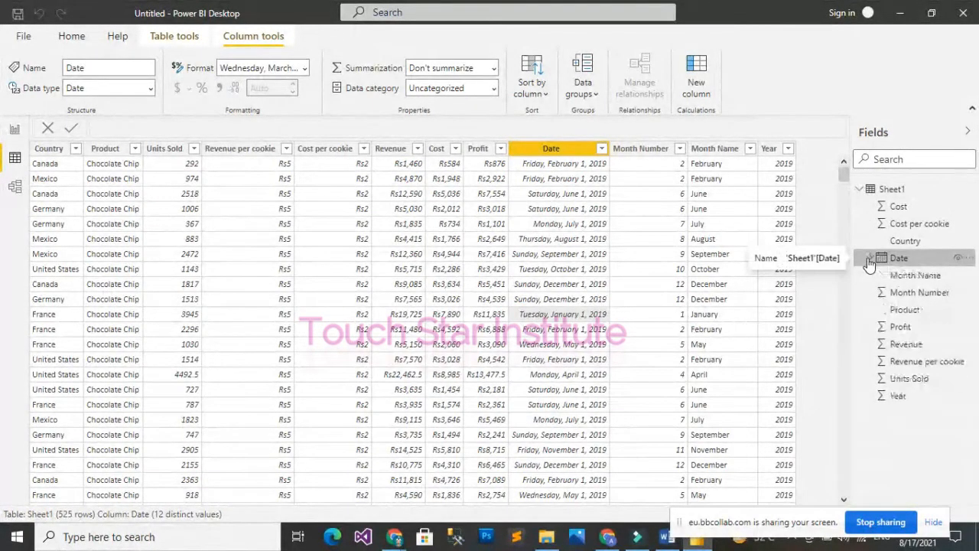
pyautogui.click(864, 191)
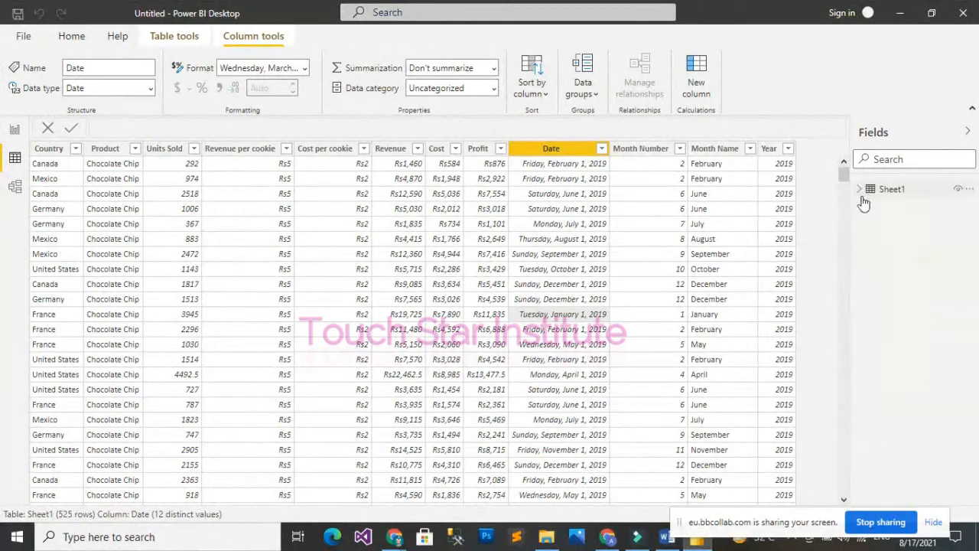
# Switch to the report view and start getting data from a web page
pyautogui.click(14, 132)
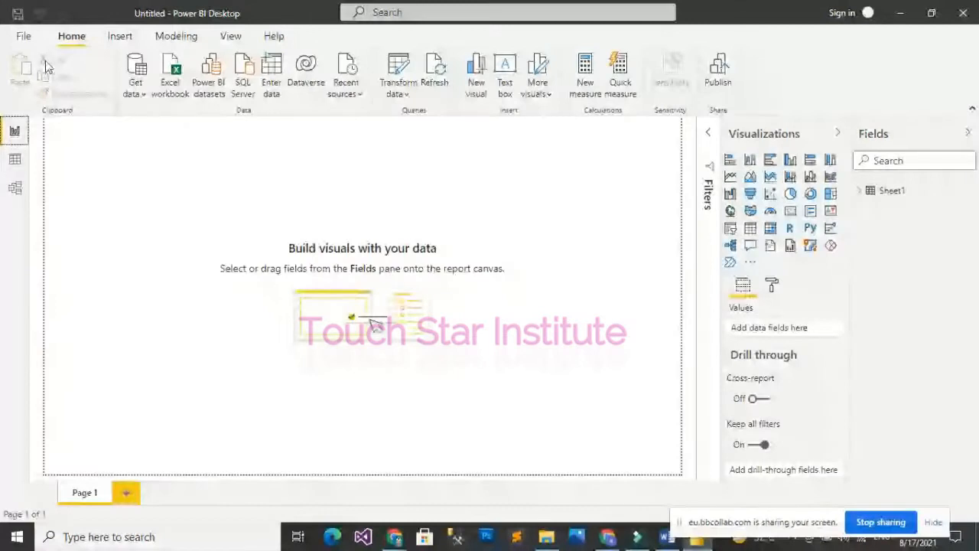
pyautogui.click(138, 94)
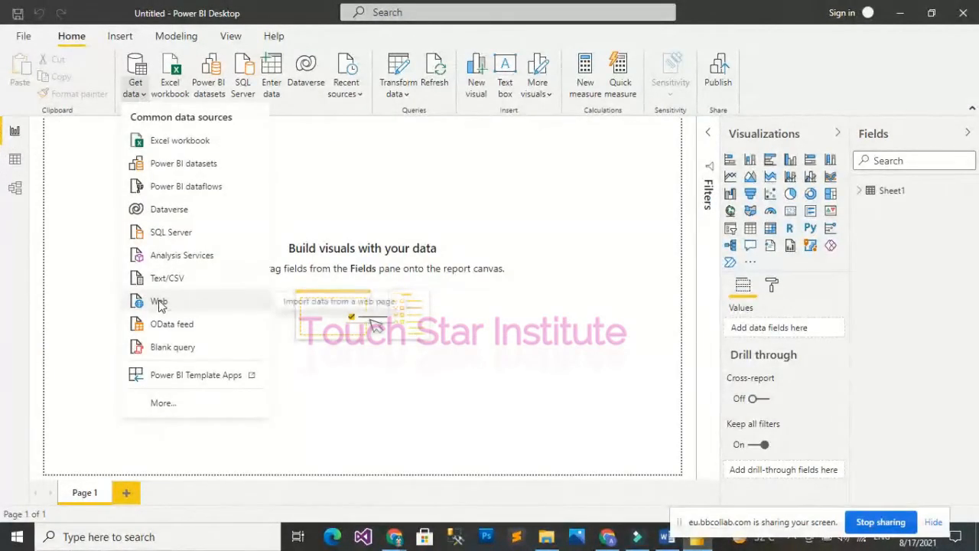
pyautogui.click(159, 302)
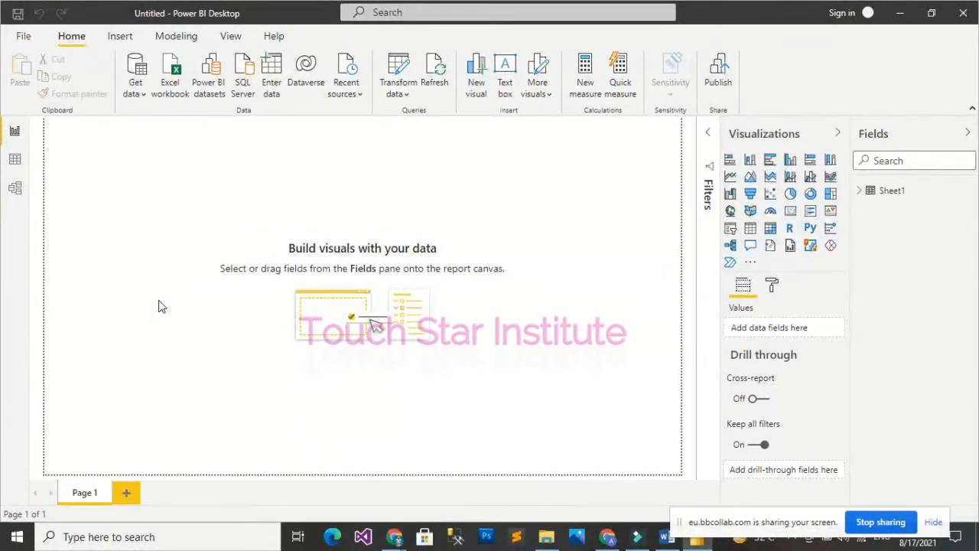
# Switch to Chrome and copy the address of the Wikipedia page List of countries and dependencies by population
pyautogui.click(395, 540)
pyautogui.click(336, 480)
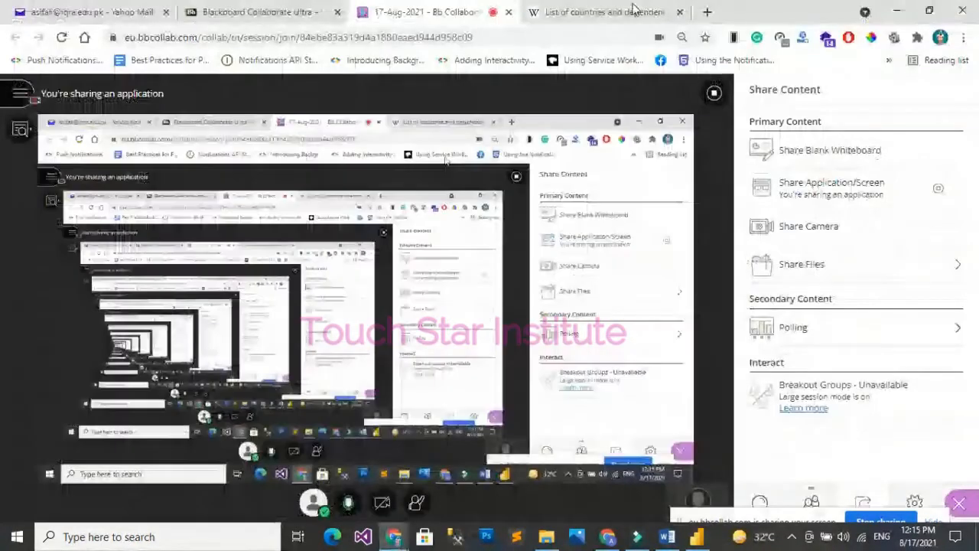
pyautogui.click(634, 8)
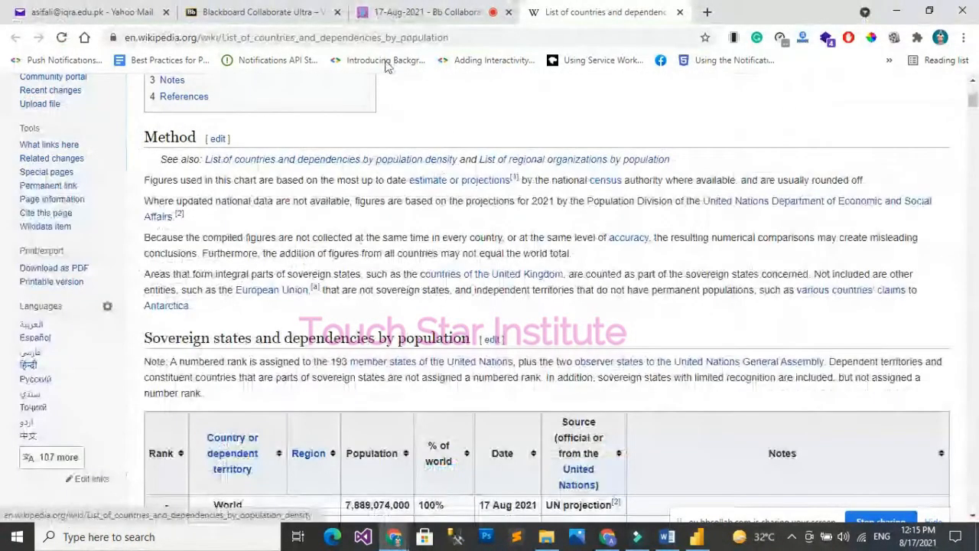
pyautogui.click(291, 37)
pyautogui.hotkey('ctrl', 'c')
# Look through the Sovereign states and dependencies by population table on the Wikipedia page
pyautogui.scroll(-1, 528, 322)
pyautogui.scroll(-2, 527, 321)
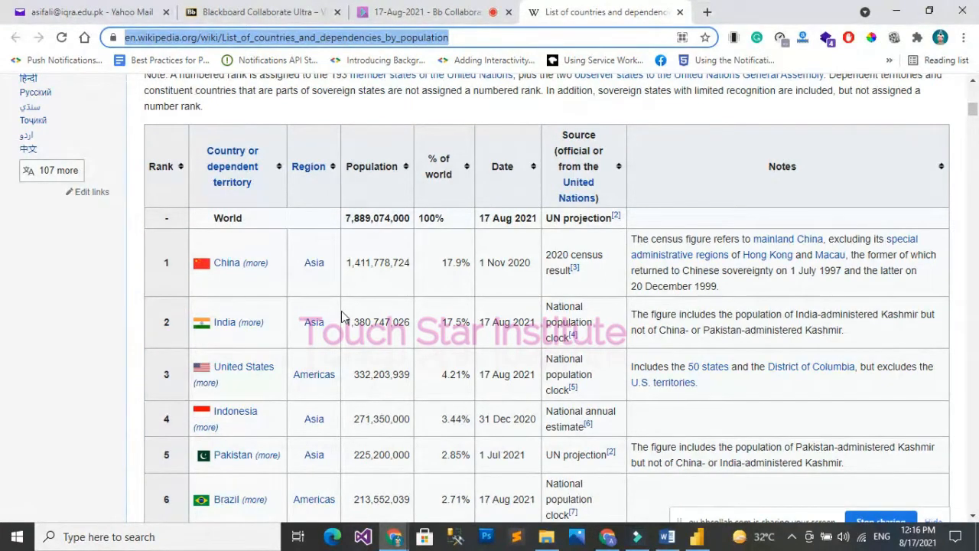
pyautogui.scroll(-15, 505, 348)
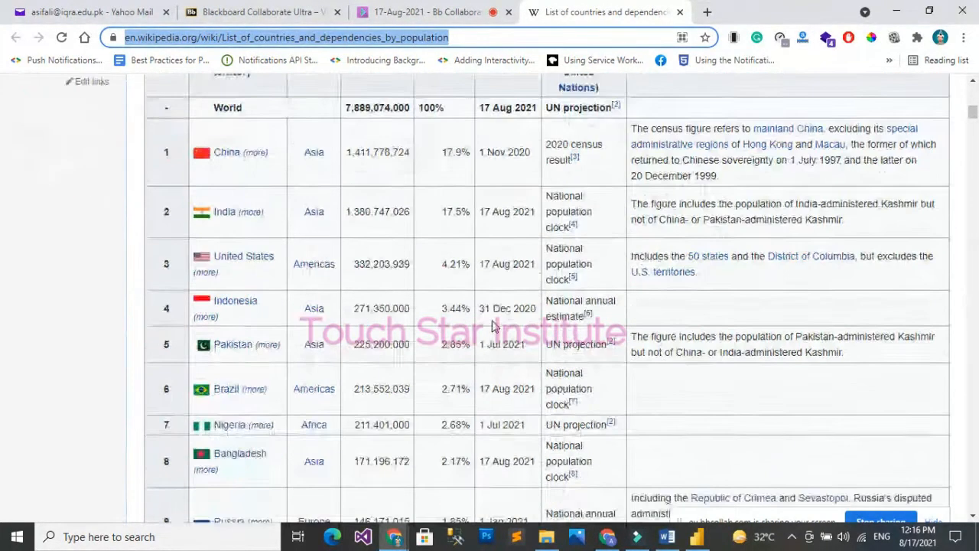
pyautogui.scroll(-12, 505, 350)
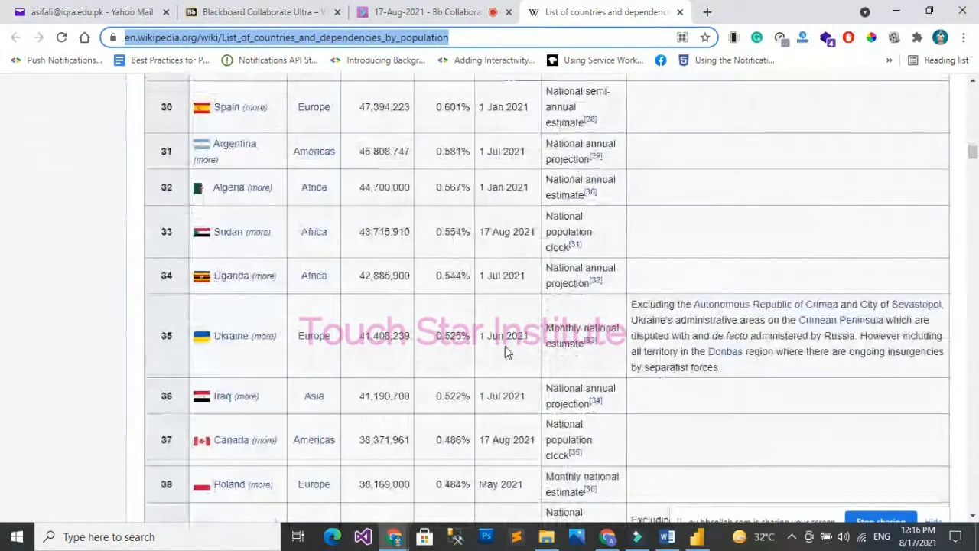
pyautogui.scroll(-15, 505, 351)
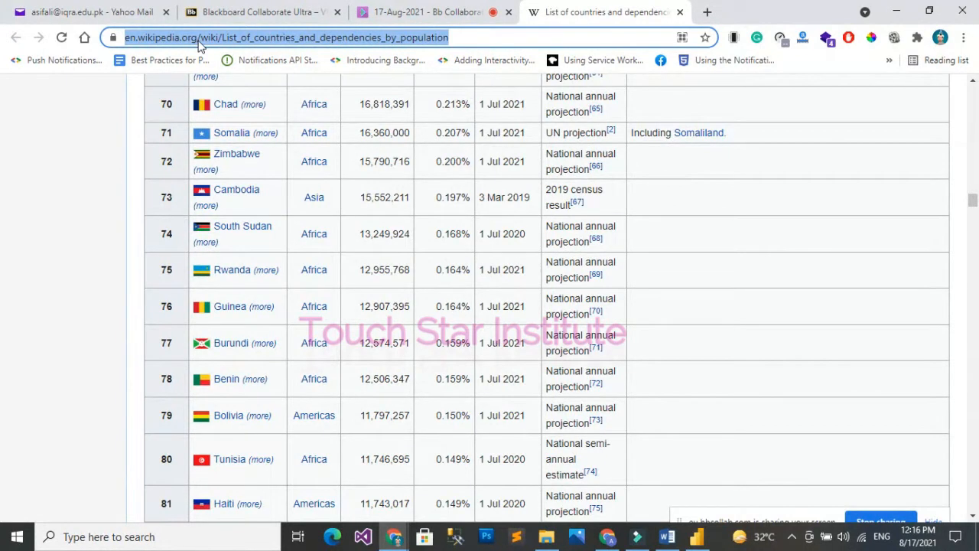
pyautogui.click(696, 536)
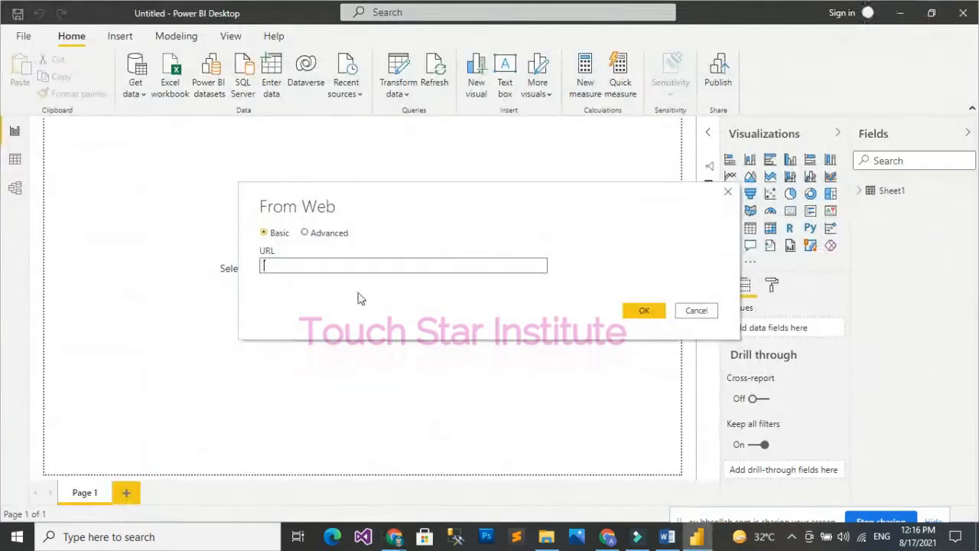
pyautogui.click(705, 313)
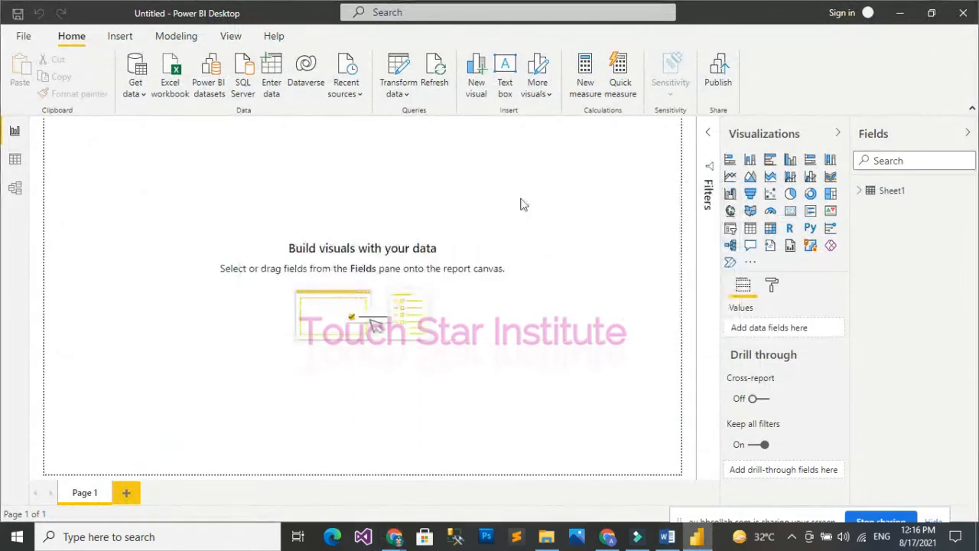
pyautogui.click(140, 93)
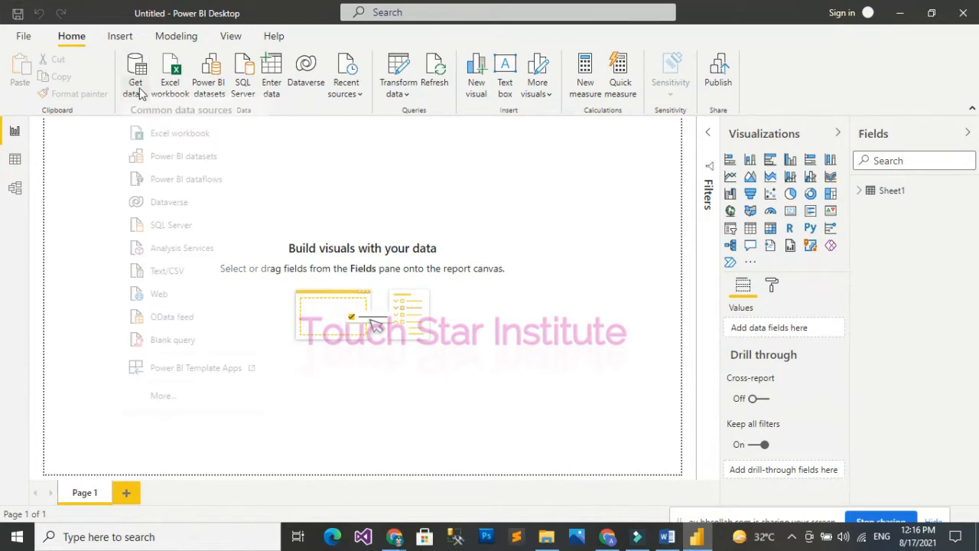
pyautogui.click(181, 302)
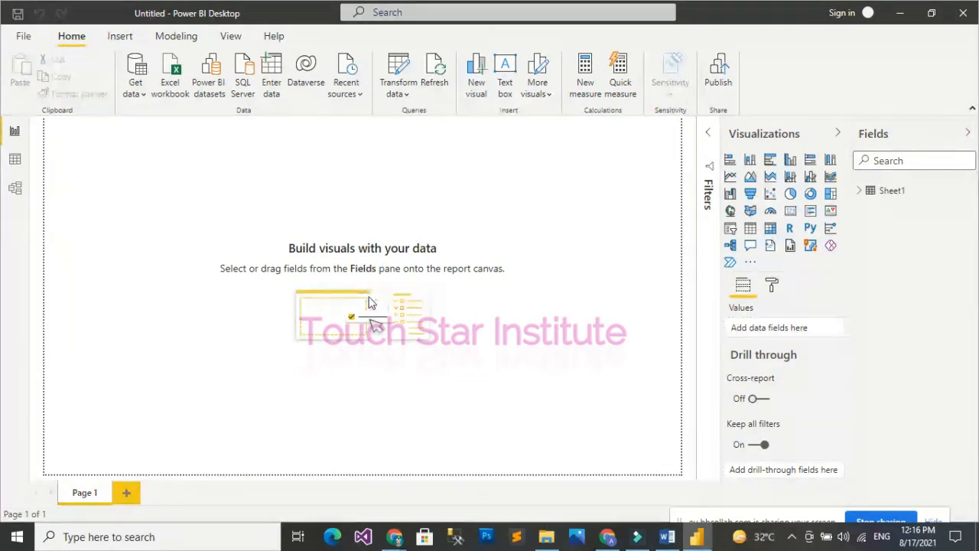
pyautogui.rightClick(337, 269)
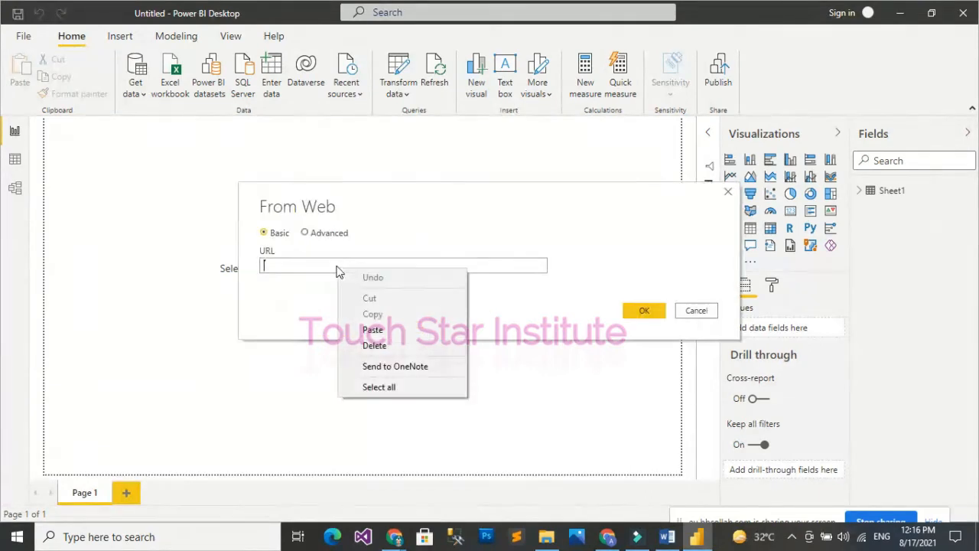
pyautogui.click(373, 329)
pyautogui.click(644, 314)
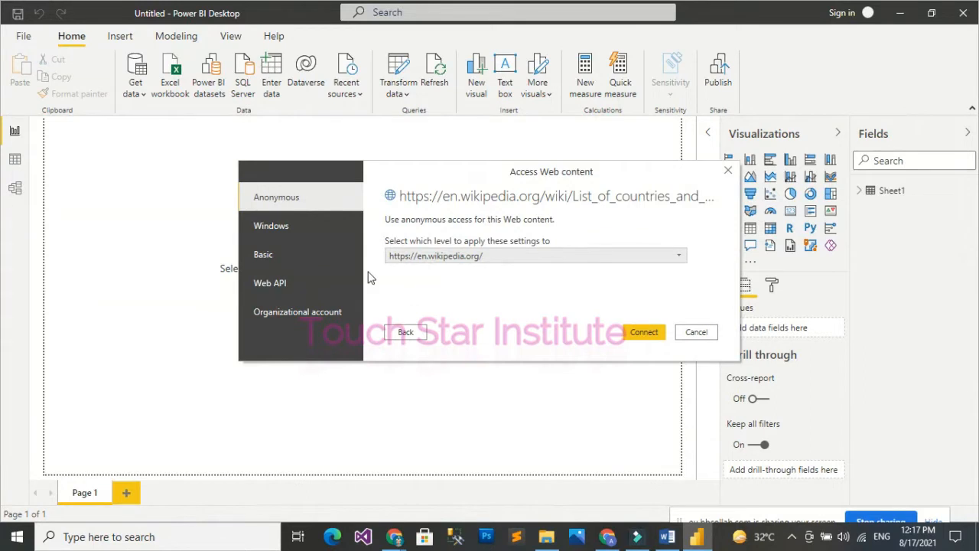
pyautogui.click(650, 336)
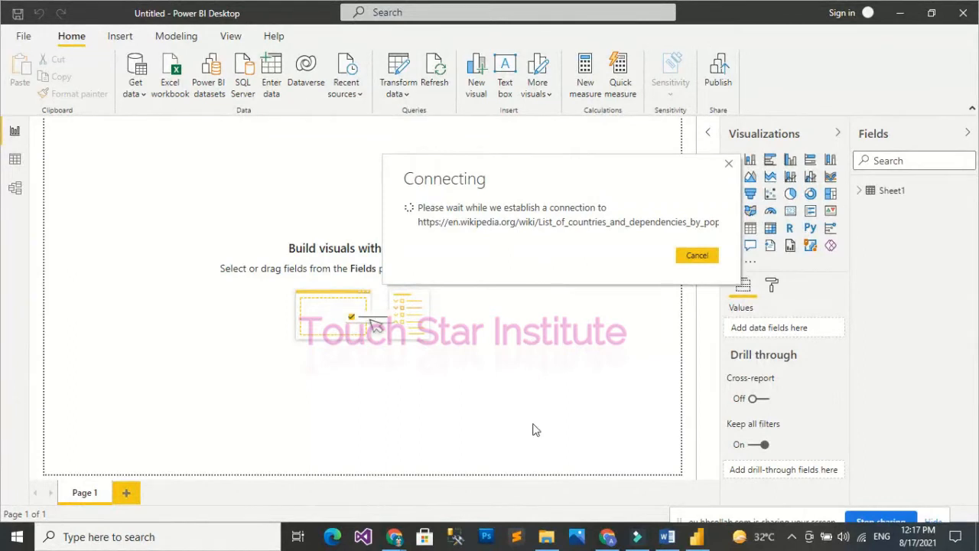
# Switch to Chrome and look over the population table on the Wikipedia page while the connection is established
pyautogui.click(608, 537)
pyautogui.click(608, 537)
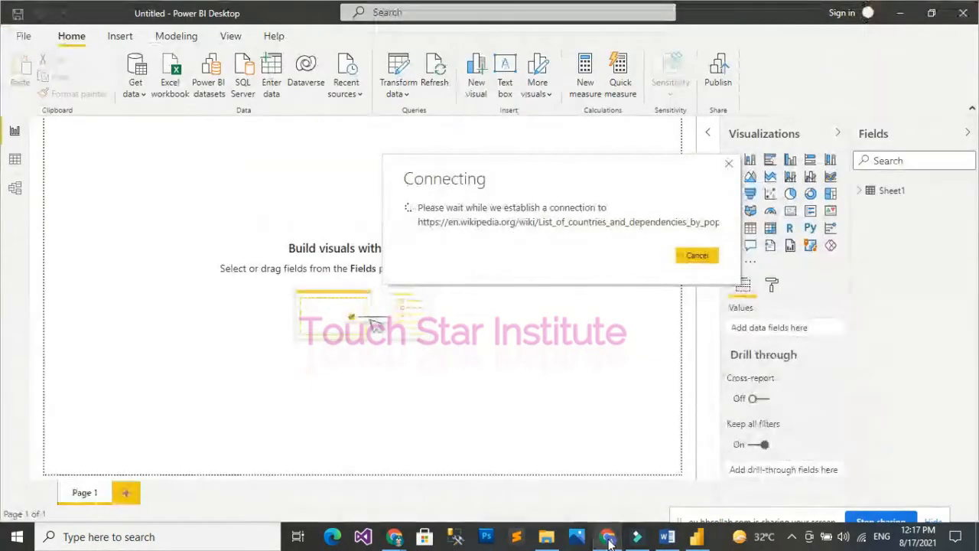
pyautogui.moveTo(392, 540)
pyautogui.click(315, 478)
pyautogui.scroll(-4, 546, 415)
pyautogui.scroll(3, 645, 491)
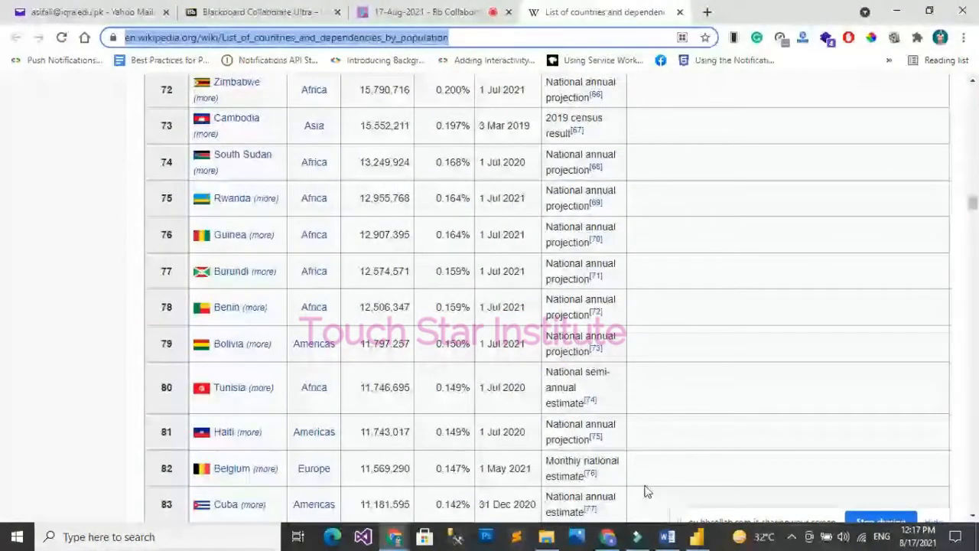
# Switch to Power BI Desktop, choose the Sovereign states and dependencies by population table for import and preview its rows
pyautogui.click(696, 537)
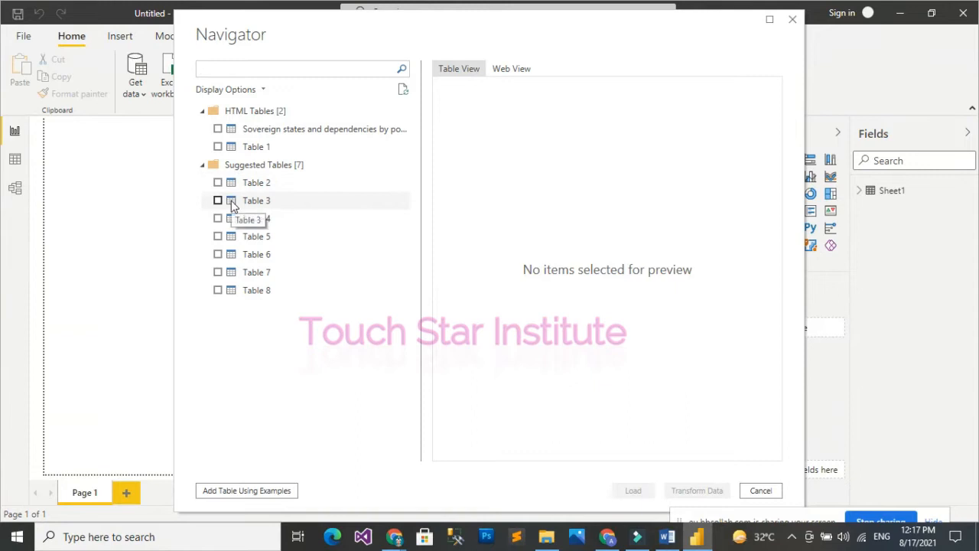
pyautogui.click(218, 130)
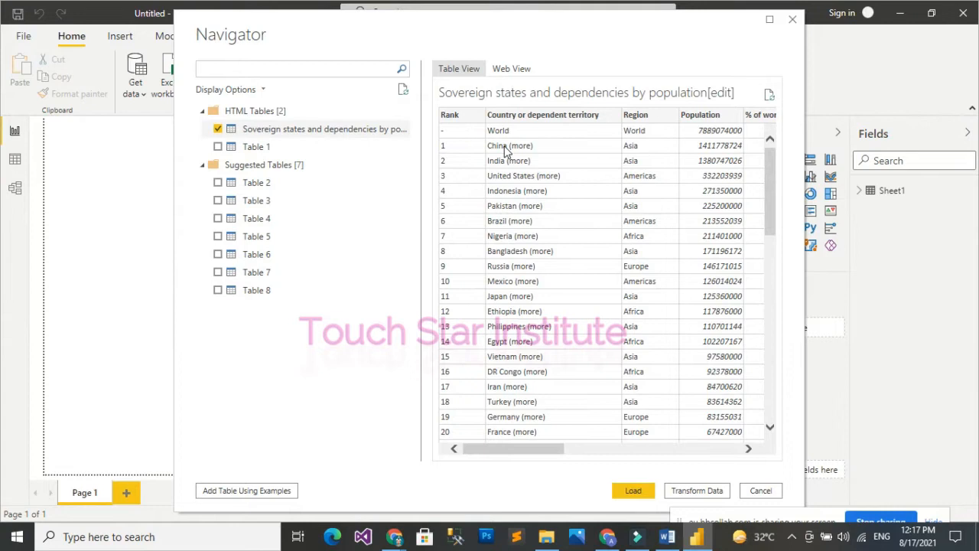
pyautogui.moveTo(508, 453)
pyautogui.mouseDown()
pyautogui.moveTo(712, 454)
pyautogui.moveTo(498, 456)
pyautogui.mouseUp()
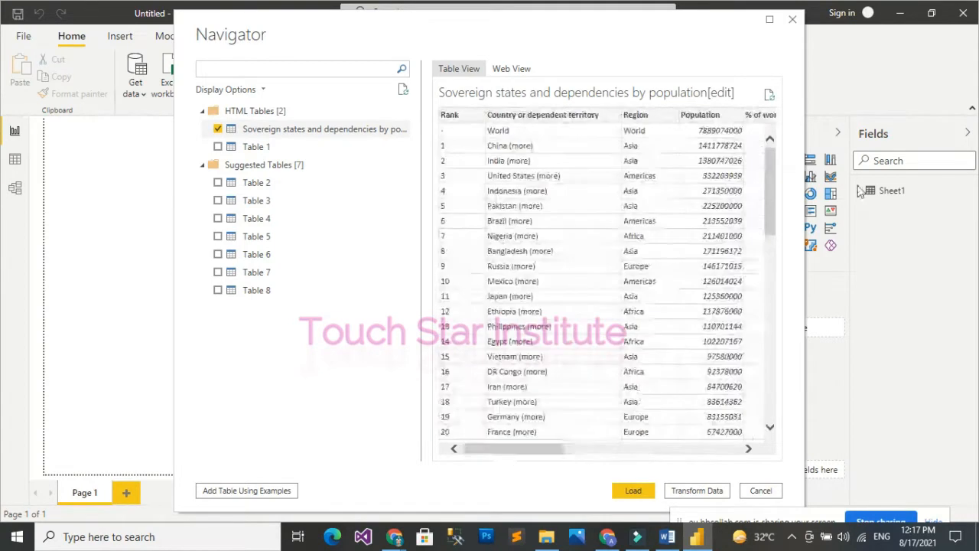
pyautogui.moveTo(771, 168); pyautogui.dragTo(770, 352)
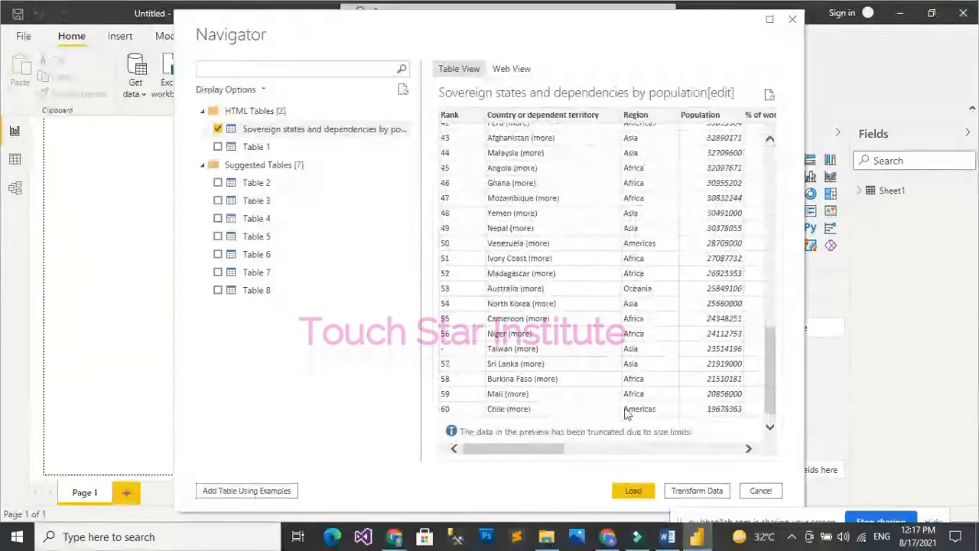
# Switch to Chrome and compare the source table on the Wikipedia page with the import preview
pyautogui.click(394, 539)
pyautogui.scroll(3, 680, 379)
pyautogui.scroll(-3, 680, 378)
pyautogui.scroll(1, 683, 459)
# Return to Power BI Desktop and load the chosen Sovereign states and dependencies by population table
pyautogui.click(696, 537)
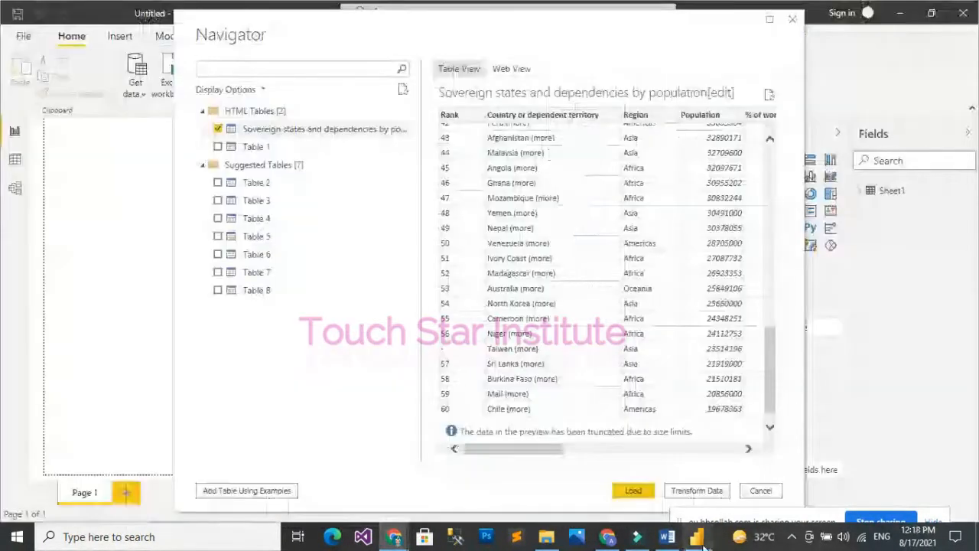
pyautogui.moveTo(514, 449); pyautogui.dragTo(494, 459)
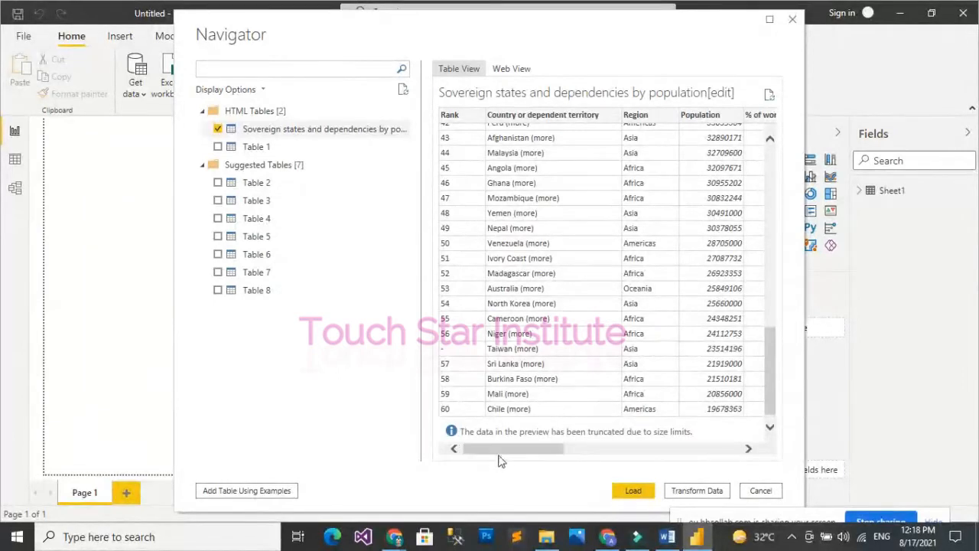
pyautogui.click(633, 490)
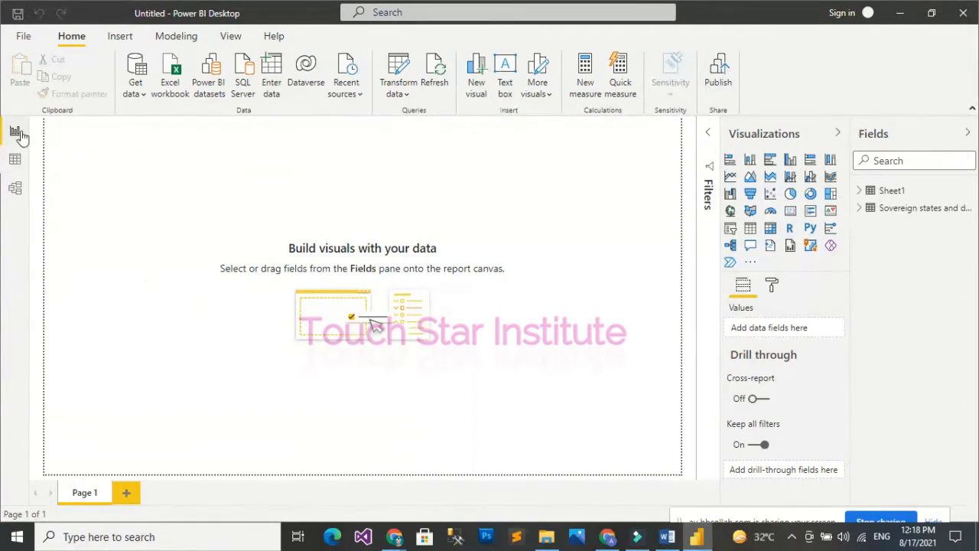
# Show the loaded data and rename the Sovereign states and dependencies table as Country Population
pyautogui.click(15, 158)
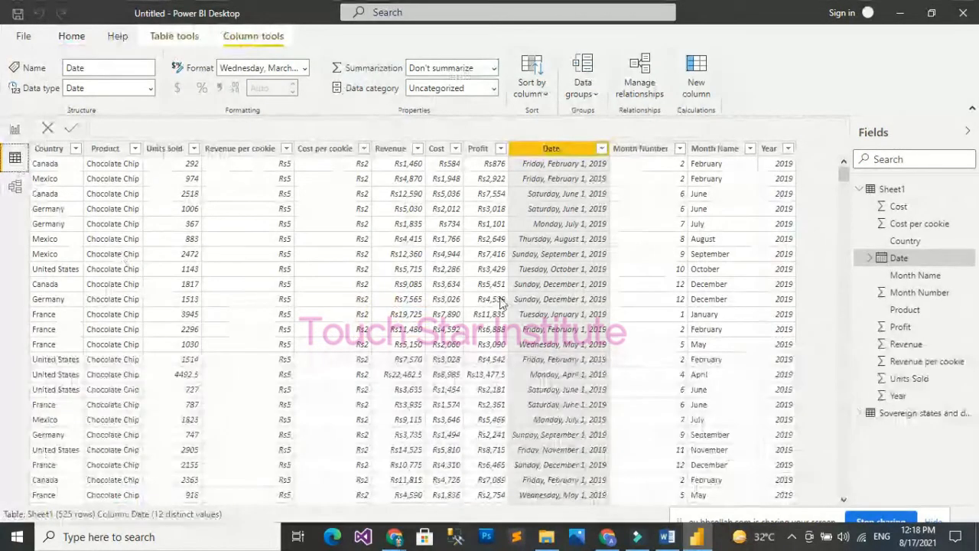
pyautogui.click(859, 190)
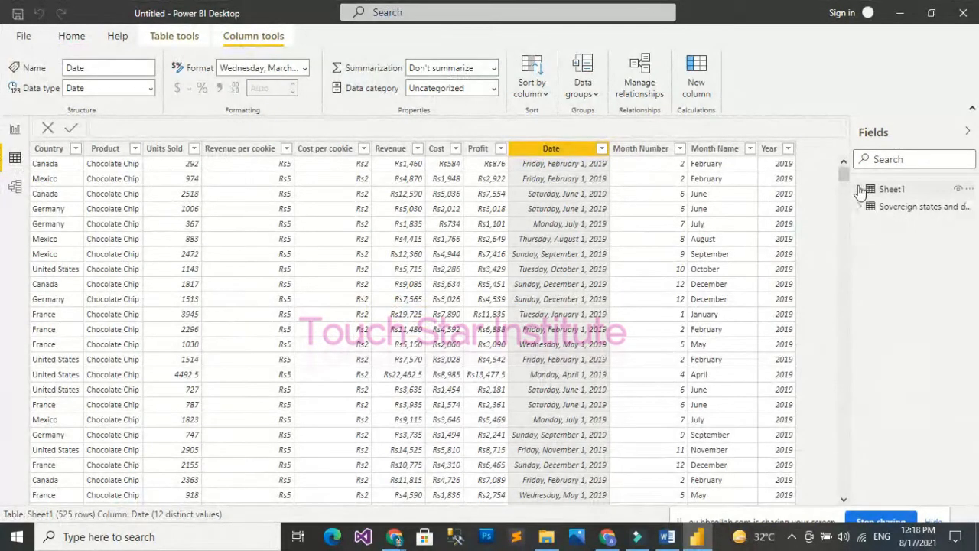
pyautogui.click(910, 208)
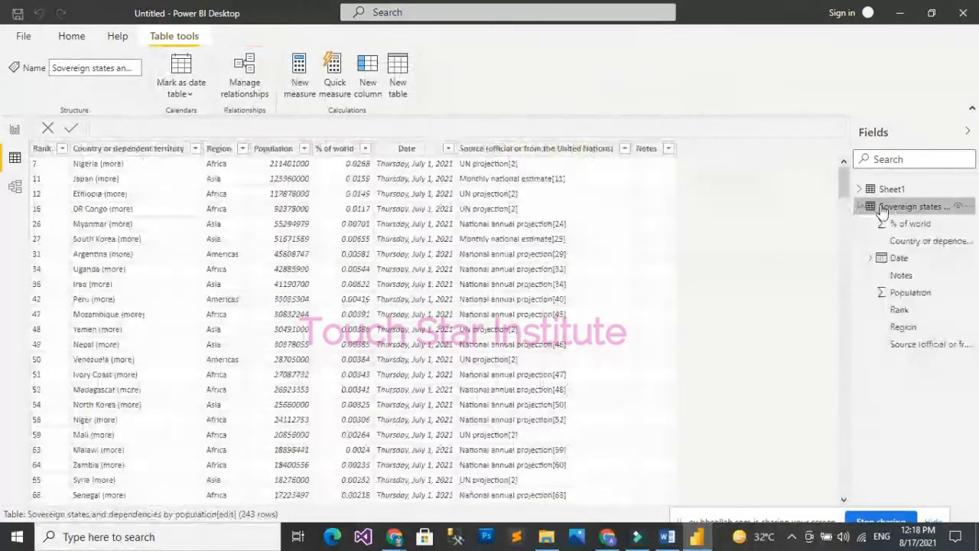
pyautogui.rightClick(899, 208)
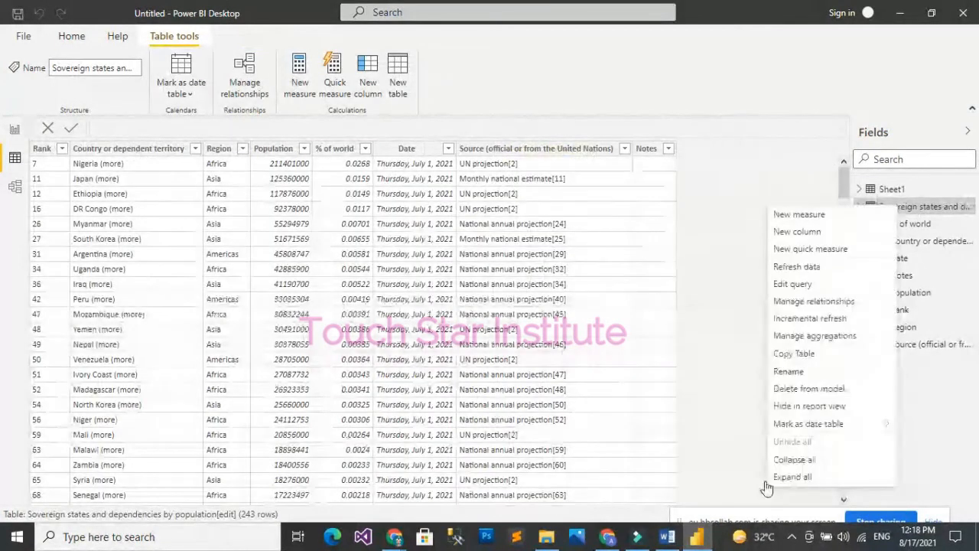
pyautogui.click(794, 373)
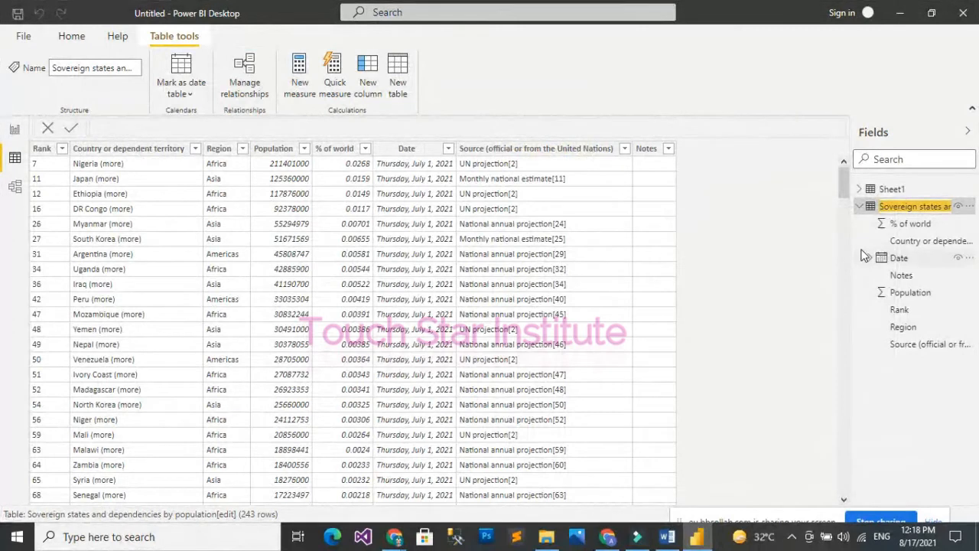
pyautogui.write('Country Population')
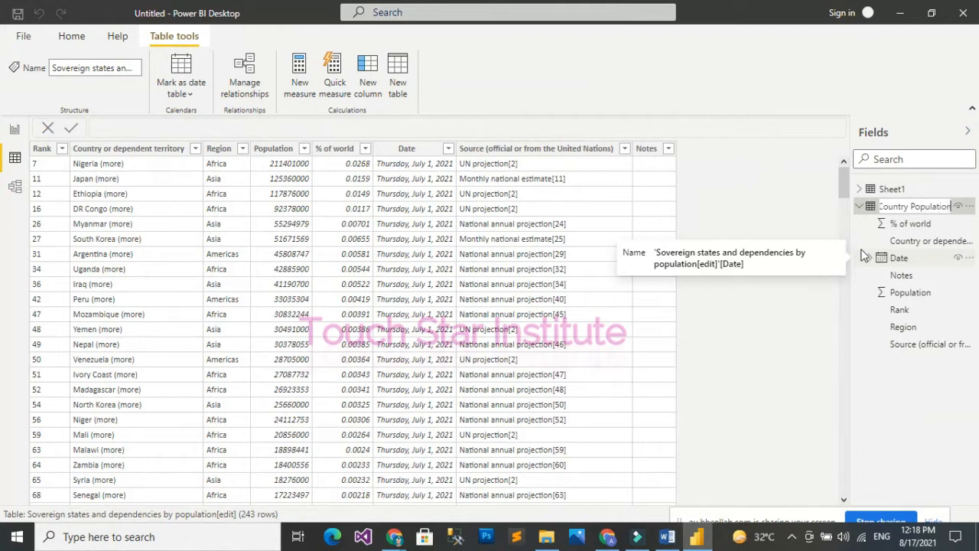
pyautogui.moveTo(927, 242); pyautogui.dragTo(890, 192)
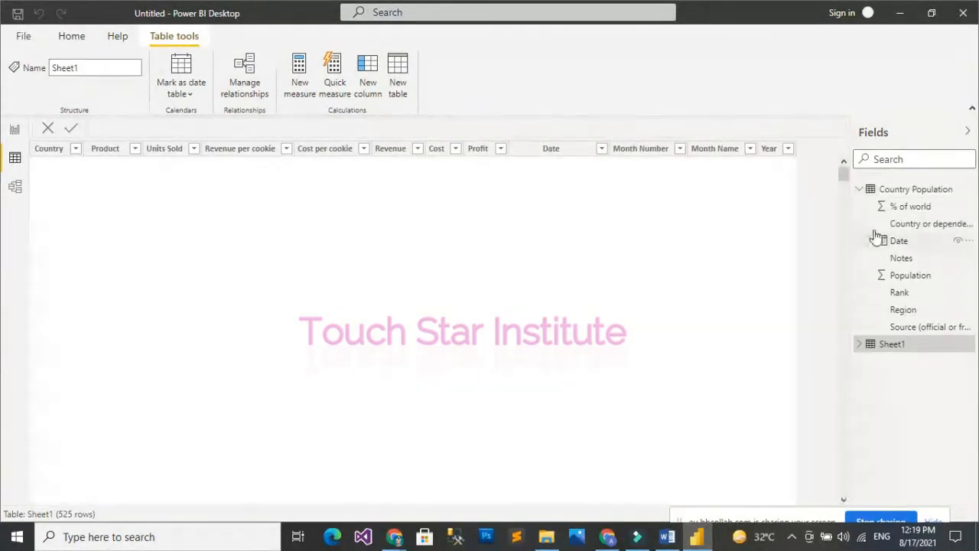
# Rename the Sheet1 table as Cookies Sale
pyautogui.click(861, 190)
pyautogui.rightClick(881, 211)
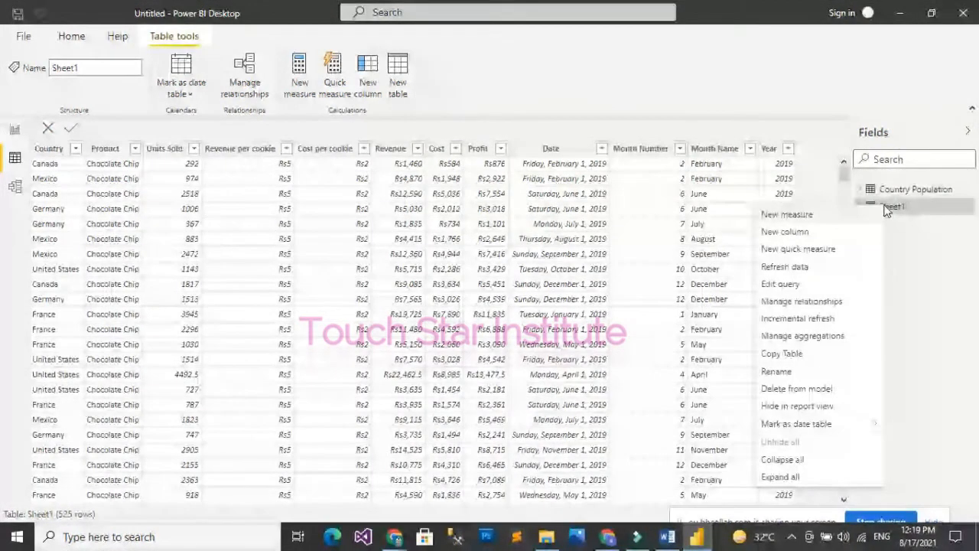
pyautogui.click(777, 372)
pyautogui.write('Cookies Sale')
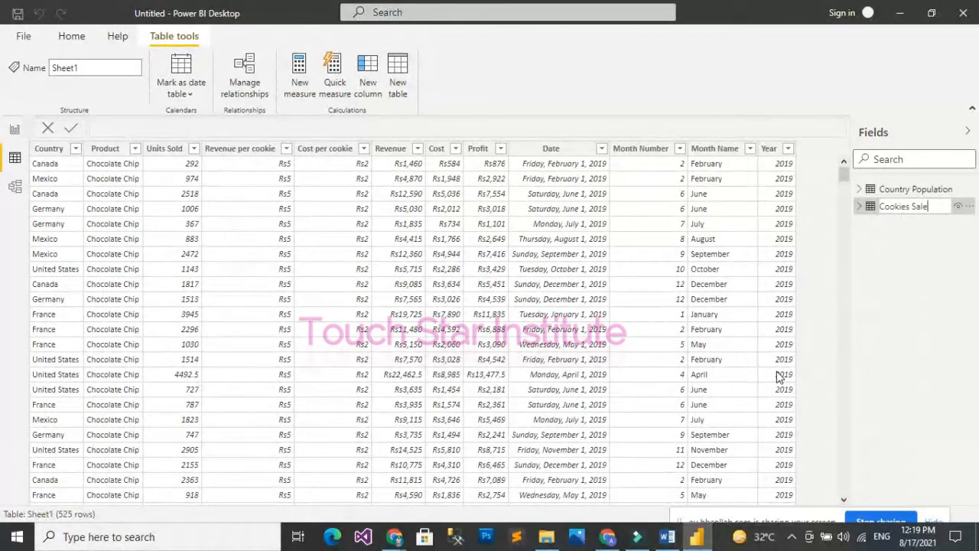
pyautogui.click(898, 340)
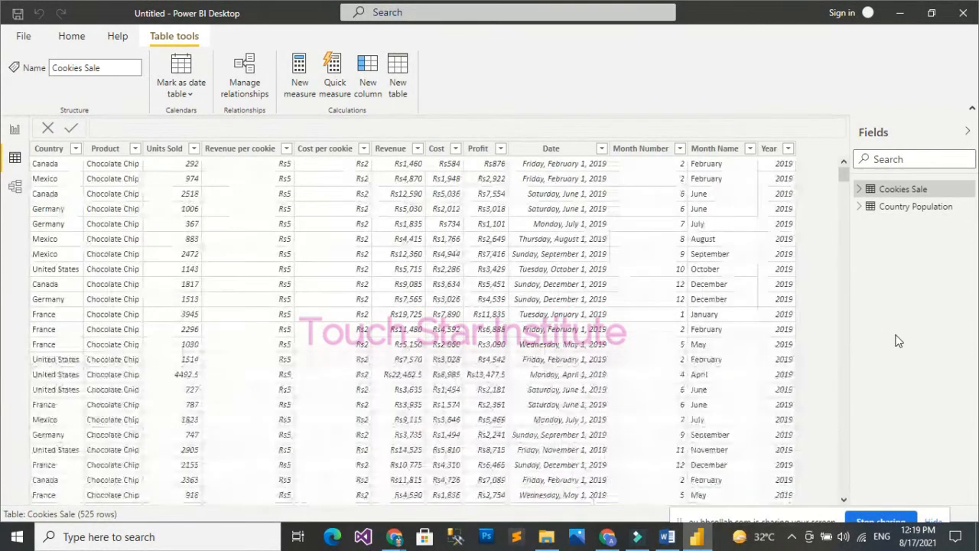
# Delete the Notes column from the Country Population table and apply the pending query changes
pyautogui.click(897, 207)
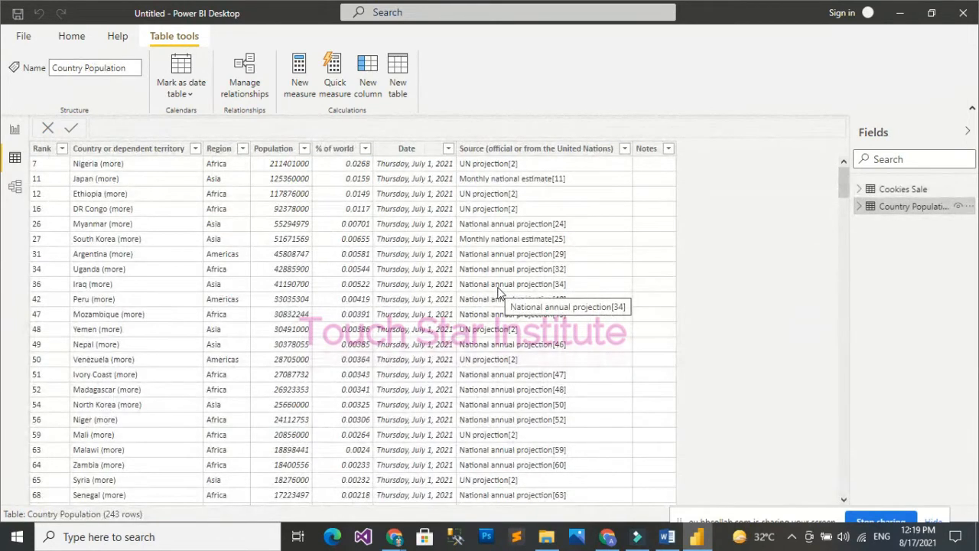
pyautogui.click(649, 153)
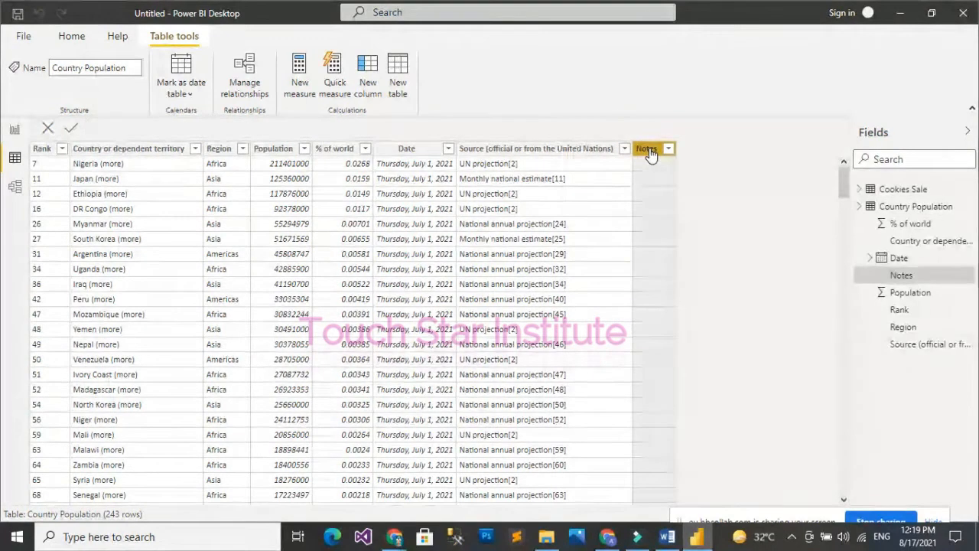
pyautogui.rightClick(650, 153)
pyautogui.click(685, 372)
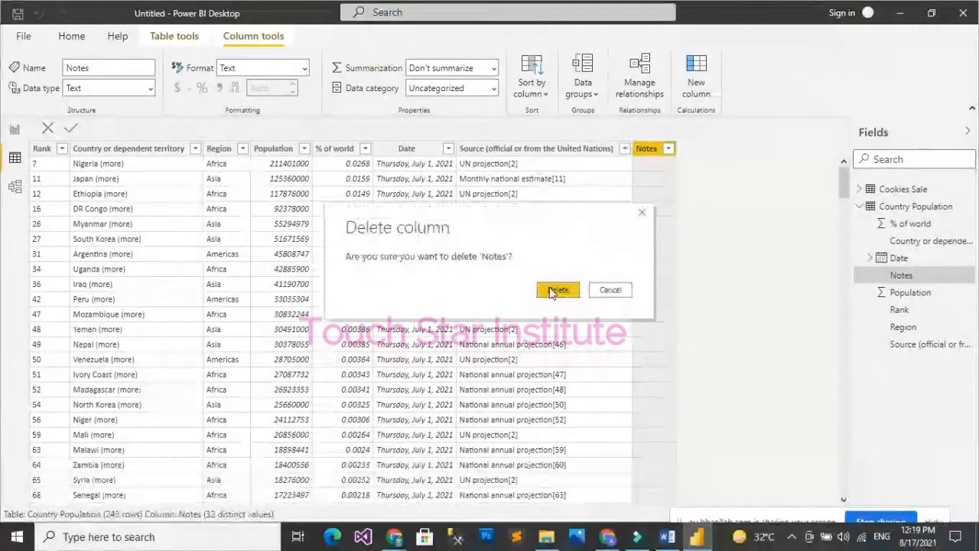
pyautogui.click(618, 350)
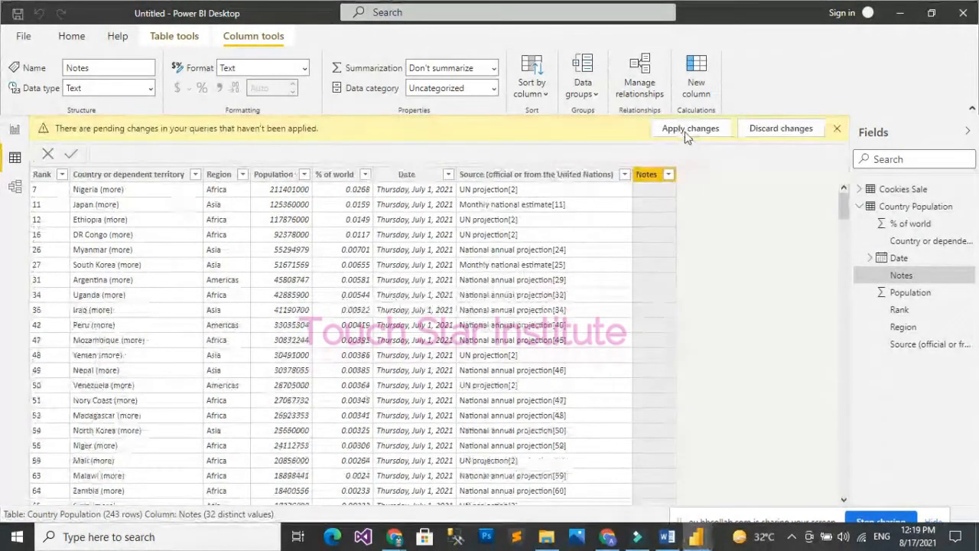
pyautogui.click(691, 128)
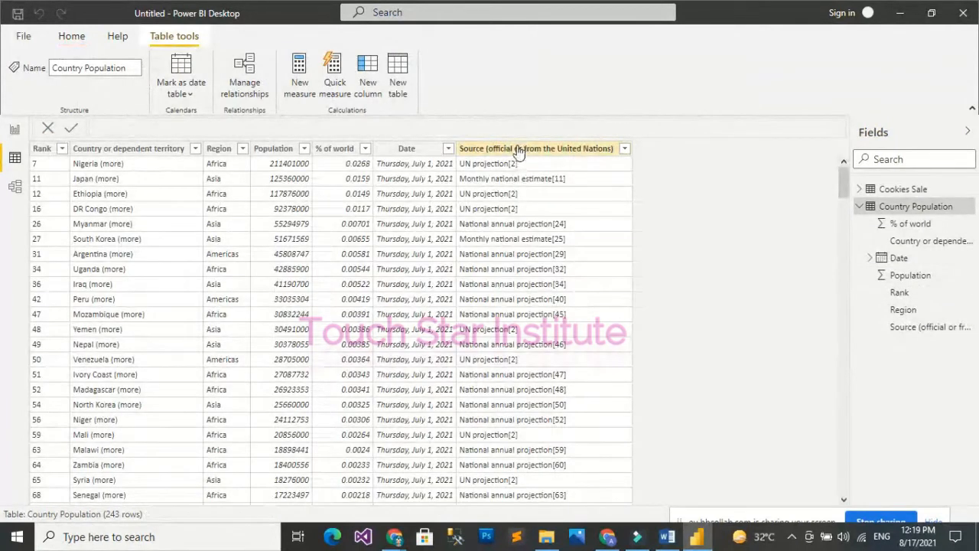
# Delete the Source (official or from the United Nations) column from the Country Population table
pyautogui.click(518, 150)
pyautogui.rightClick(518, 150)
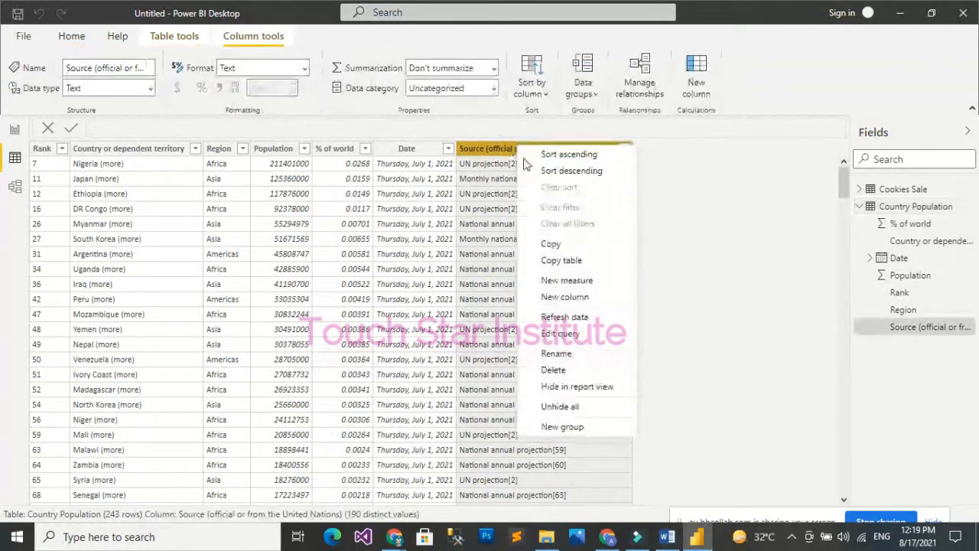
pyautogui.click(562, 373)
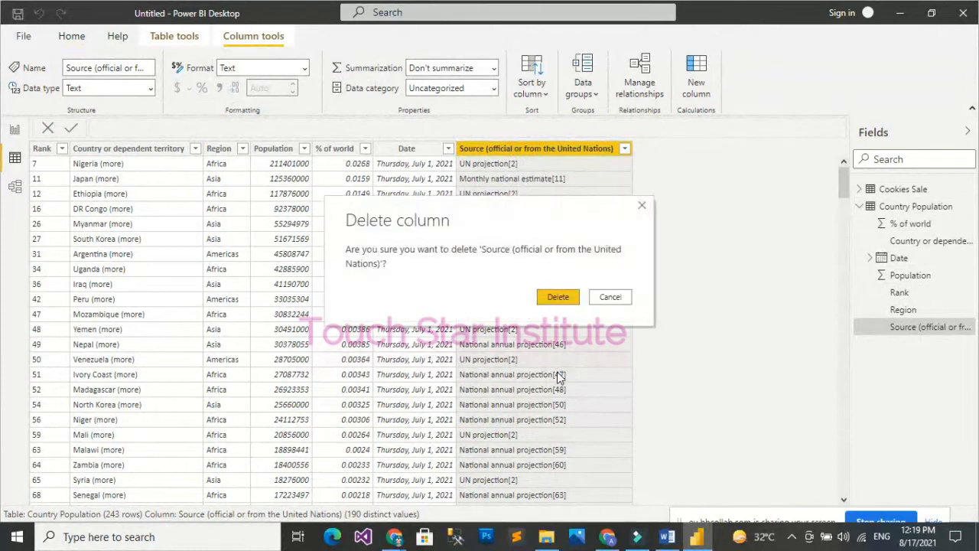
pyautogui.click(561, 303)
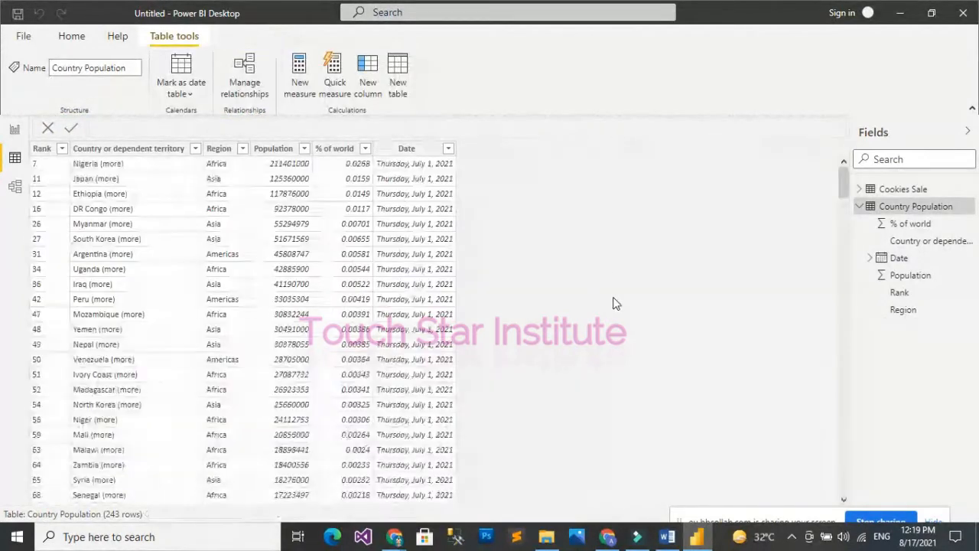
# Delete the Date column from the Country Population table and bring its remaining data back into view
pyautogui.click(412, 151)
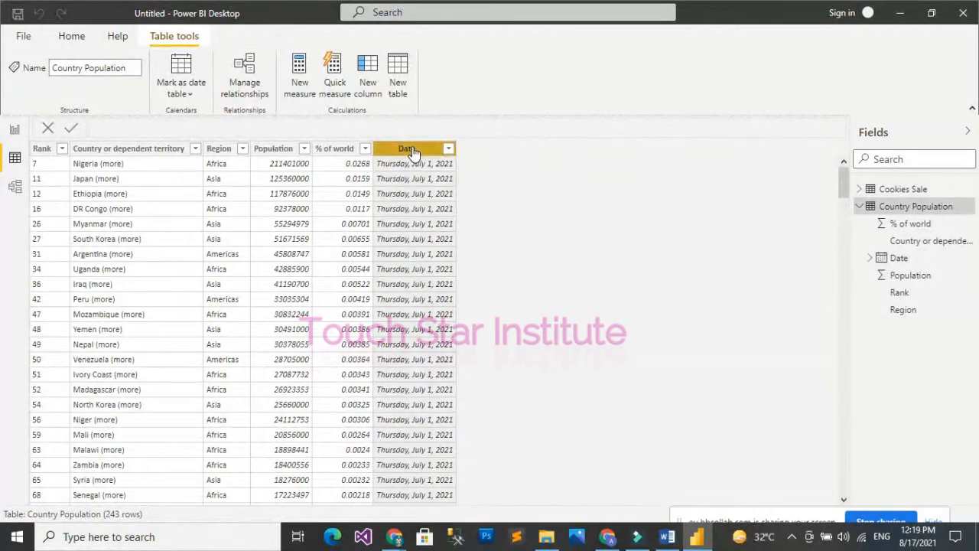
pyautogui.rightClick(412, 150)
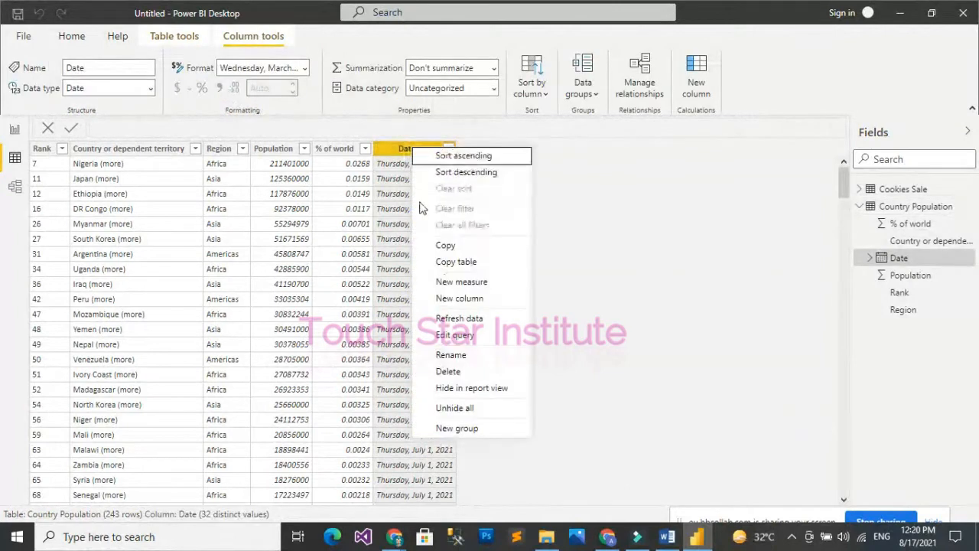
pyautogui.click(448, 372)
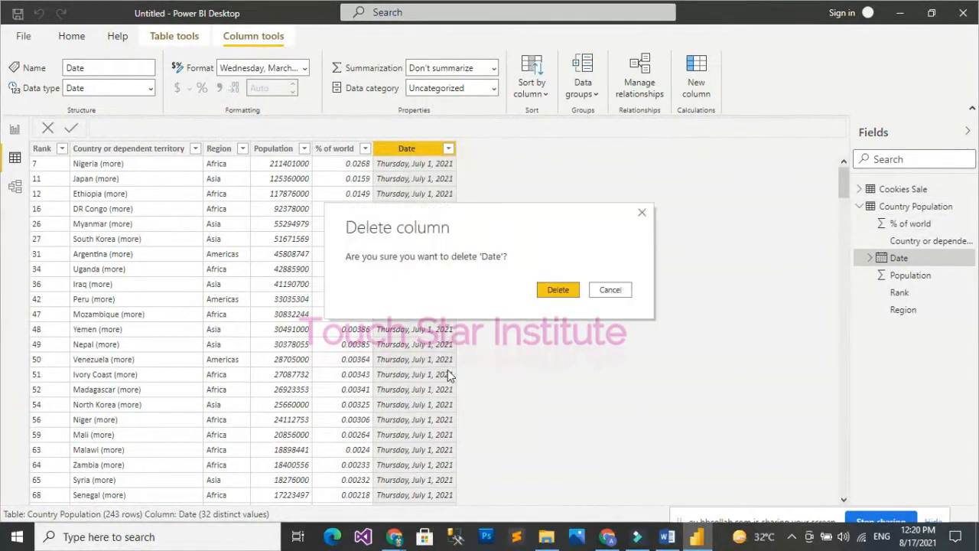
pyautogui.click(555, 288)
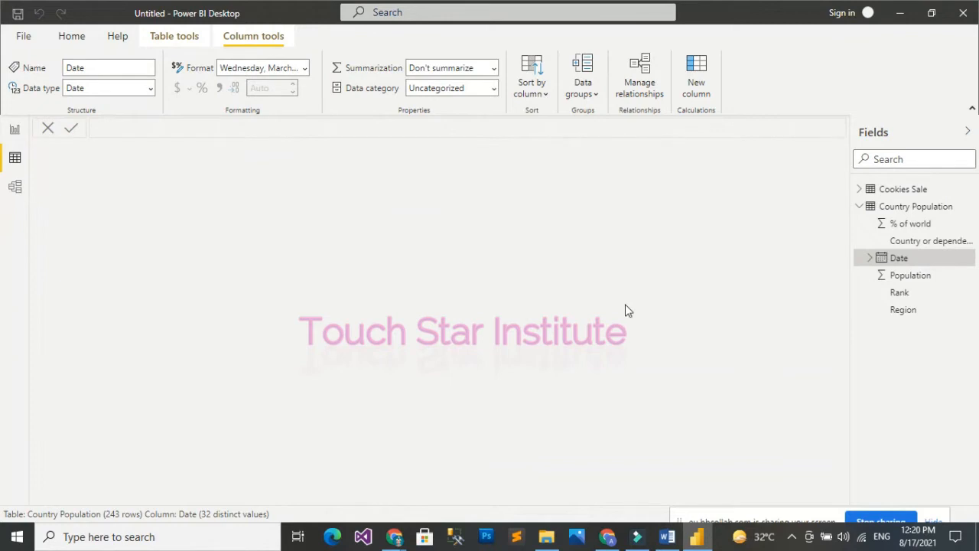
pyautogui.click(16, 162)
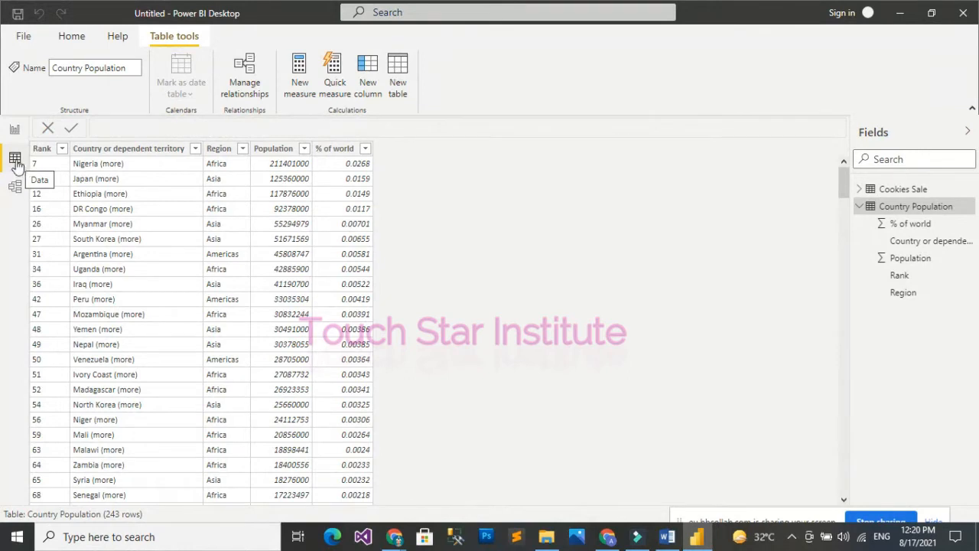
# Delete the % of world column from the Country Population table
pyautogui.click(337, 153)
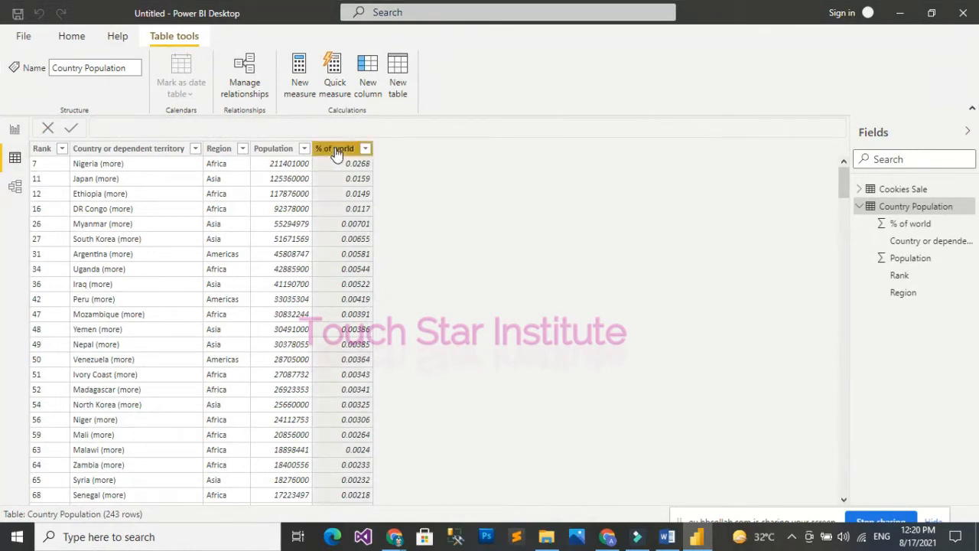
pyautogui.rightClick(337, 153)
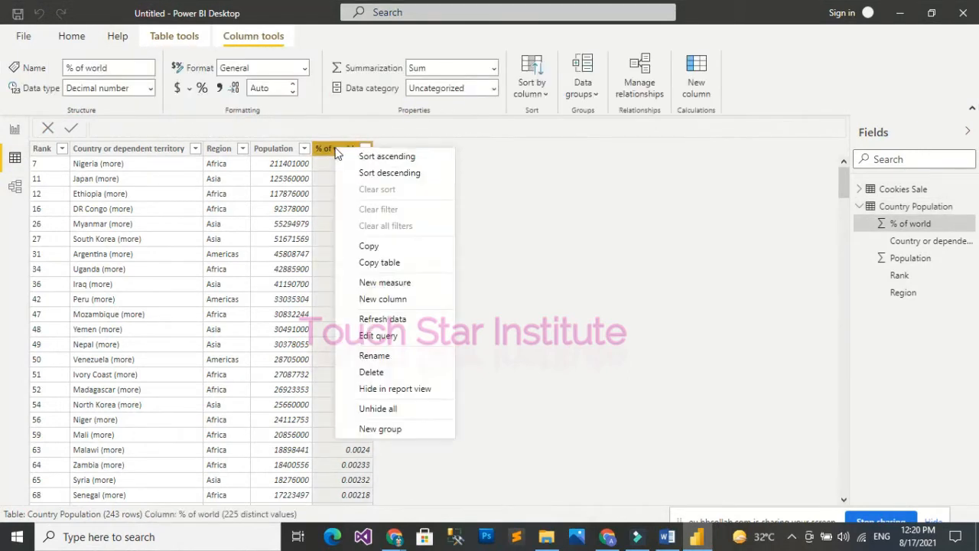
pyautogui.click(384, 380)
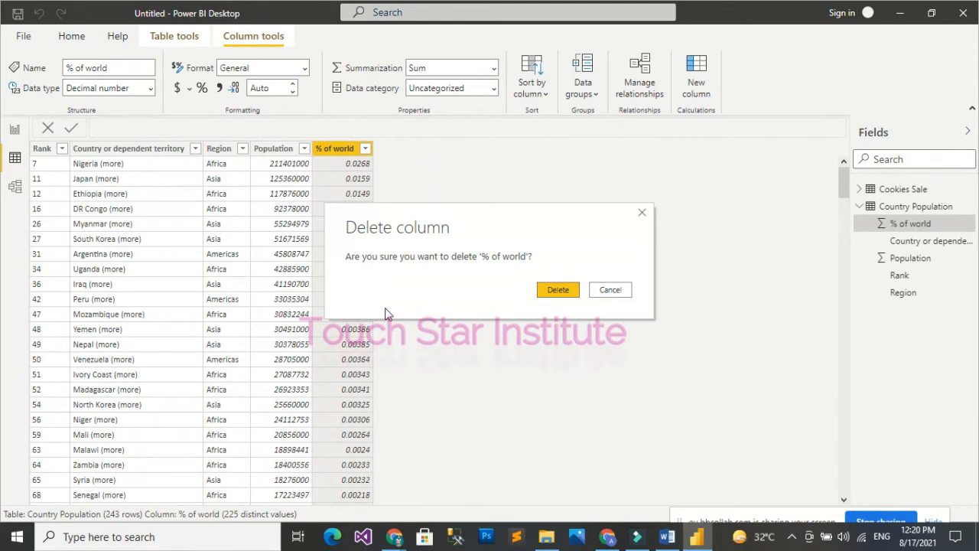
pyautogui.click(558, 290)
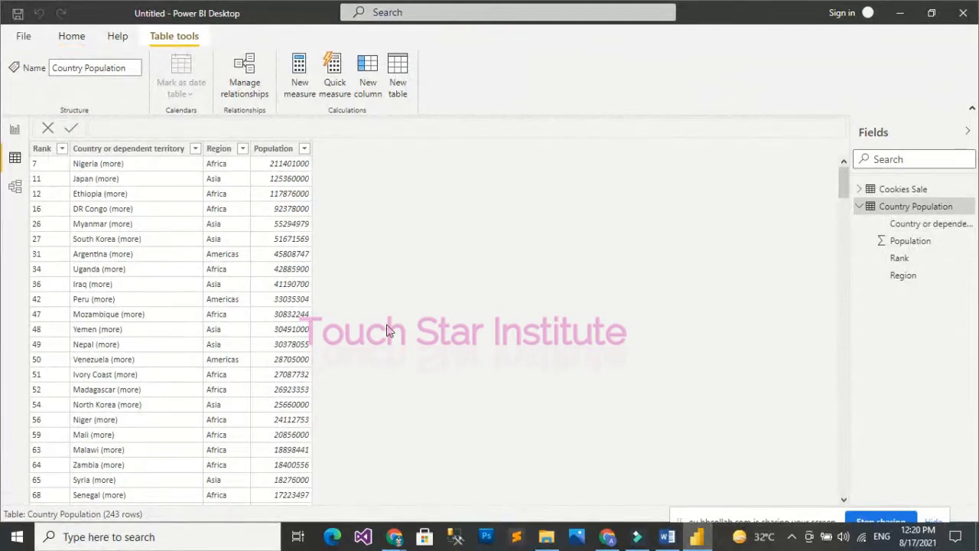
# Delete the Region column from the Country Population table
pyautogui.click(218, 156)
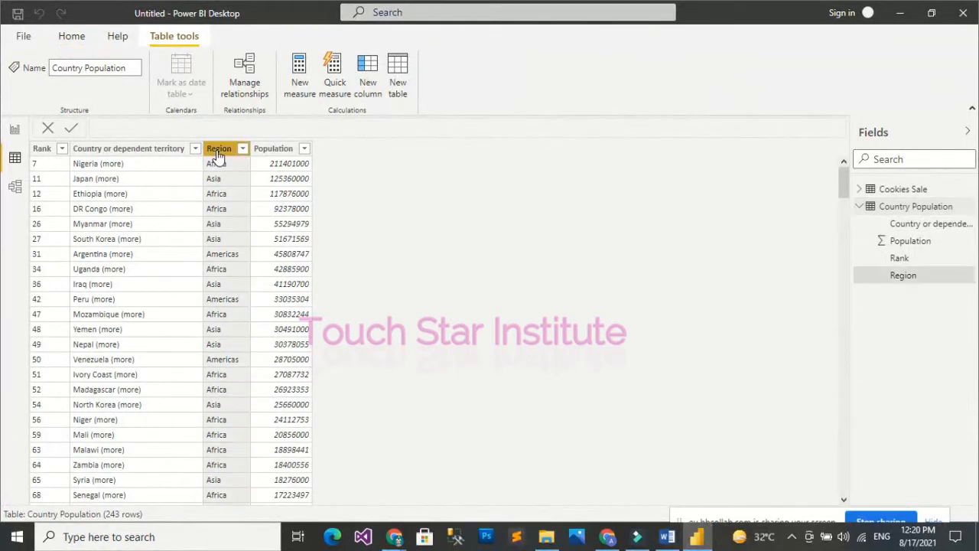
pyautogui.rightClick(218, 151)
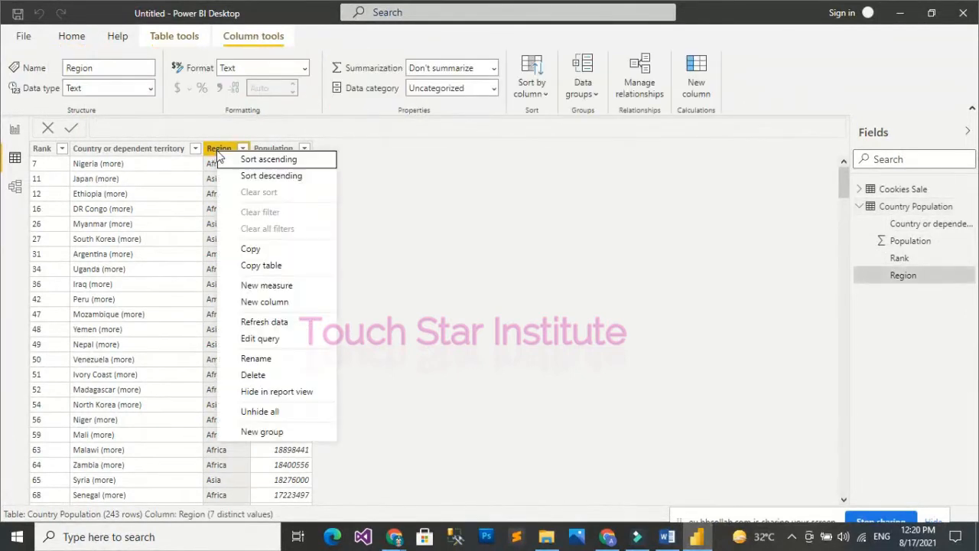
pyautogui.click(262, 375)
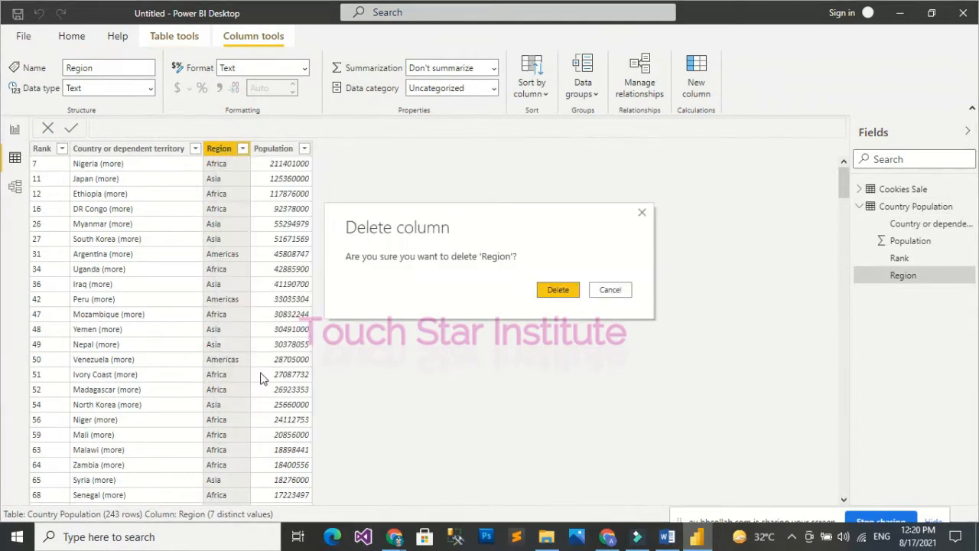
pyautogui.click(546, 292)
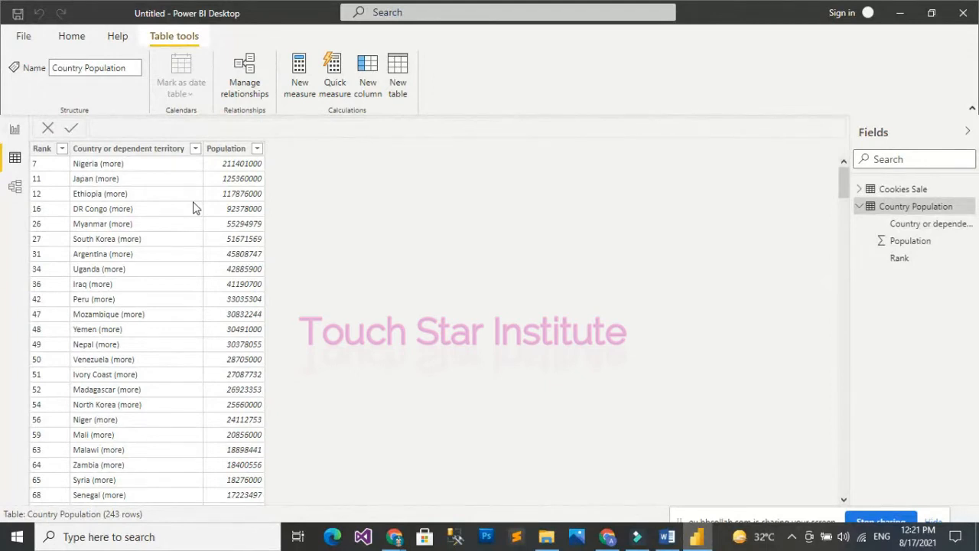
# Delete the Rank column from the Country Population table
pyautogui.click(48, 153)
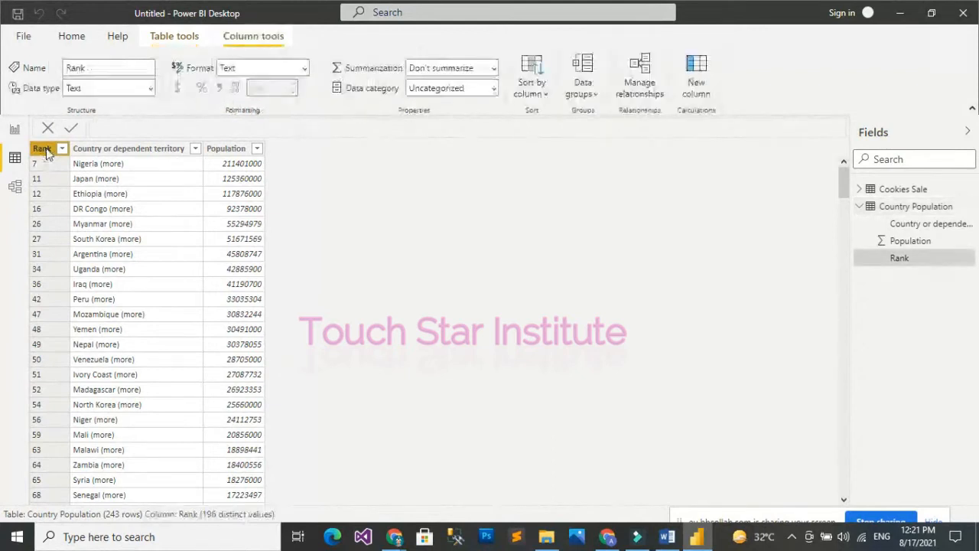
pyautogui.rightClick(47, 153)
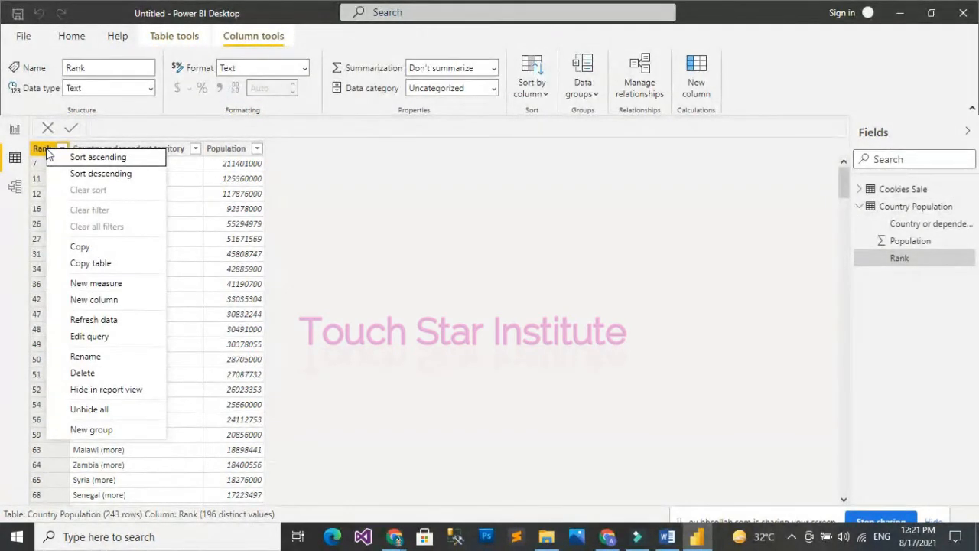
pyautogui.click(84, 373)
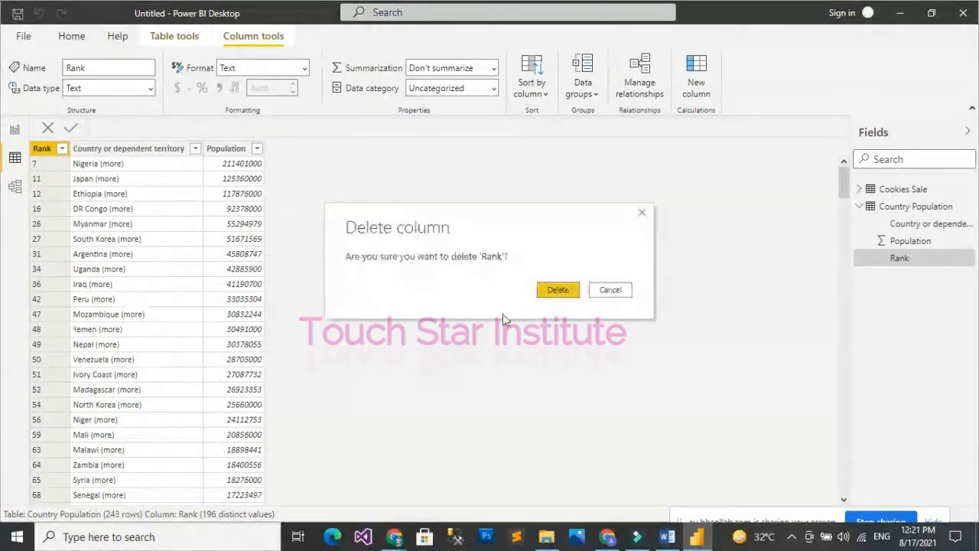
pyautogui.click(557, 290)
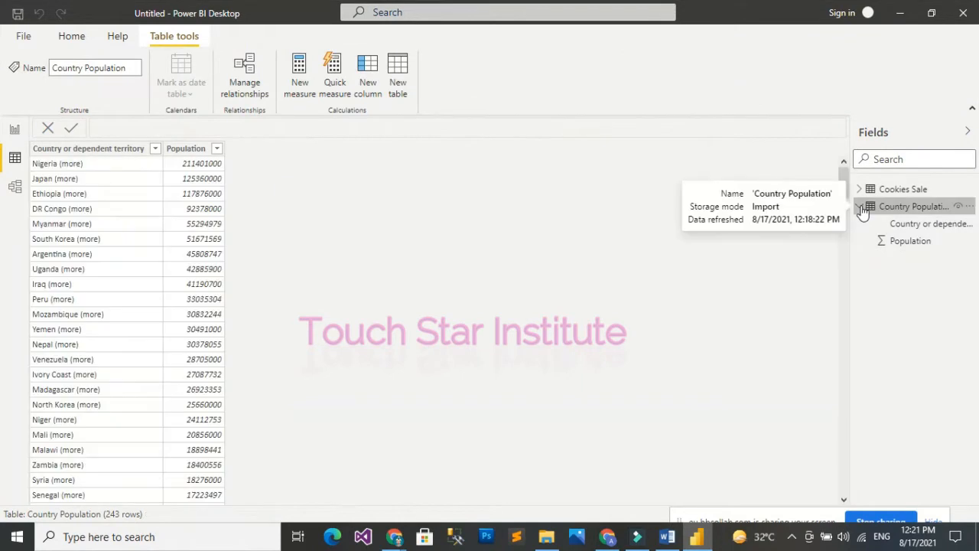
# Examine the Country Population rows and the countries listed in the Country column of the Cookies Sale table
pyautogui.click(859, 207)
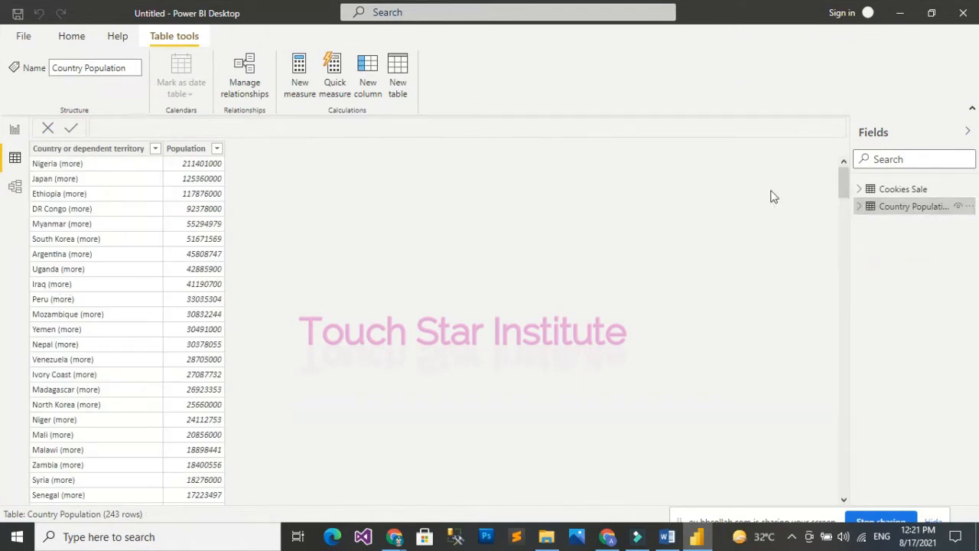
pyautogui.moveTo(843, 187); pyautogui.dragTo(841, 508)
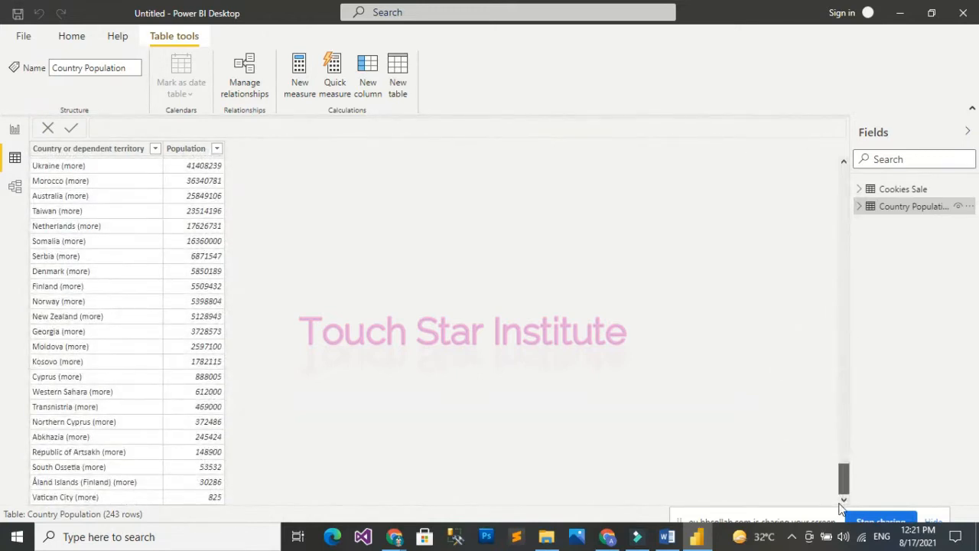
pyautogui.moveTo(842, 507); pyautogui.dragTo(901, 202)
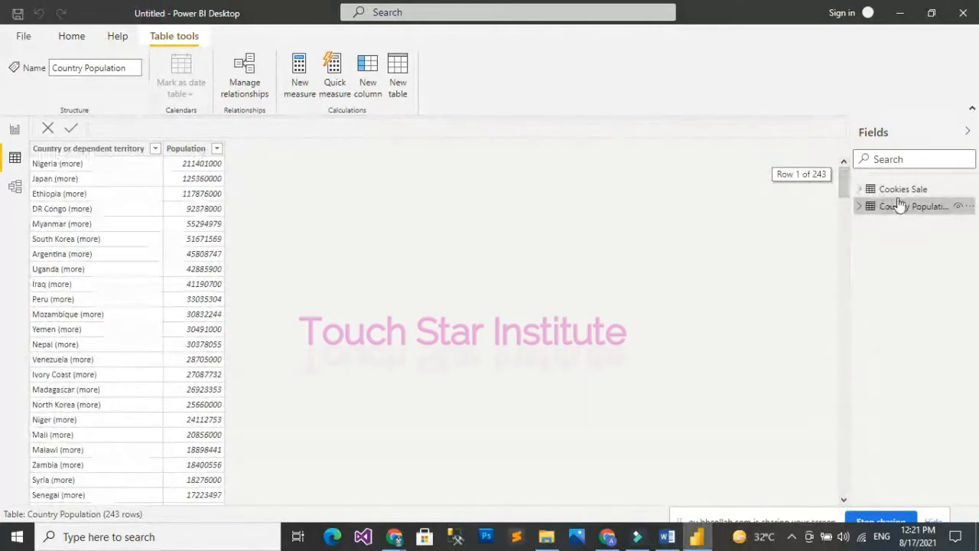
pyautogui.click(904, 189)
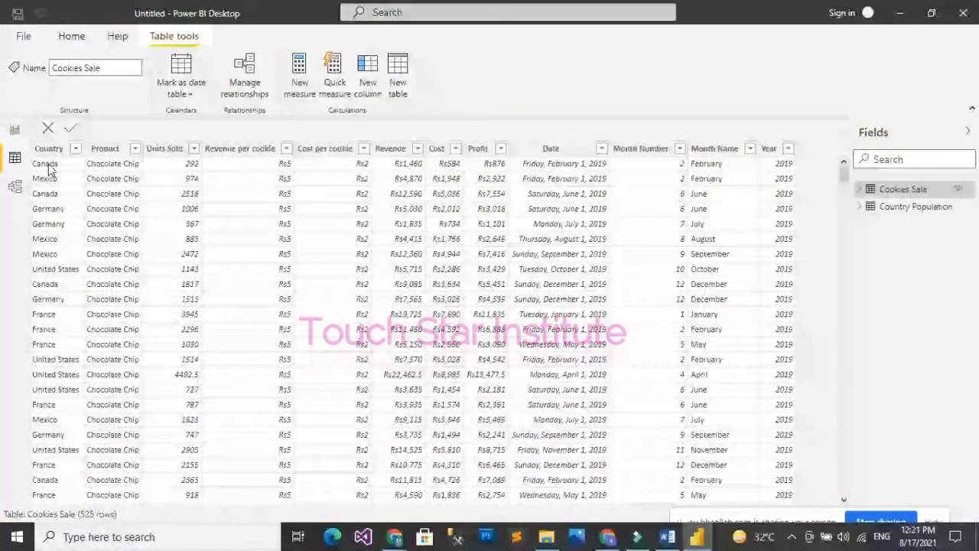
pyautogui.scroll(-5, 81, 308)
pyautogui.scroll(5, 81, 309)
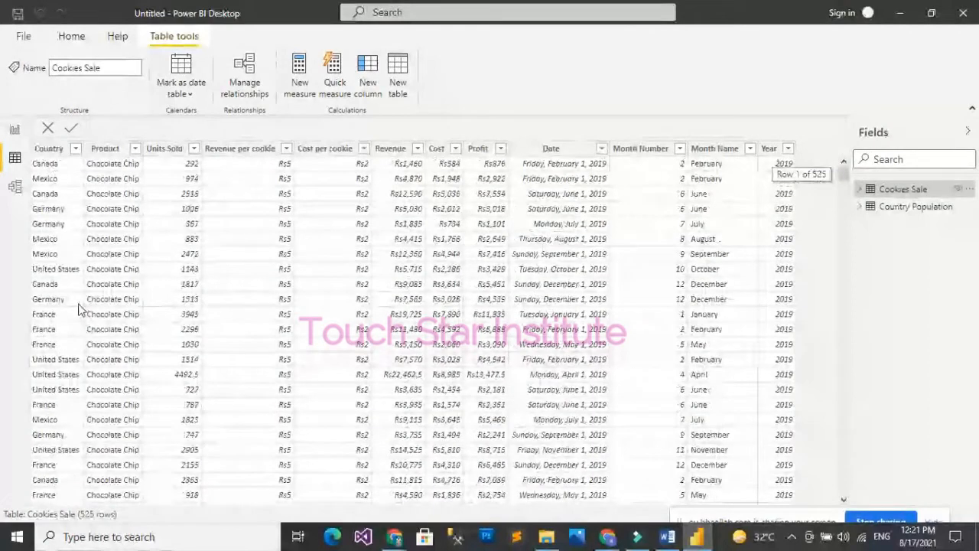
pyautogui.click(48, 149)
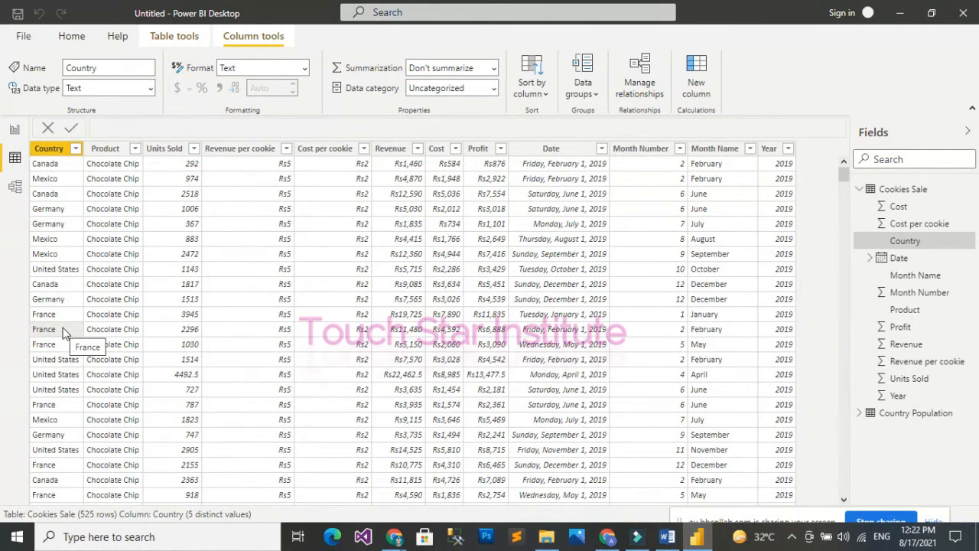
pyautogui.click(859, 189)
# Open the filter for the Country or dependent territory column in Country Population and deselect all values
pyautogui.click(904, 209)
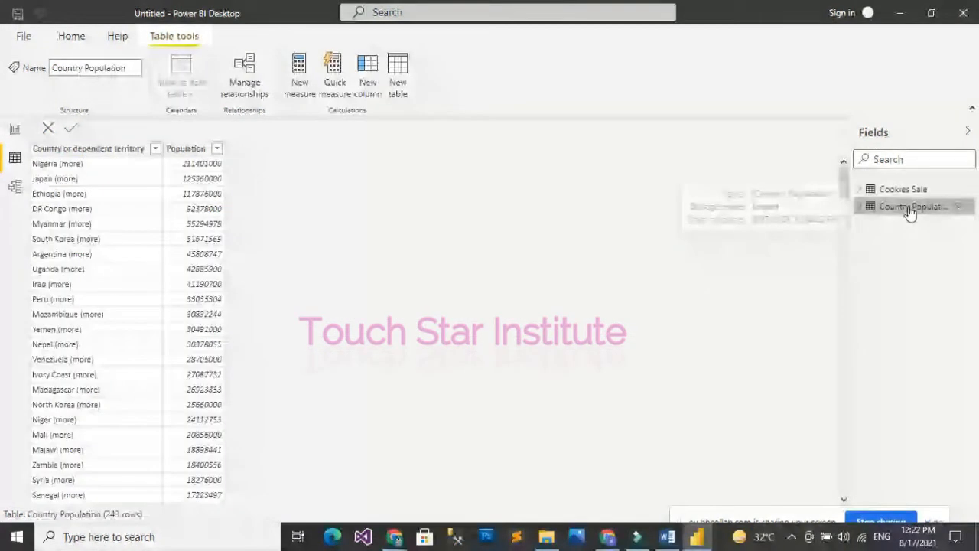
pyautogui.click(157, 152)
pyautogui.click(155, 150)
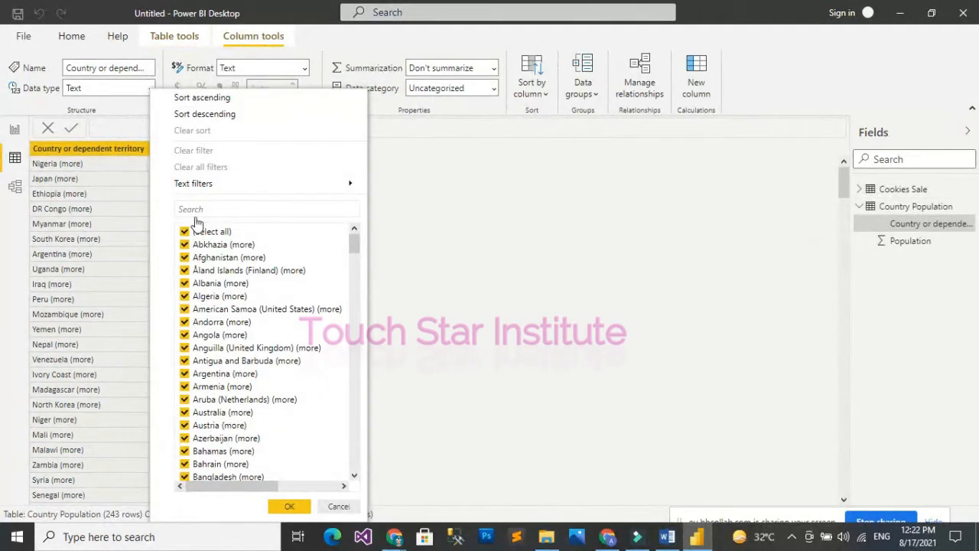
pyautogui.click(186, 231)
# Search the country filter values for "cana" and select Canada (more)
pyautogui.click(199, 208)
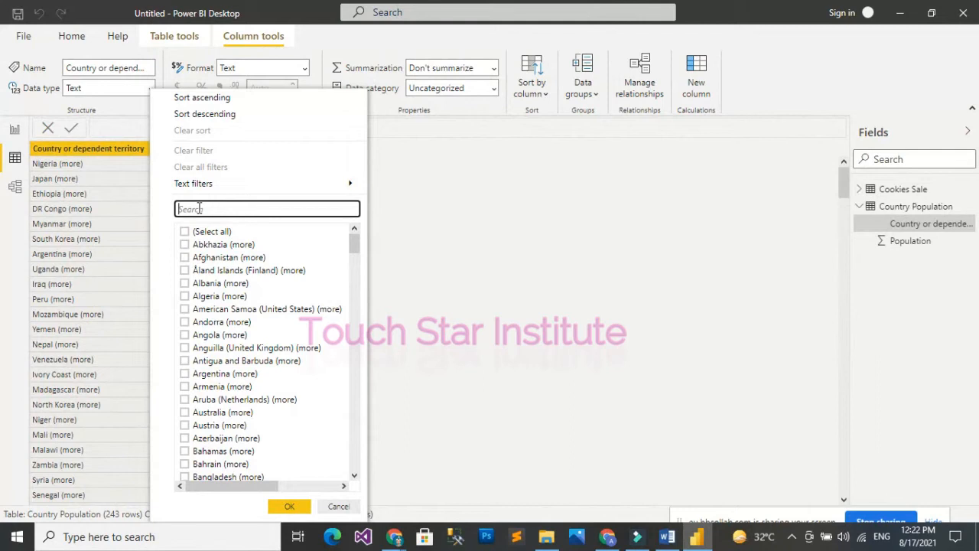
pyautogui.write('ca')
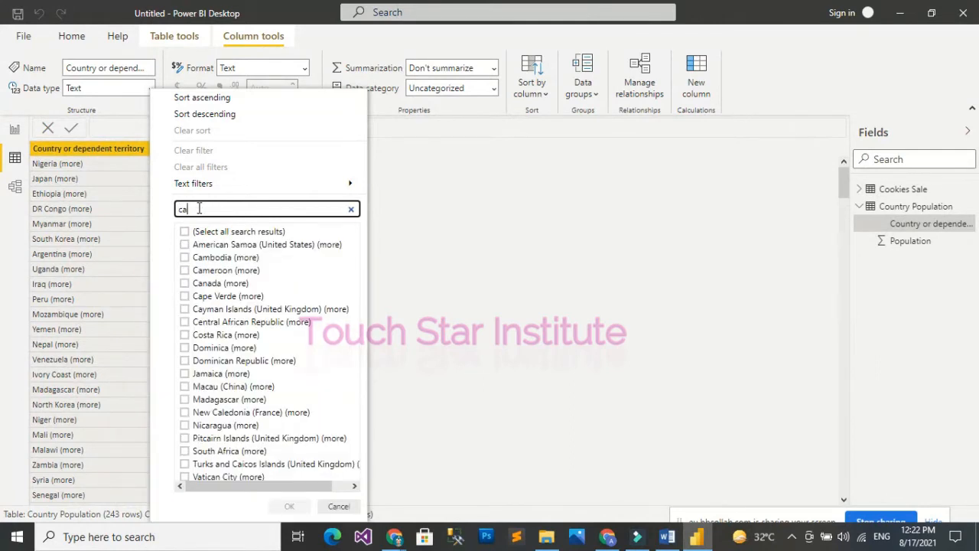
pyautogui.write('na')
pyautogui.click(184, 244)
# Replace the filter search with "fran" and select France (more)
pyautogui.click(219, 209)
pyautogui.doubleClick(181, 211)
pyautogui.write('f')
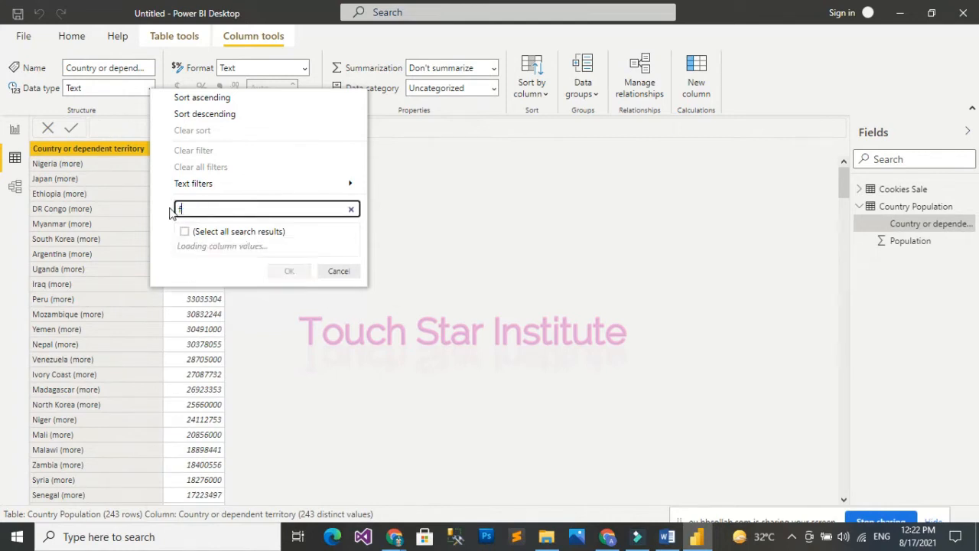
pyautogui.write('ran')
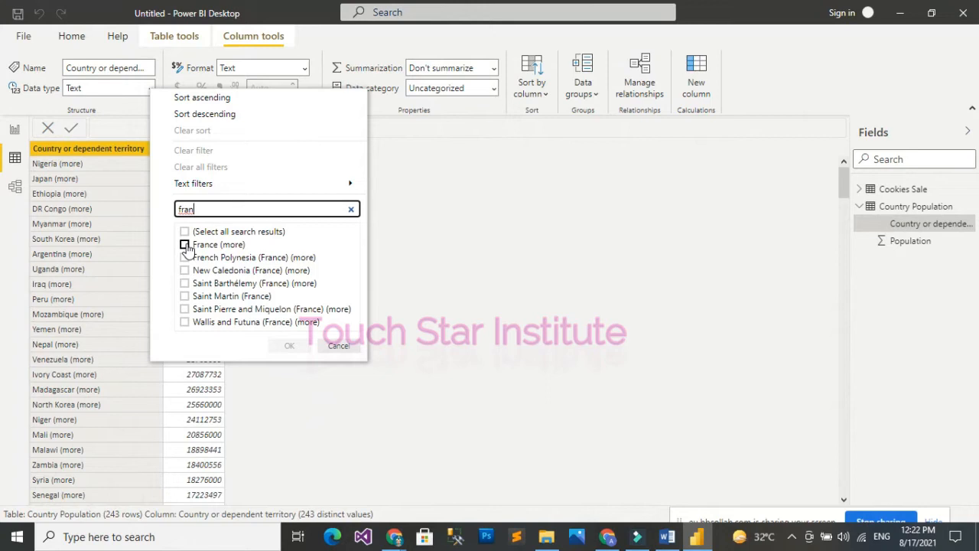
pyautogui.click(185, 245)
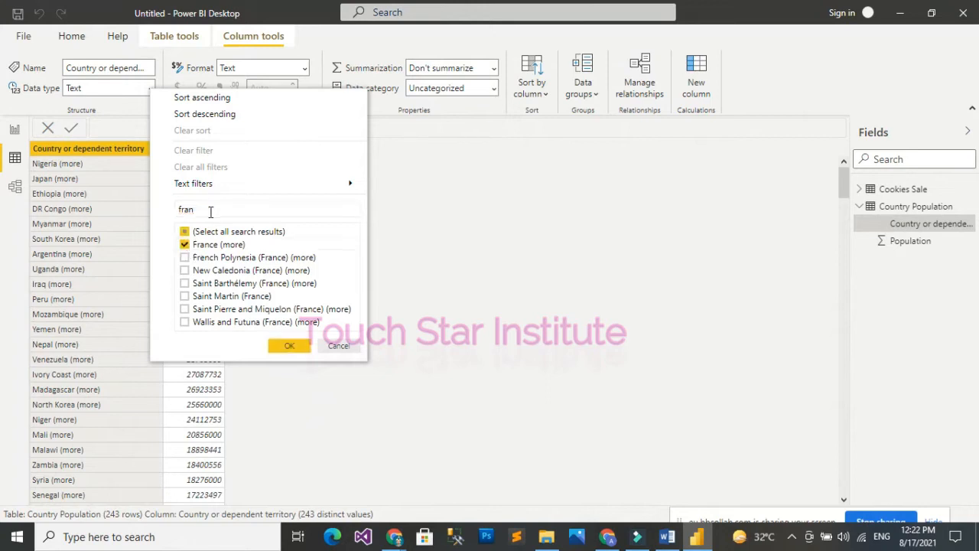
# Search the country filter values for "ger" and select Germany (more)
pyautogui.press('BackSpace')
pyautogui.press('BackSpace')
pyautogui.press('BackSpace')
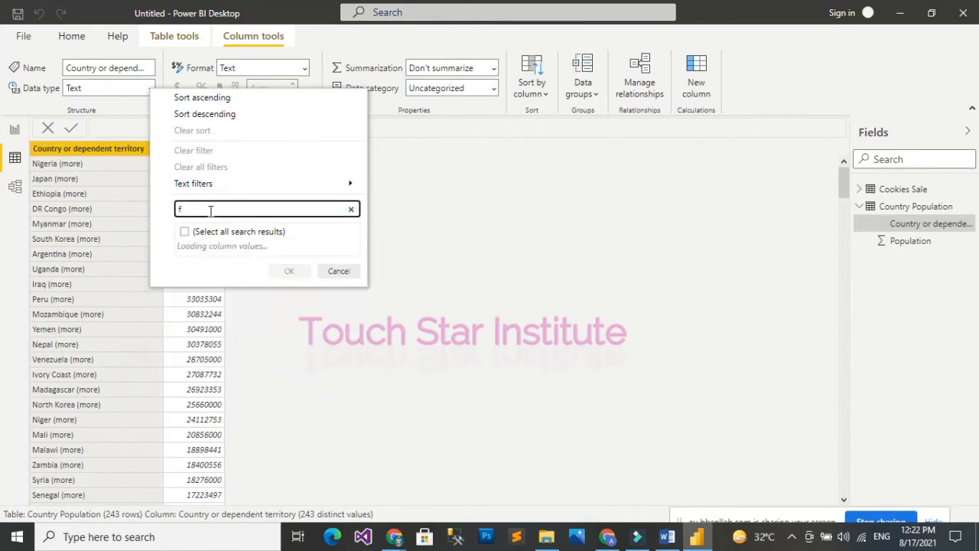
pyautogui.press('BackSpace')
pyautogui.write('ger')
pyautogui.click(240, 258)
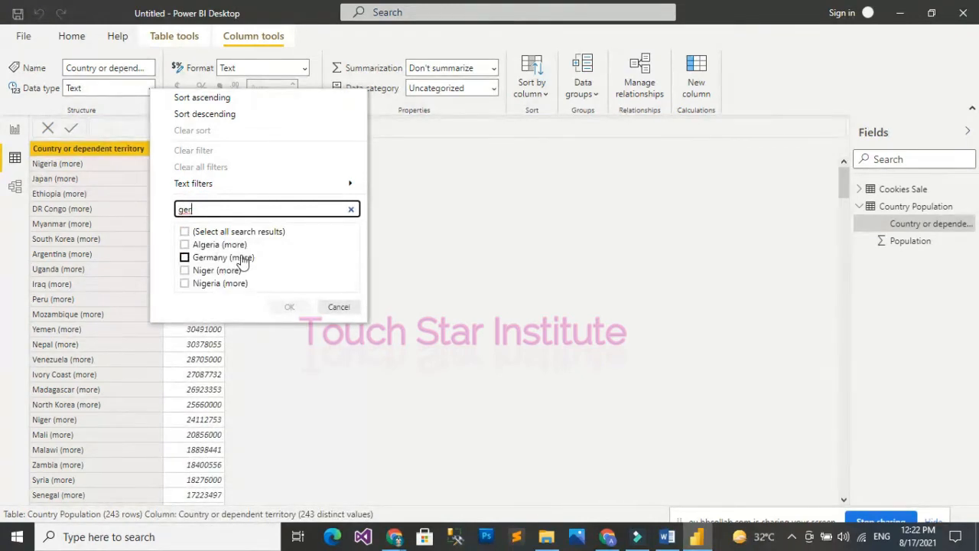
# Replace the filter search with "mexi" and select Mexico (more)
pyautogui.doubleClick(203, 210)
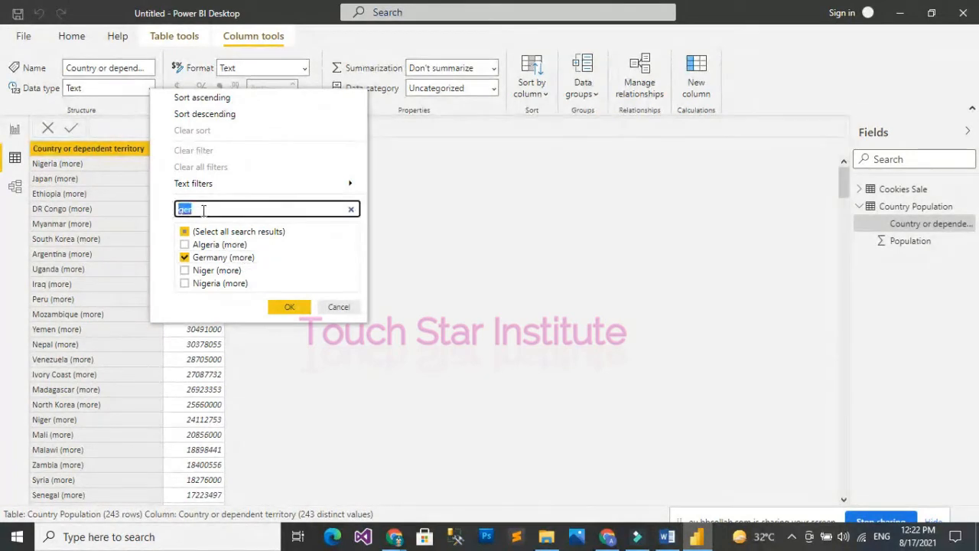
pyautogui.write('mexc')
pyautogui.press('BackSpace')
pyautogui.write('i')
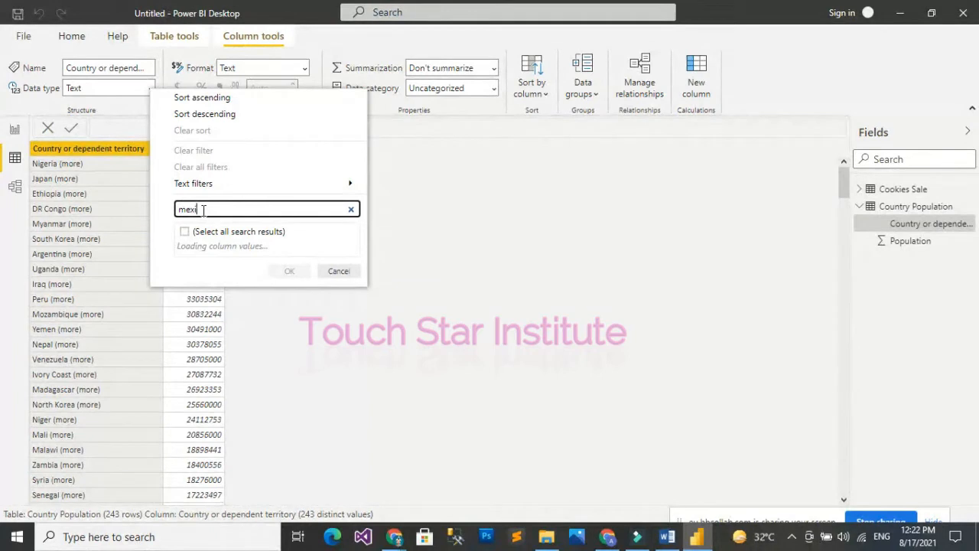
pyautogui.click(220, 244)
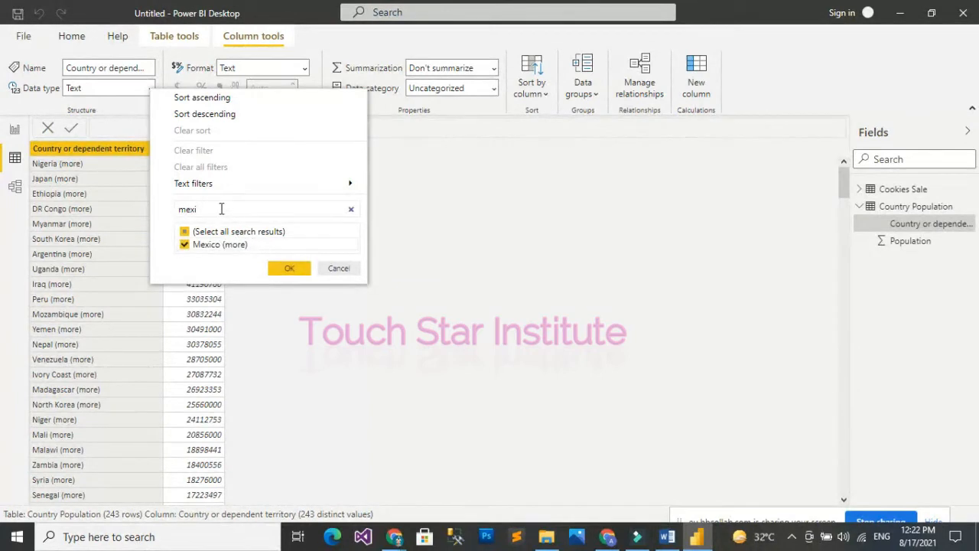
# Search the country filter values for "united states", select United States (more) and apply the filter
pyautogui.click(221, 209)
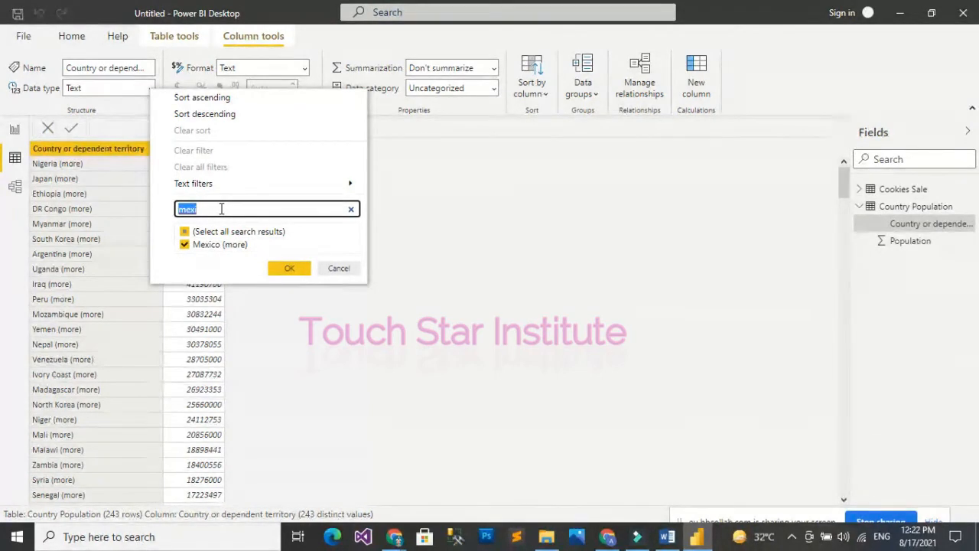
pyautogui.write('united')
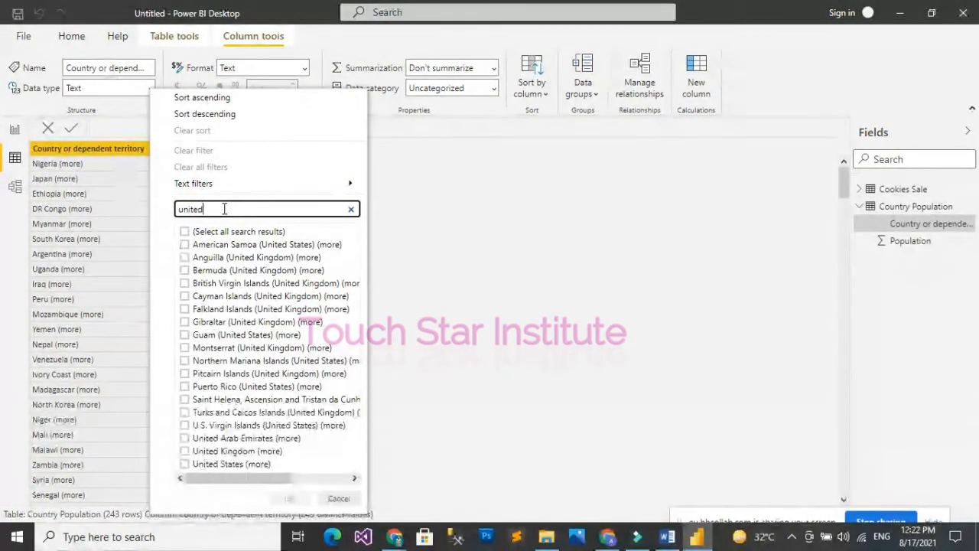
pyautogui.write(' stae')
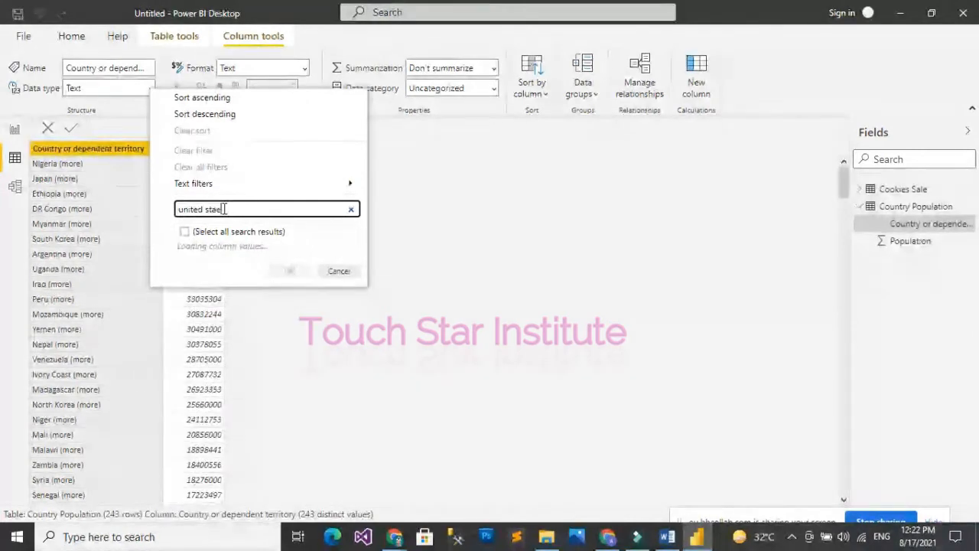
pyautogui.press('BackSpace')
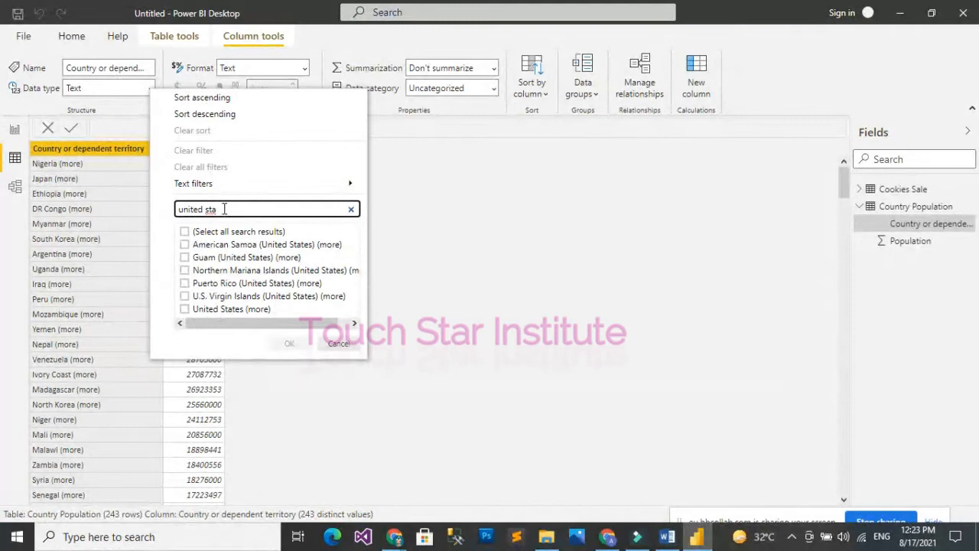
pyautogui.write('te')
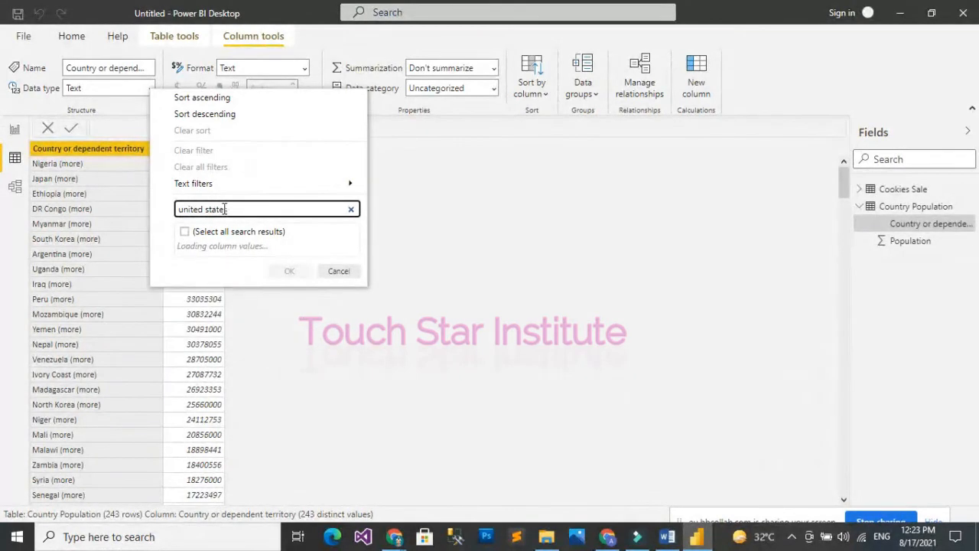
pyautogui.write('s')
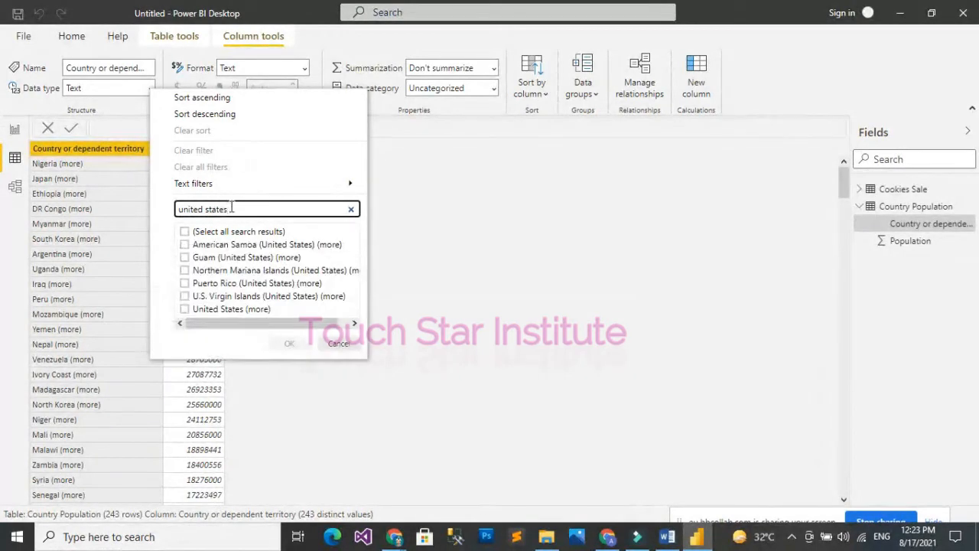
pyautogui.click(237, 309)
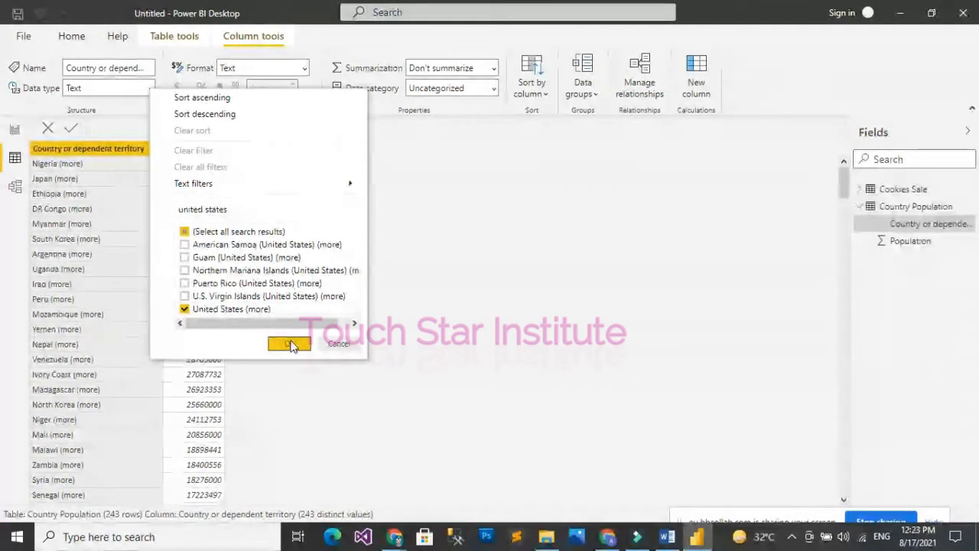
pyautogui.click(289, 344)
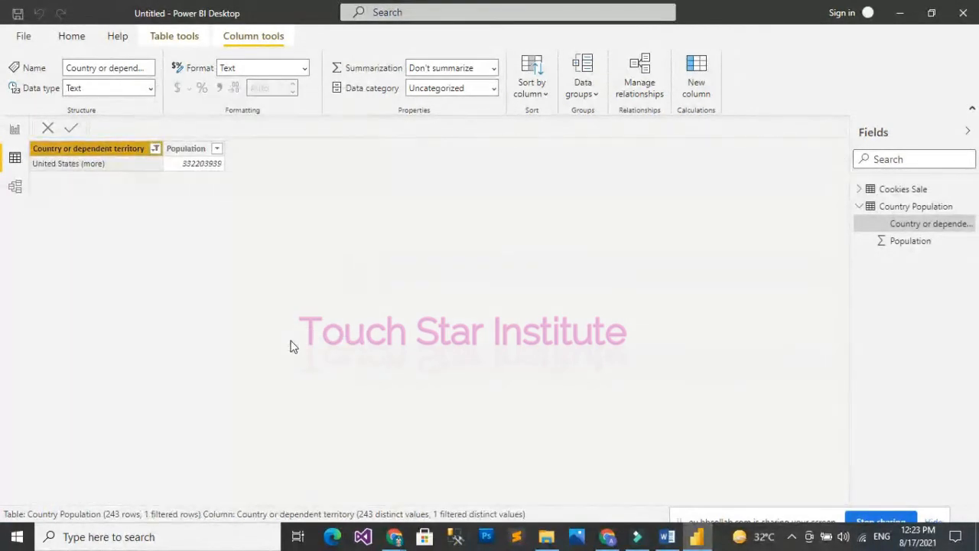
# Reopen the Country or dependent territory filter and add Canada (more) to the selected values
pyautogui.click(156, 148)
pyautogui.scroll(-8, 252, 267)
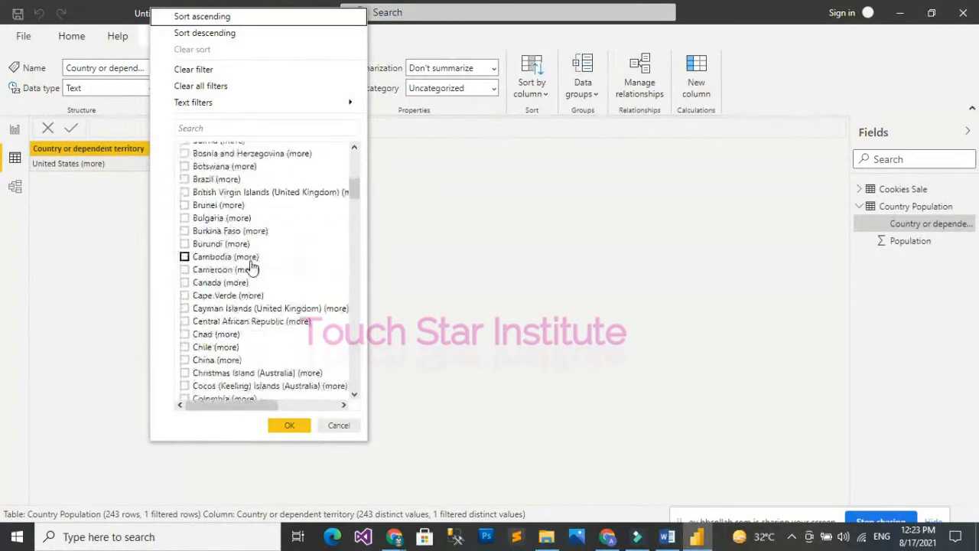
pyautogui.scroll(8, 252, 268)
pyautogui.scroll(-6, 252, 267)
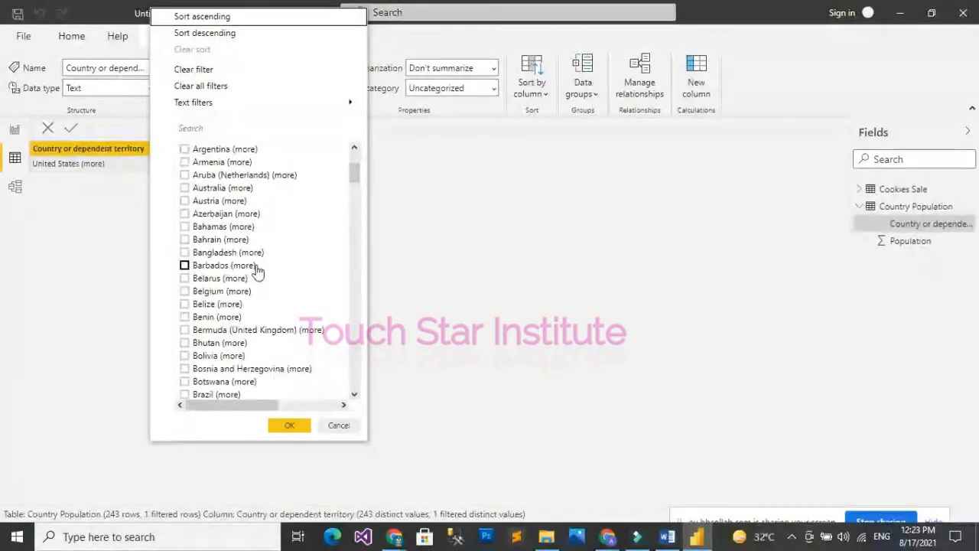
pyautogui.click(228, 356)
# Add France (more) to the values selected in the country filter
pyautogui.scroll(6, 288, 335)
pyautogui.scroll(-15, 290, 337)
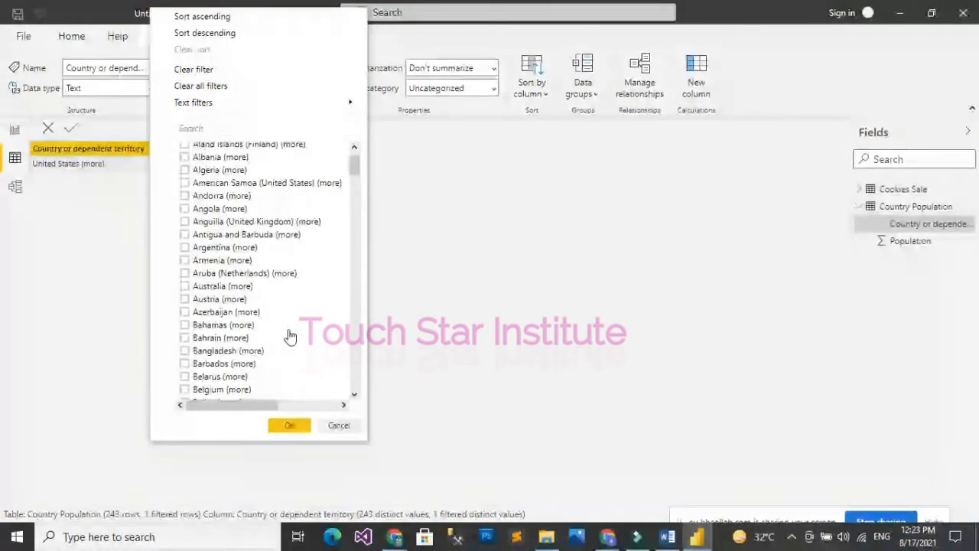
pyautogui.scroll(-2, 290, 337)
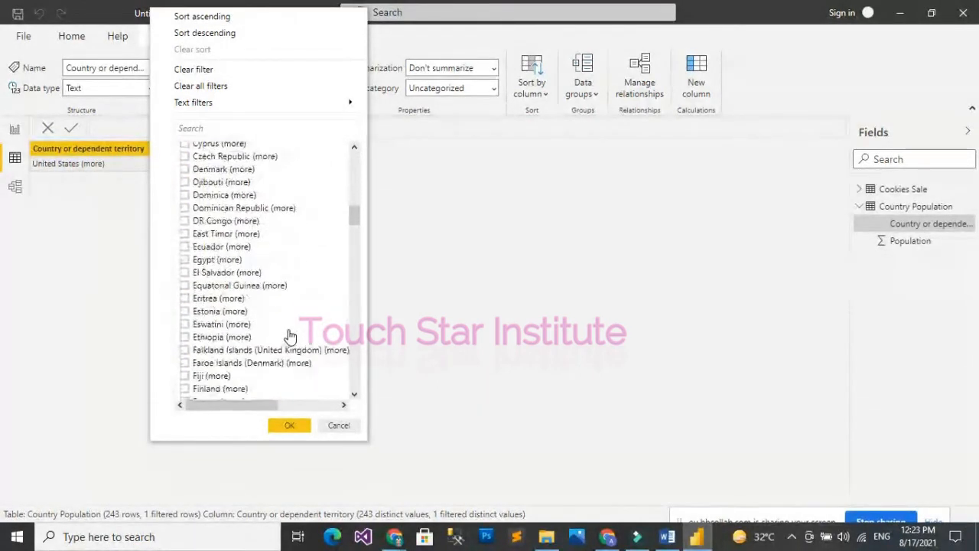
pyautogui.scroll(-2, 290, 336)
pyautogui.click(240, 329)
# Also select Germany (more) in the list of country filter values
pyautogui.scroll(-5, 260, 325)
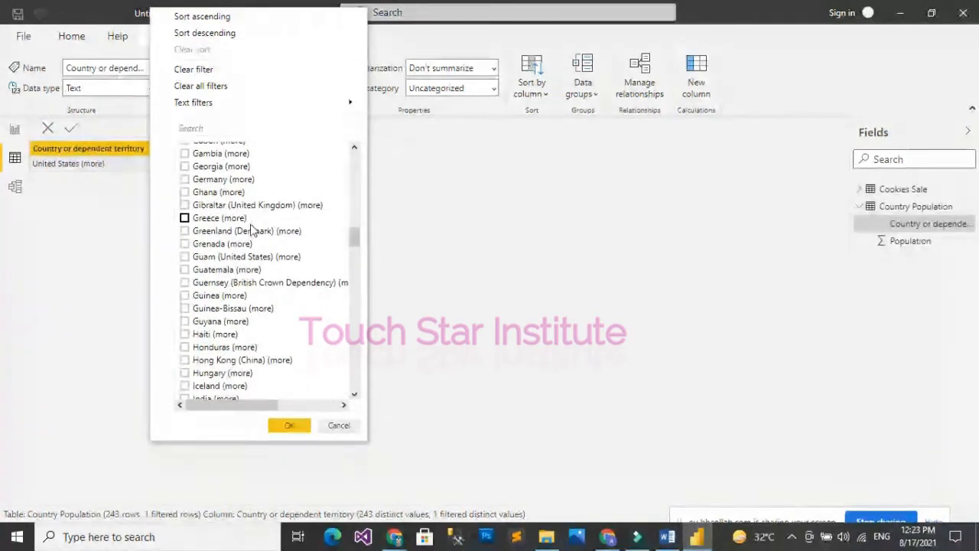
pyautogui.scroll(-2, 274, 296)
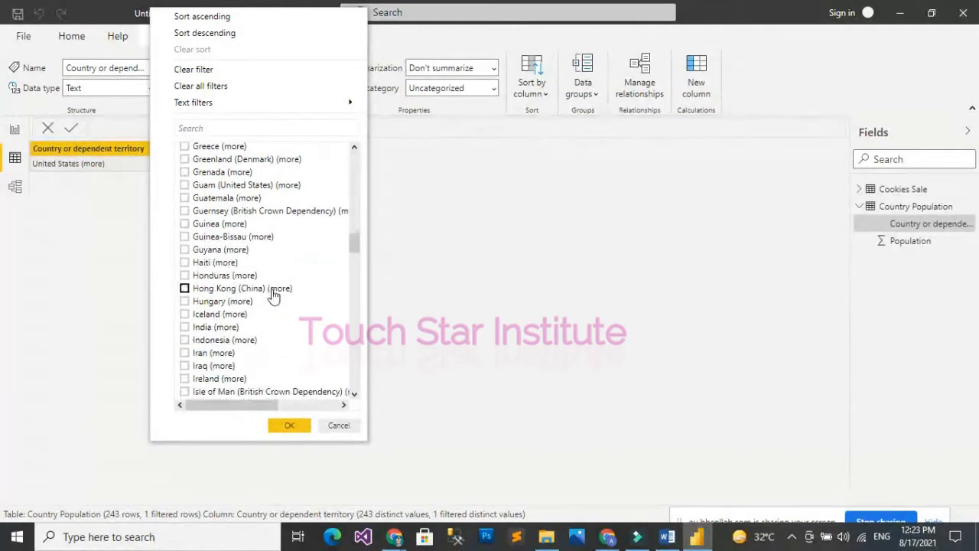
pyautogui.scroll(3, 274, 296)
pyautogui.click(241, 257)
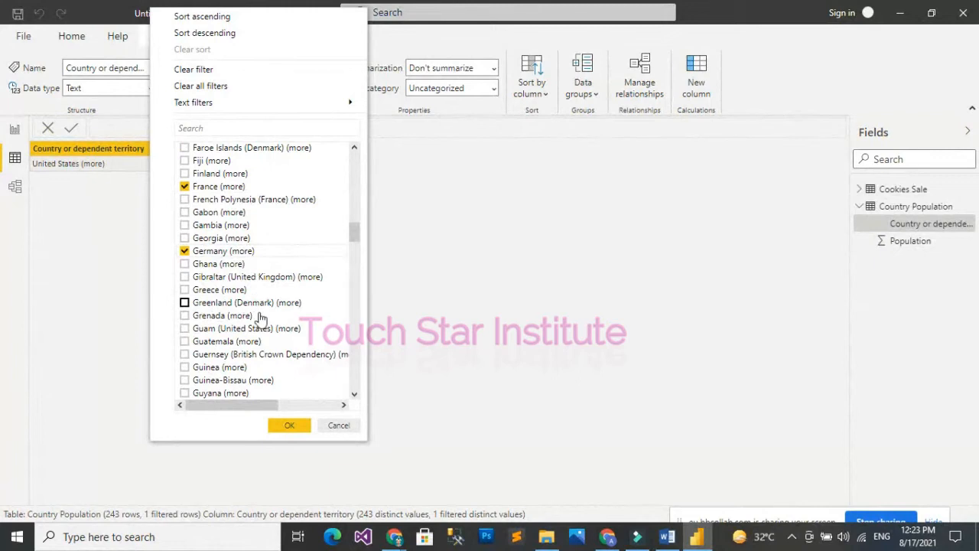
# Add Mexico (more) to the selected country filter values and apply the filter to the Country Population table
pyautogui.scroll(-20, 259, 313)
pyautogui.scroll(-2, 259, 323)
pyautogui.scroll(9, 260, 325)
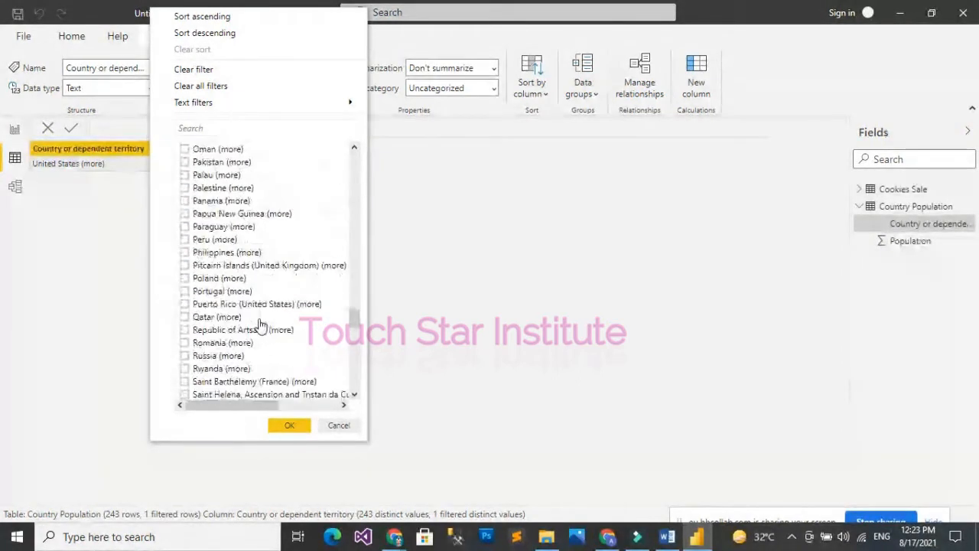
pyautogui.scroll(4, 260, 325)
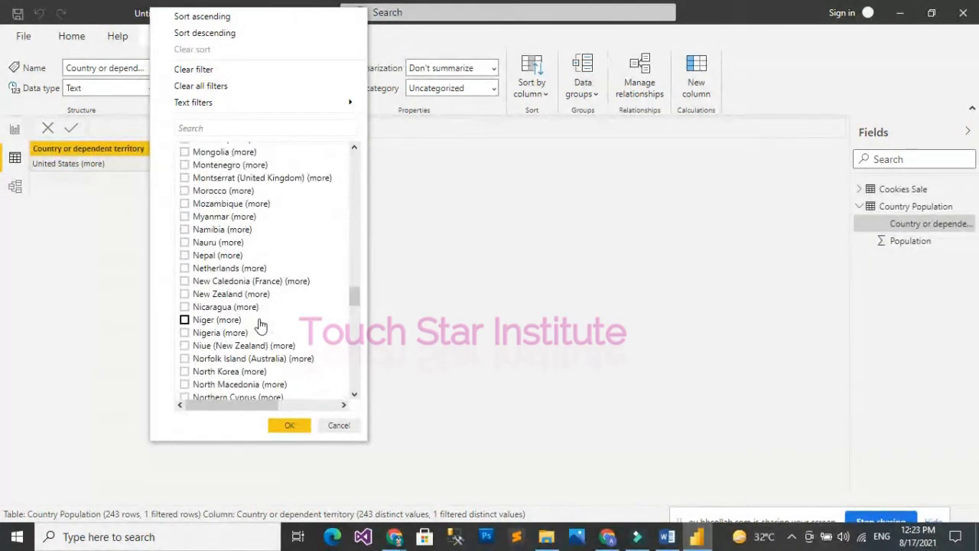
pyautogui.scroll(2, 260, 326)
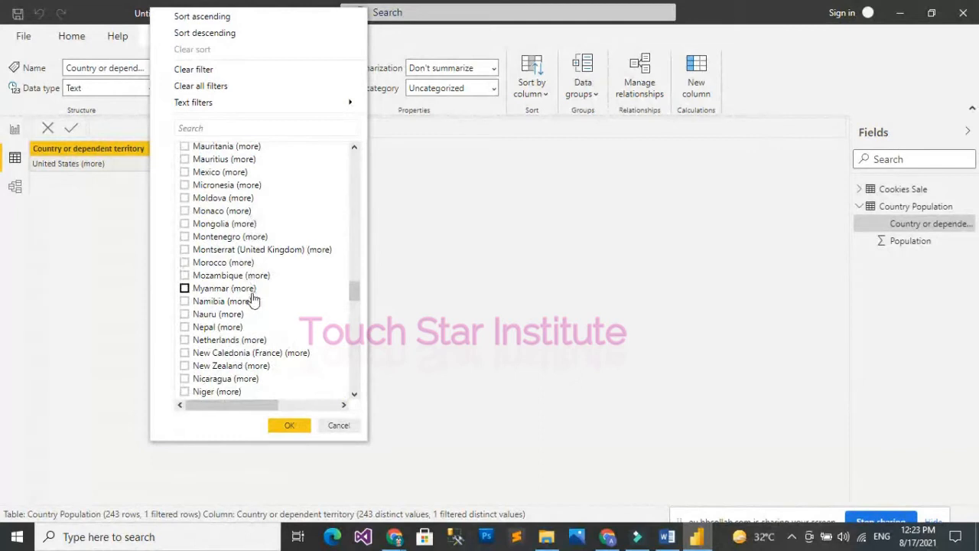
pyautogui.click(237, 175)
pyautogui.click(287, 426)
pyautogui.click(212, 191)
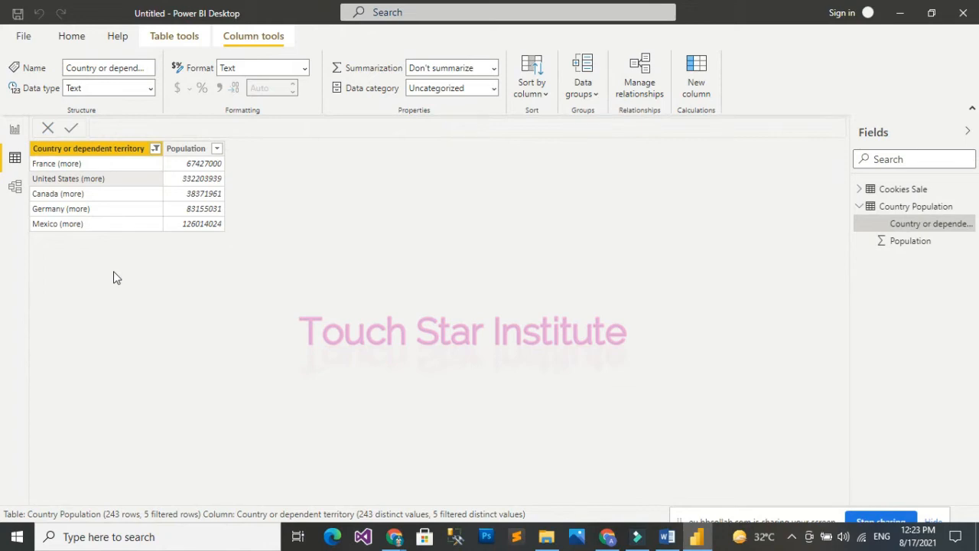
pyautogui.click(861, 207)
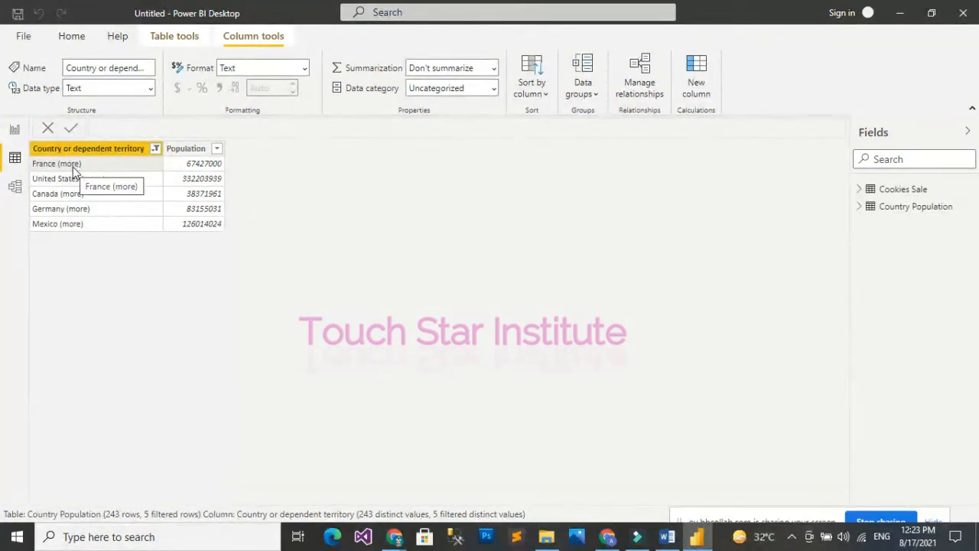
# Rename the Country or dependent territory column as Country
pyautogui.click(98, 149)
pyautogui.rightClick(99, 149)
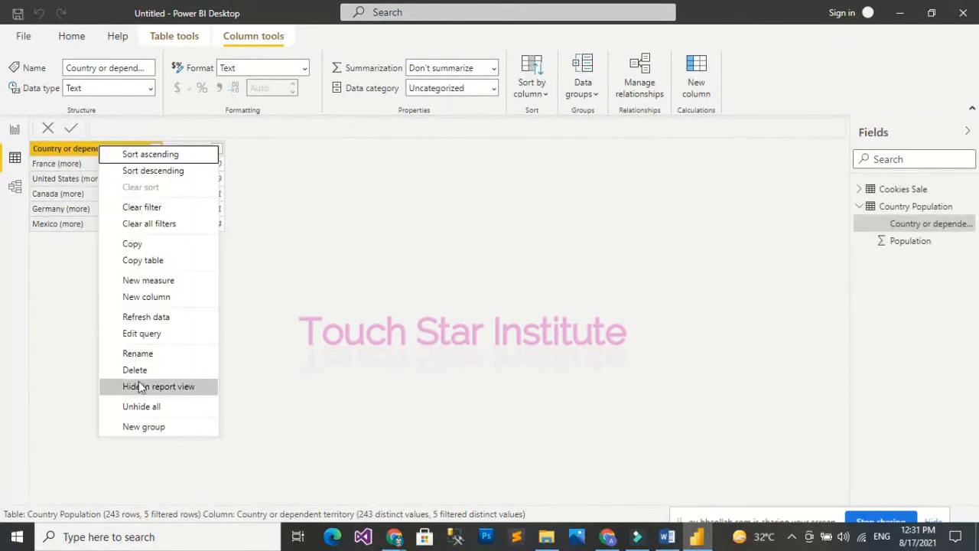
pyautogui.click(130, 353)
pyautogui.write('Country')
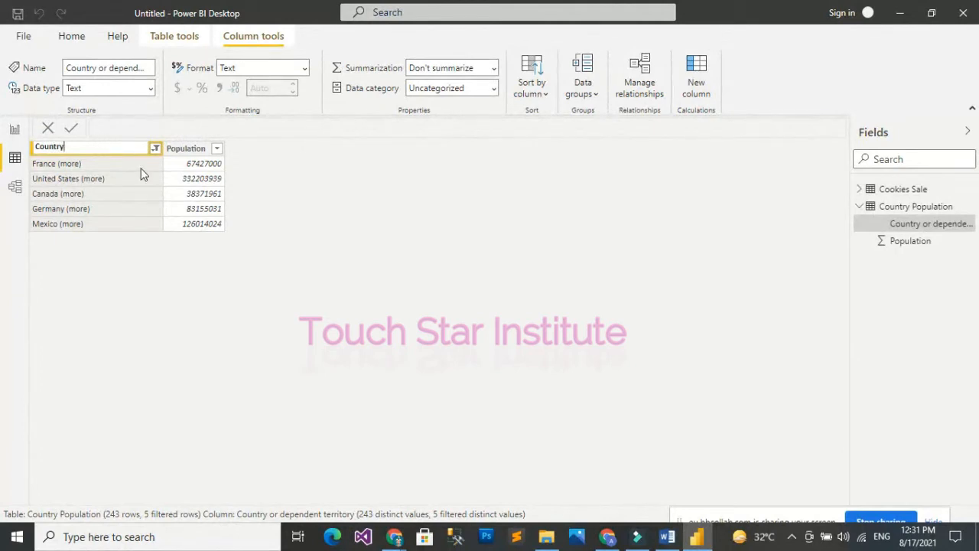
pyautogui.press('Return')
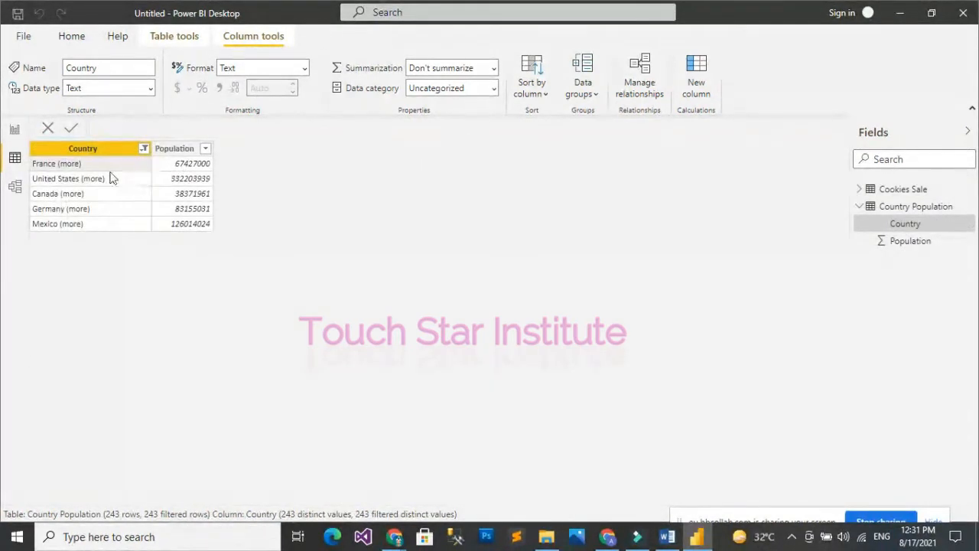
# Compare the Country column of the Country Population table with the country data in the Cookies Sale table
pyautogui.click(861, 208)
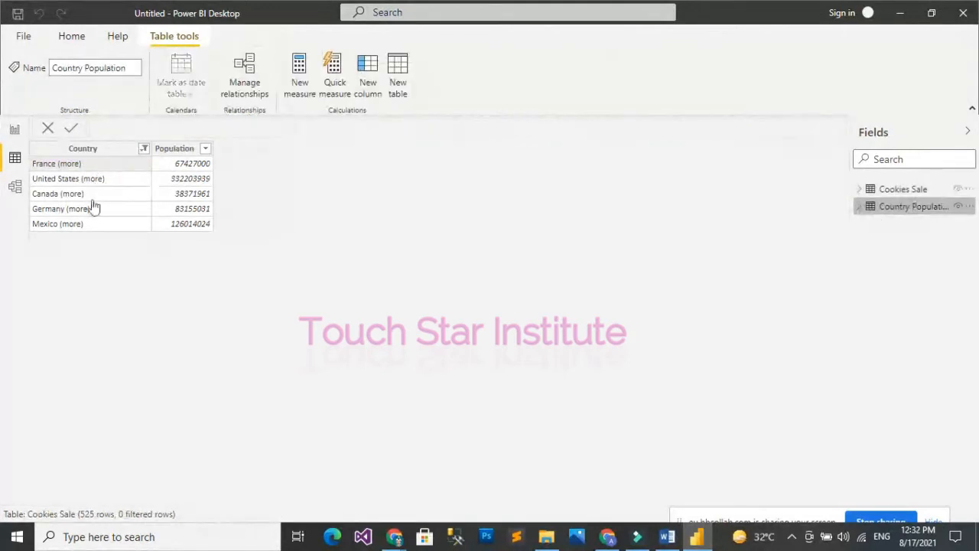
pyautogui.click(67, 180)
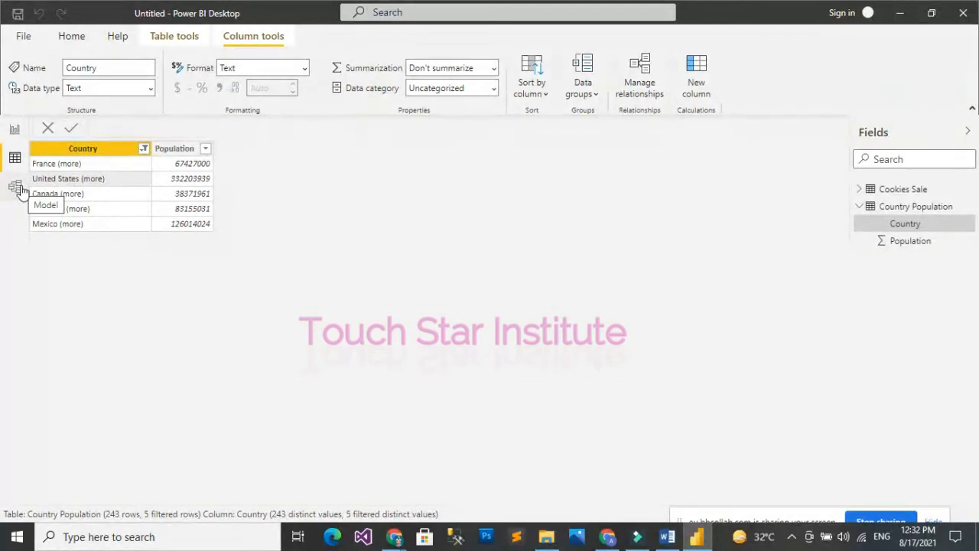
pyautogui.click(72, 36)
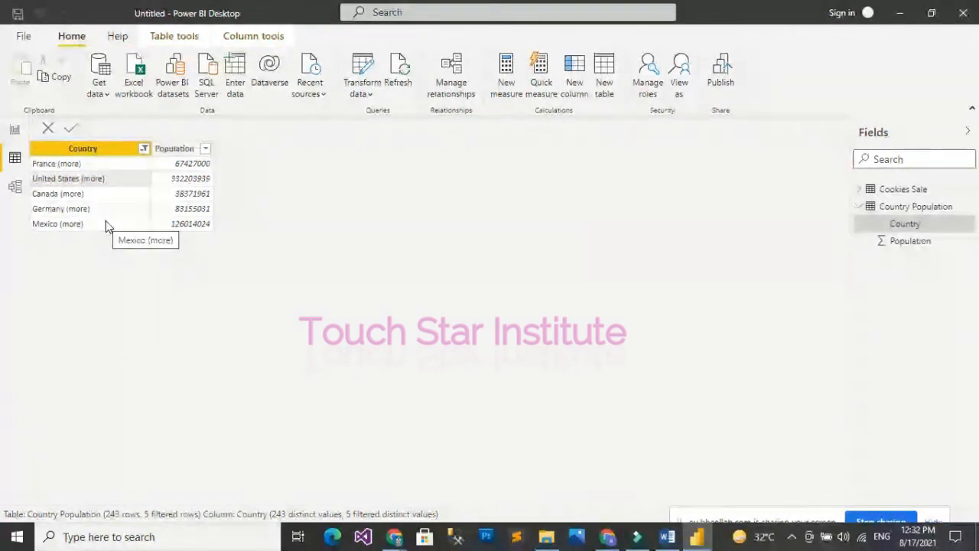
pyautogui.click(901, 191)
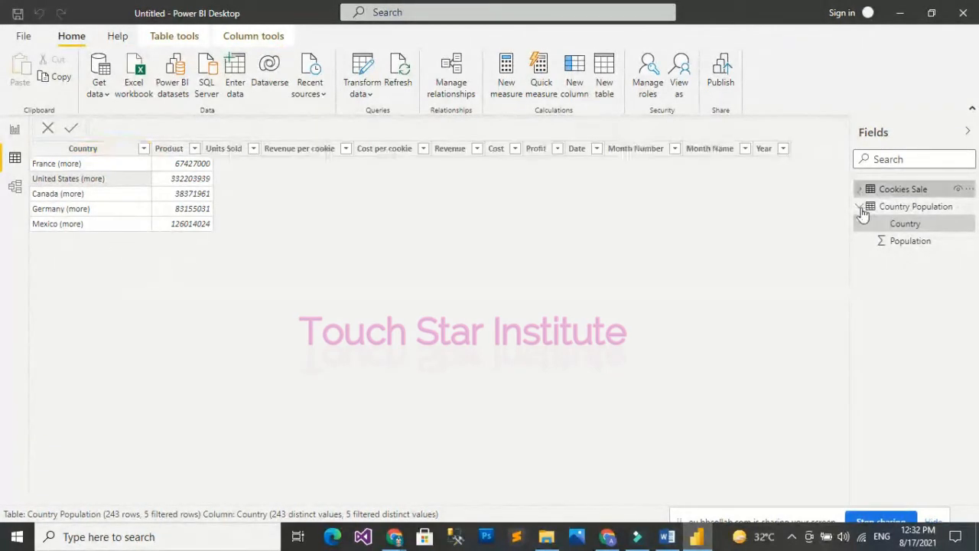
pyautogui.click(861, 211)
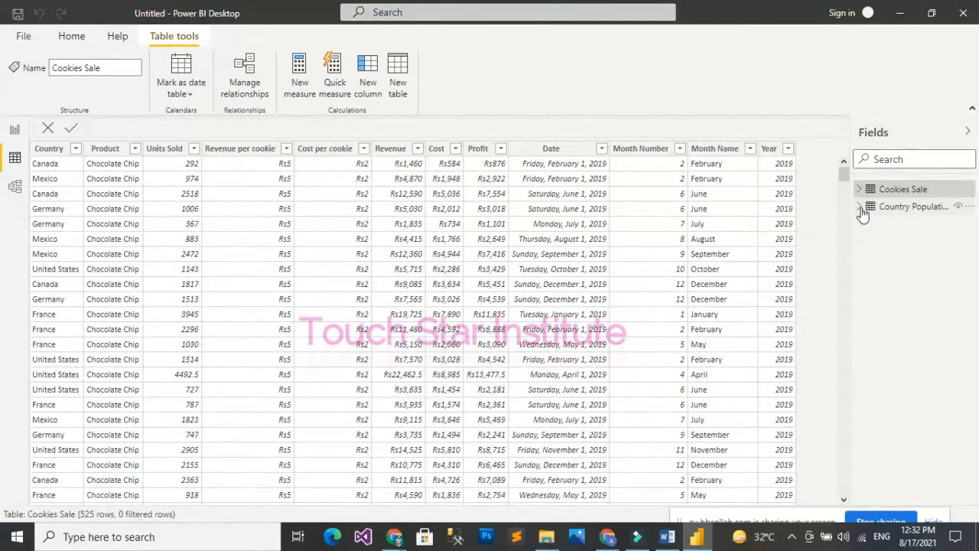
pyautogui.click(917, 207)
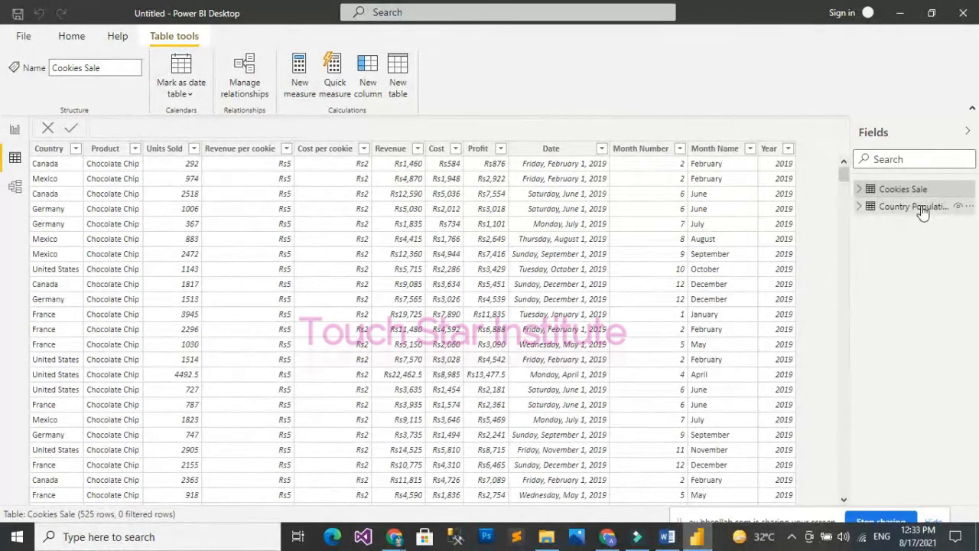
pyautogui.click(72, 36)
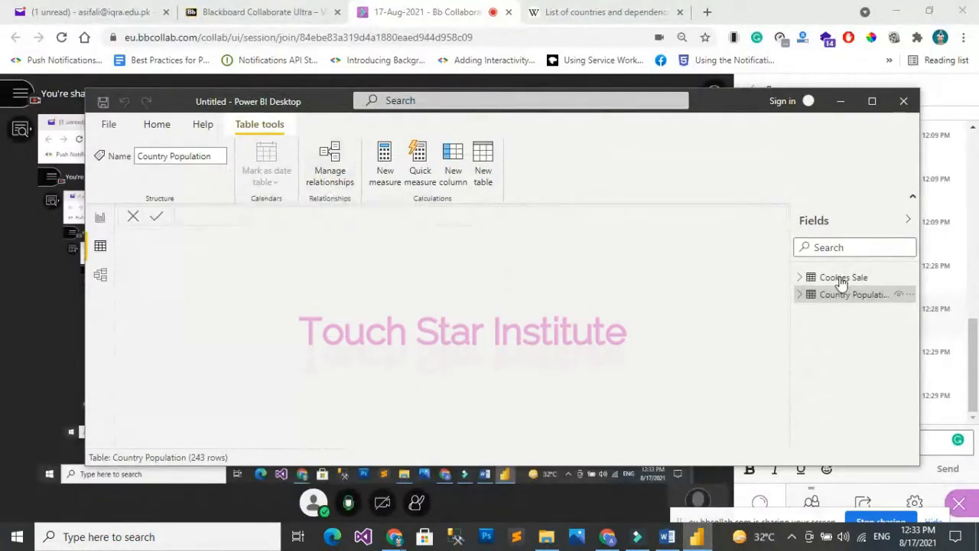
pyautogui.click(840, 278)
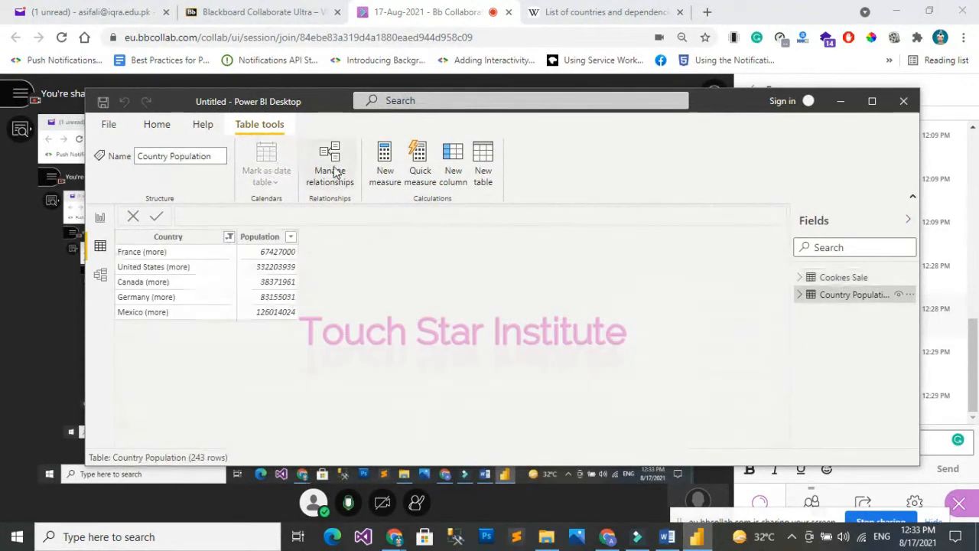
# Create an active many-to-one relationship from Cookies Sale's Country column to Country Population's Country column, with single cross-filter direction
pyautogui.click(330, 170)
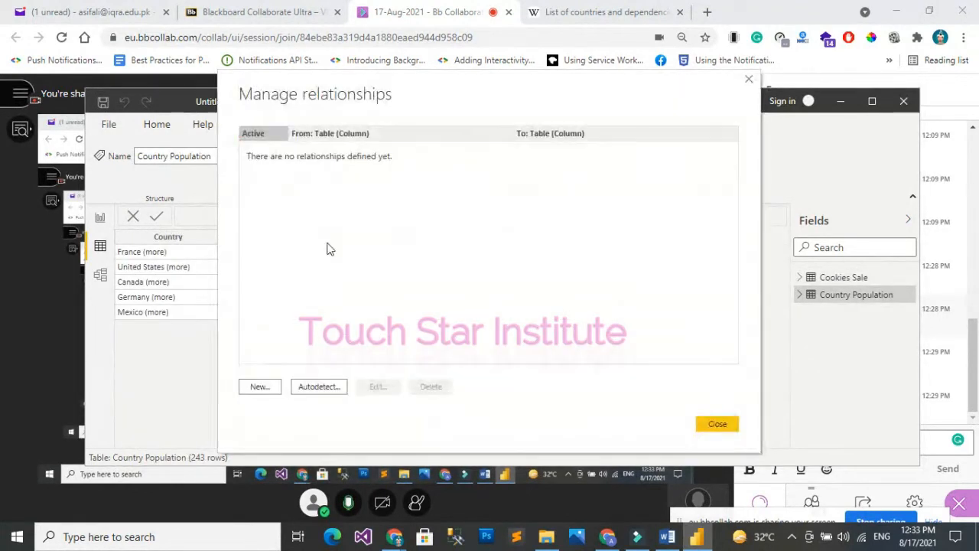
pyautogui.click(260, 387)
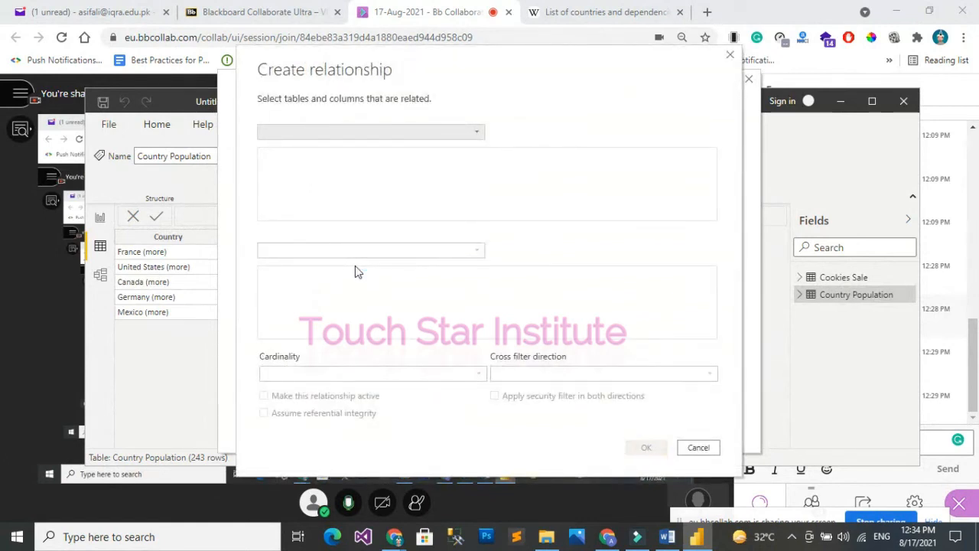
pyautogui.click(386, 132)
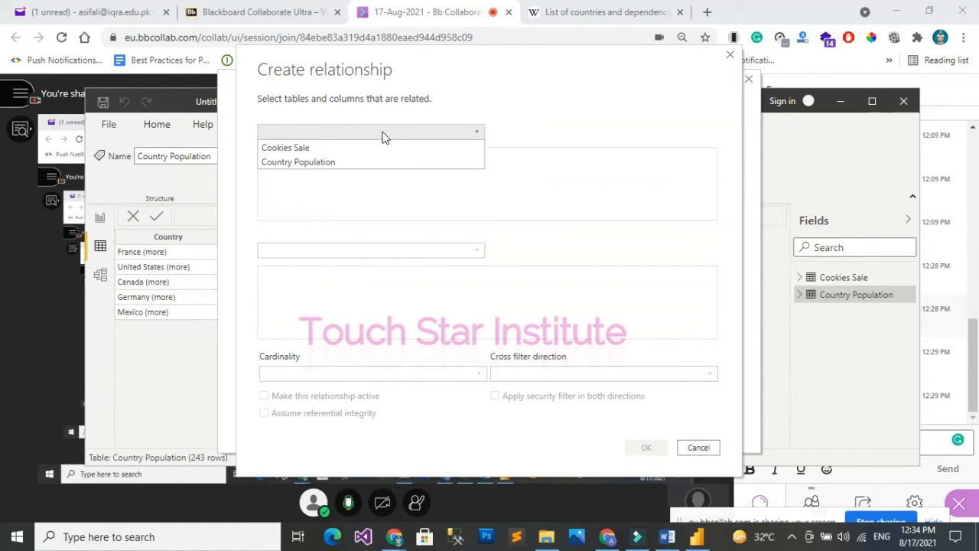
pyautogui.click(303, 147)
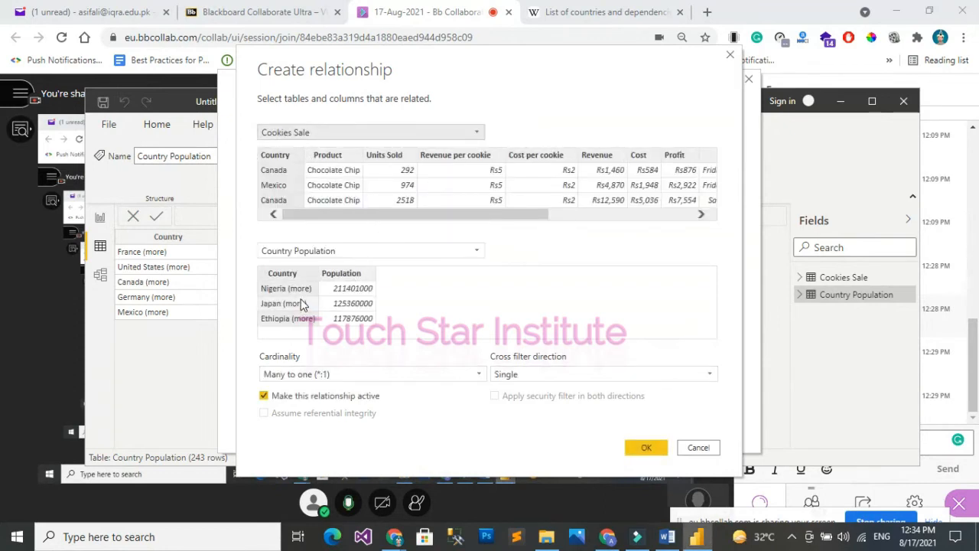
pyautogui.click(277, 155)
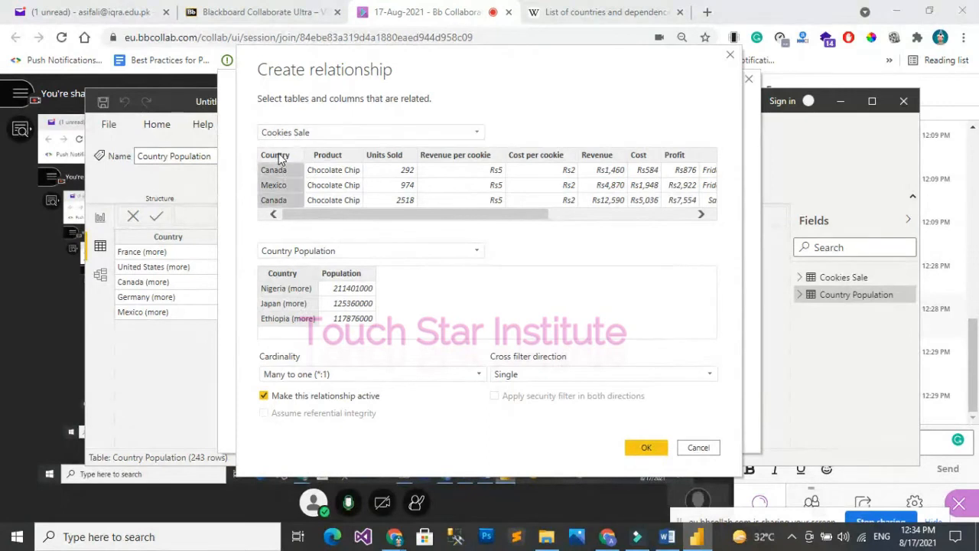
pyautogui.click(289, 277)
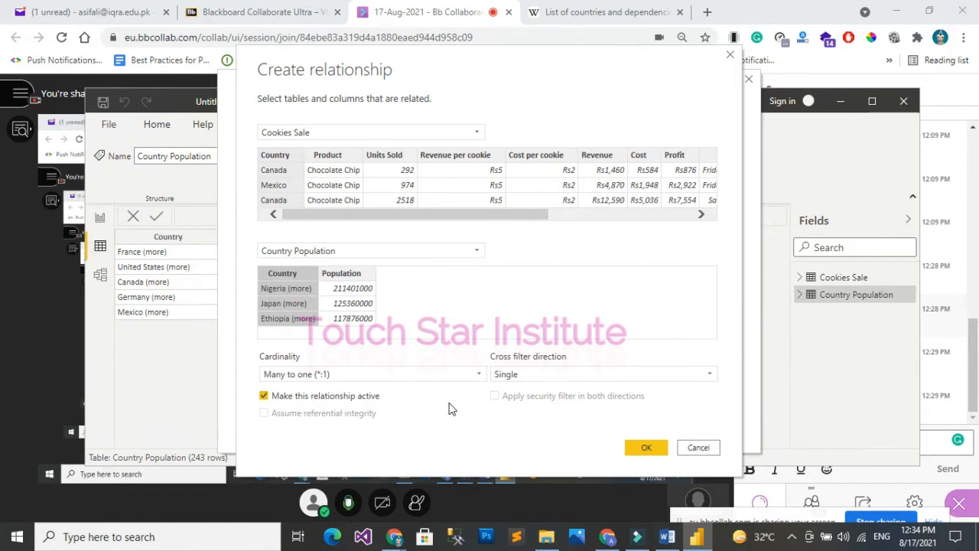
pyautogui.click(638, 446)
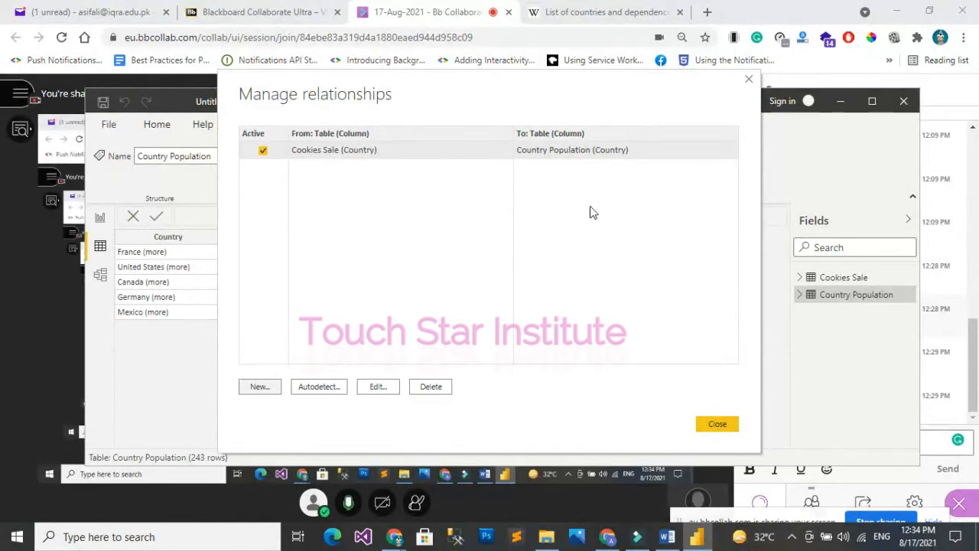
pyautogui.click(718, 423)
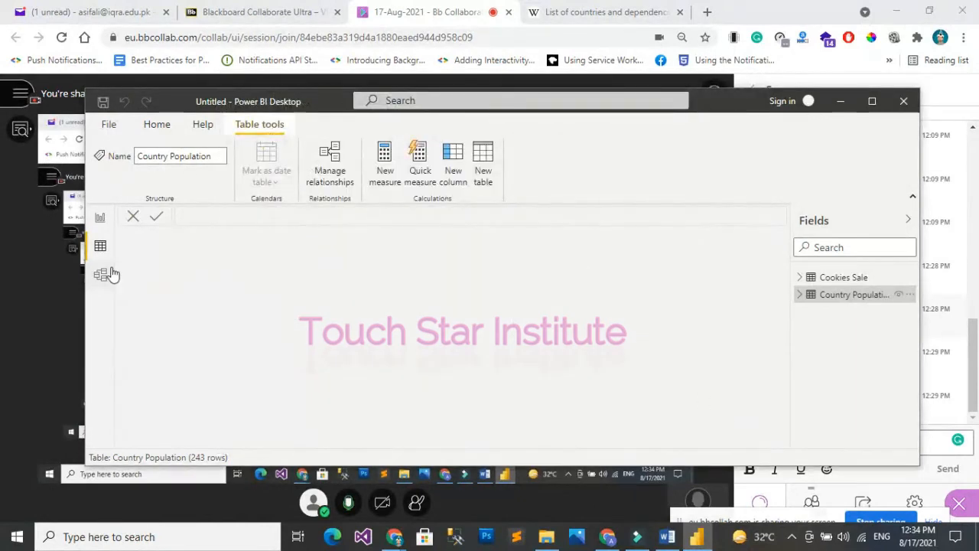
# Review the Cookies Sale data, and examine its relationship to Country Population in the model diagram with the window maximized
pyautogui.click(837, 281)
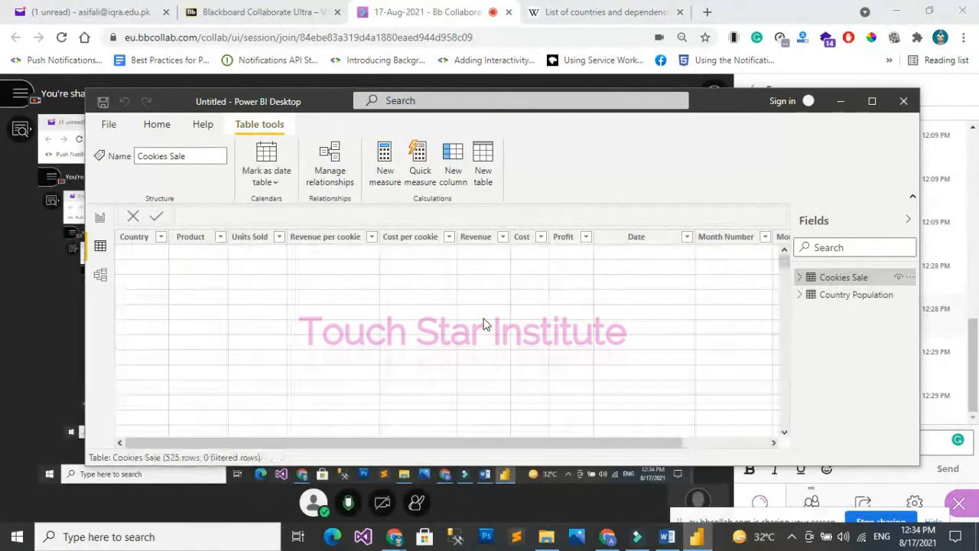
pyautogui.moveTo(658, 443); pyautogui.dragTo(757, 447)
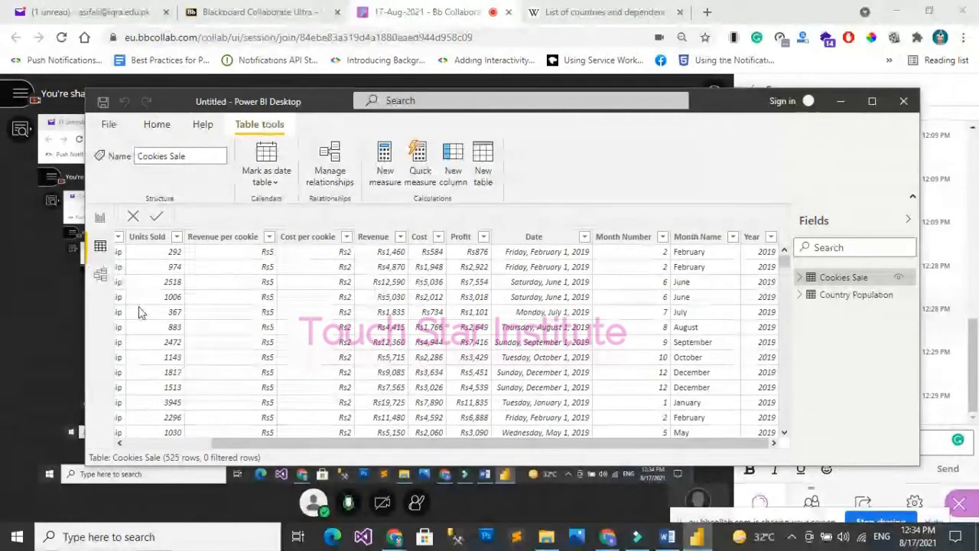
pyautogui.click(101, 277)
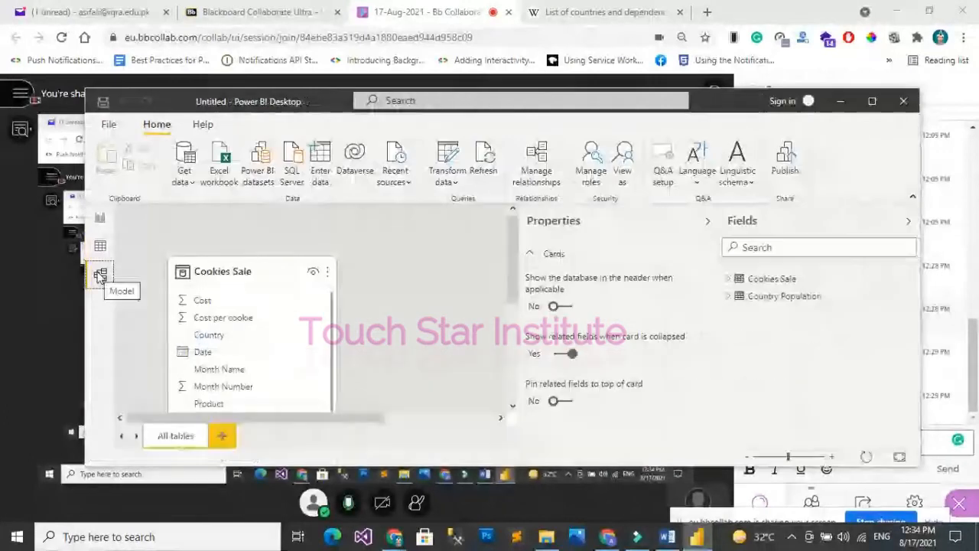
pyautogui.scroll(-3, 400, 281)
pyautogui.scroll(2, 444, 291)
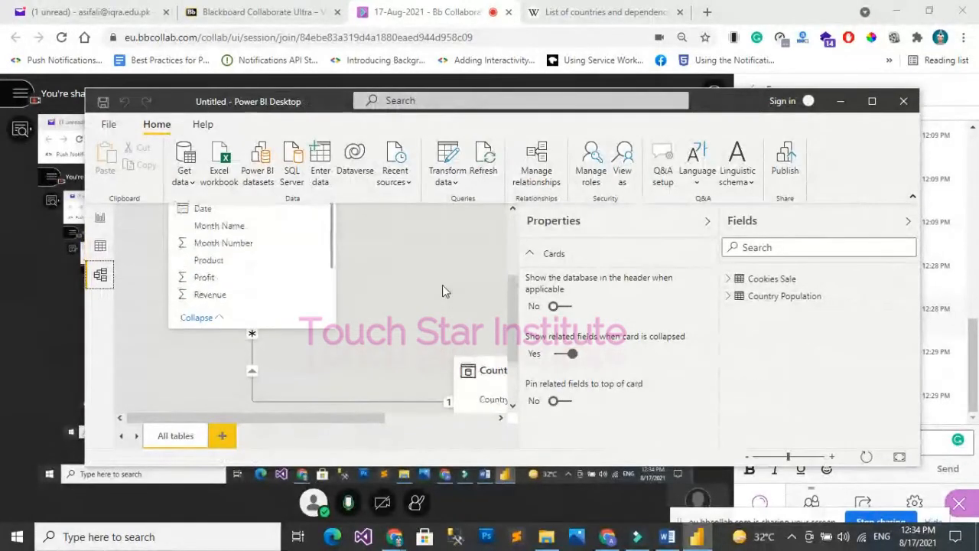
pyautogui.moveTo(517, 294); pyautogui.dragTo(590, 297)
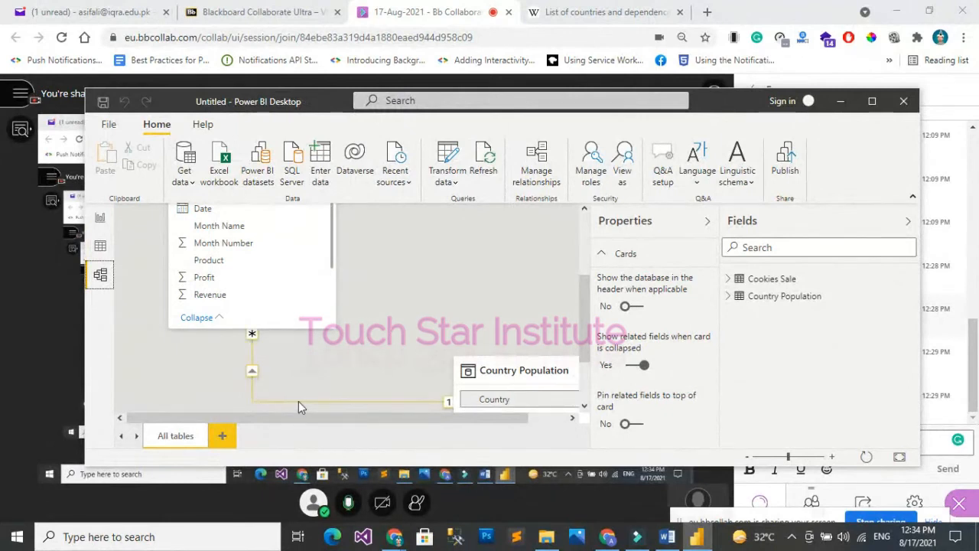
pyautogui.scroll(4, 298, 402)
pyautogui.scroll(-6, 386, 339)
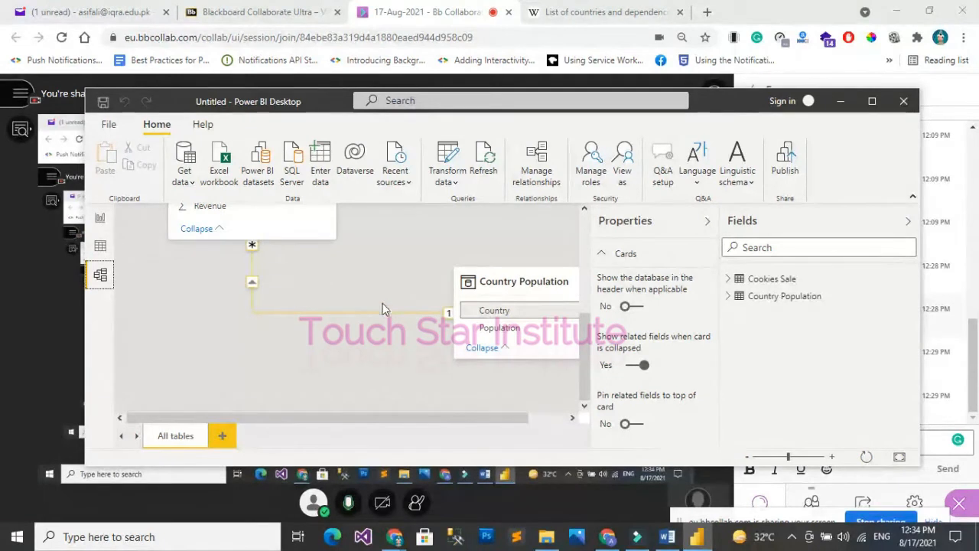
pyautogui.click(871, 104)
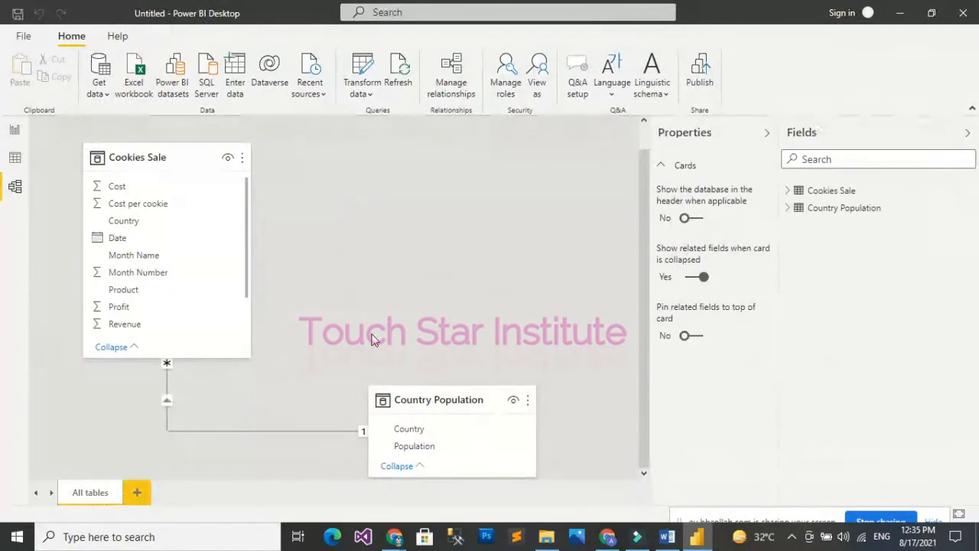
pyautogui.scroll(1, 493, 340)
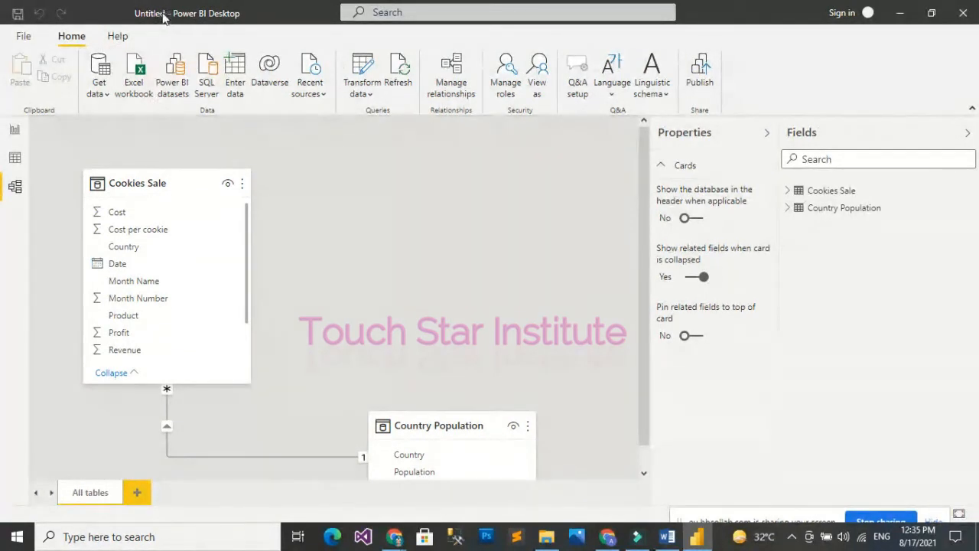
# Add an empty clustered column chart to Page 1 of the report
pyautogui.click(14, 157)
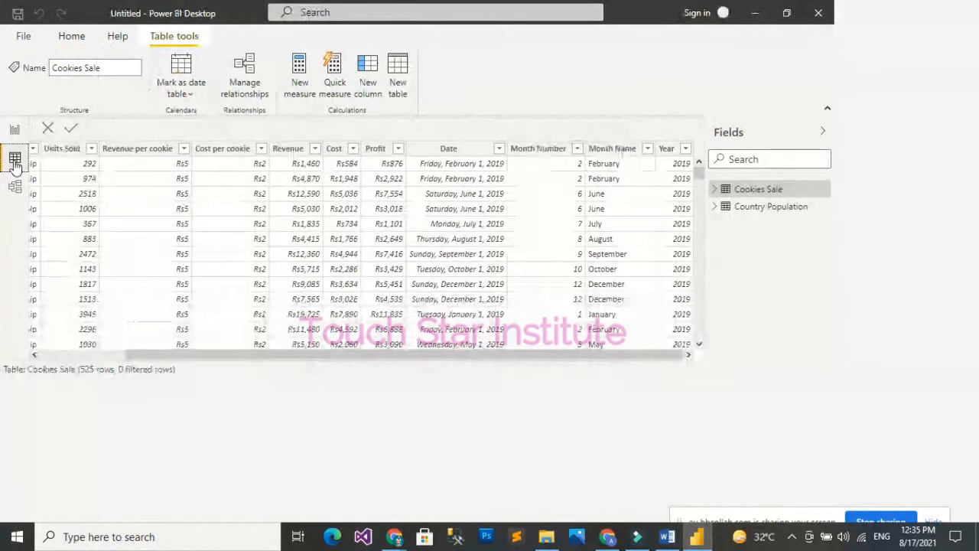
pyautogui.click(15, 130)
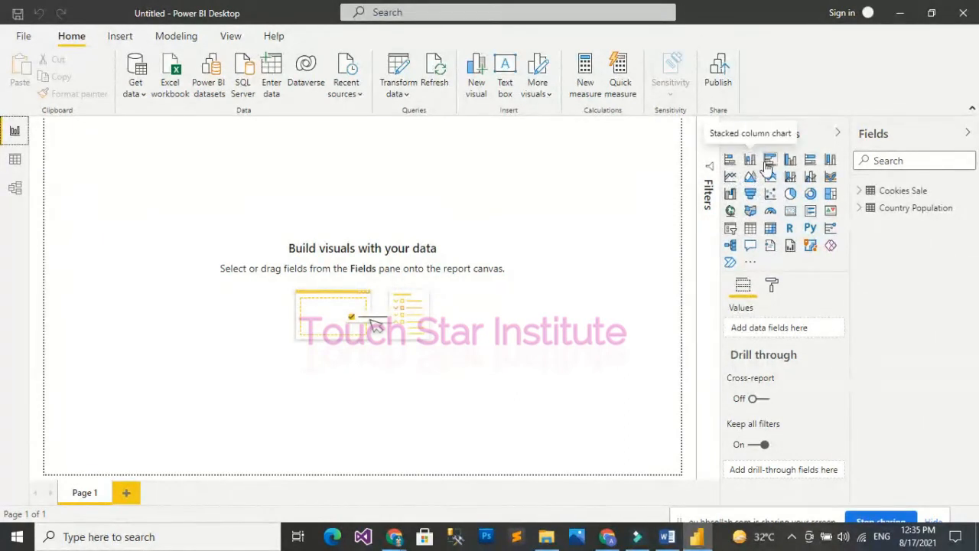
pyautogui.click(790, 164)
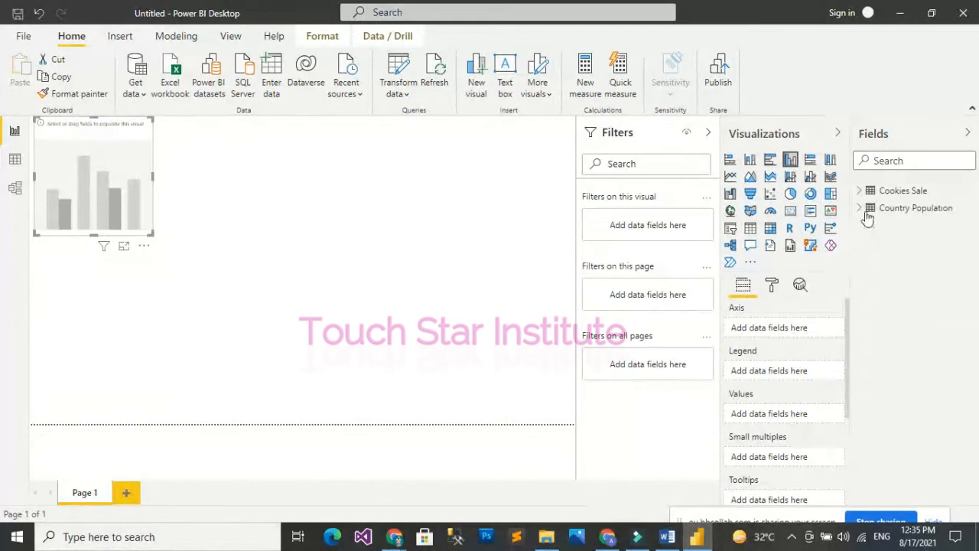
# Plot Cookies Sale Revenue by Cookies Sale Country in the empty column chart, and make the chart wider and slightly shorter
pyautogui.click(860, 191)
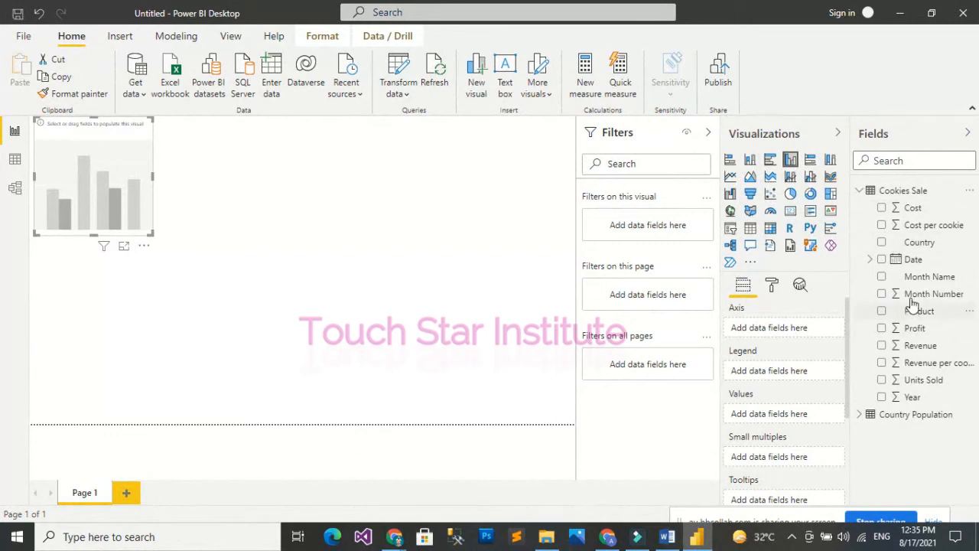
pyautogui.click(882, 242)
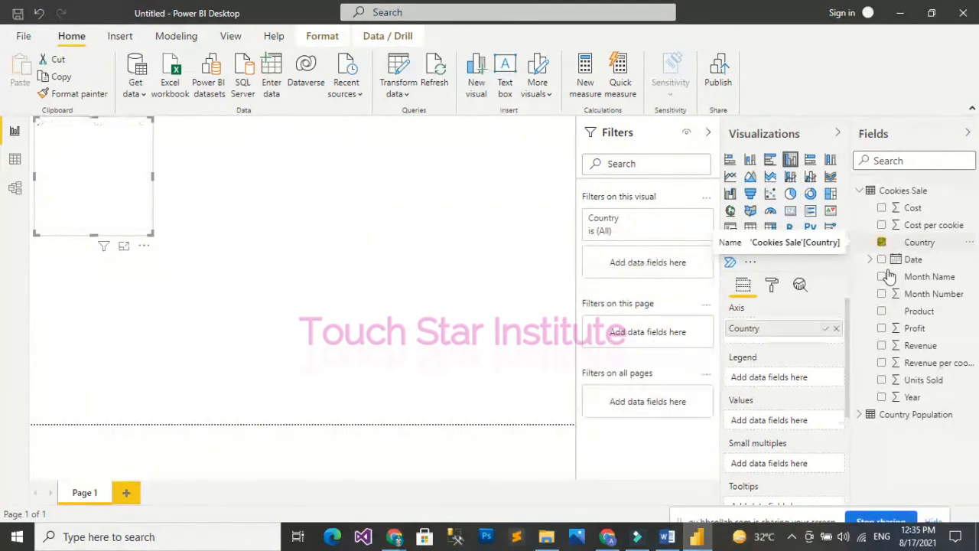
pyautogui.click(883, 347)
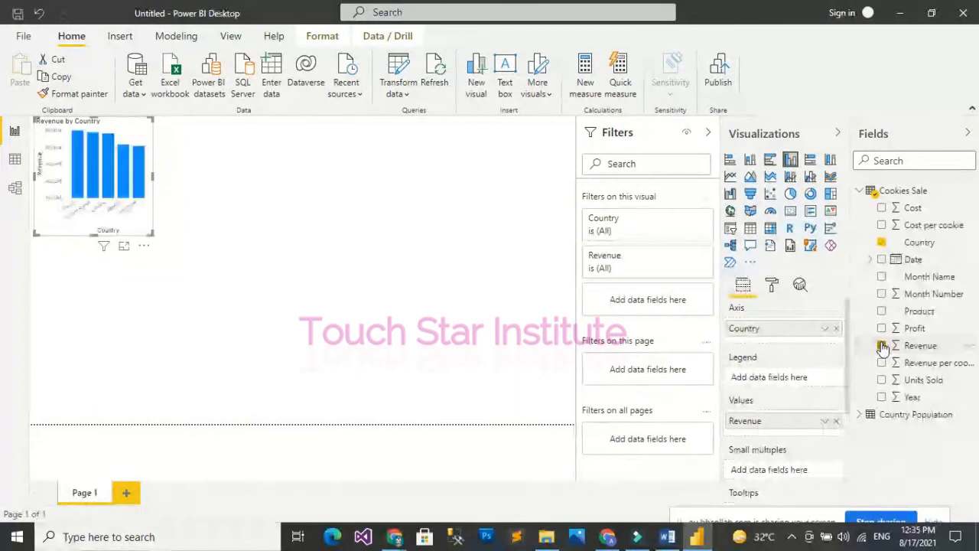
pyautogui.moveTo(153, 234); pyautogui.dragTo(257, 210)
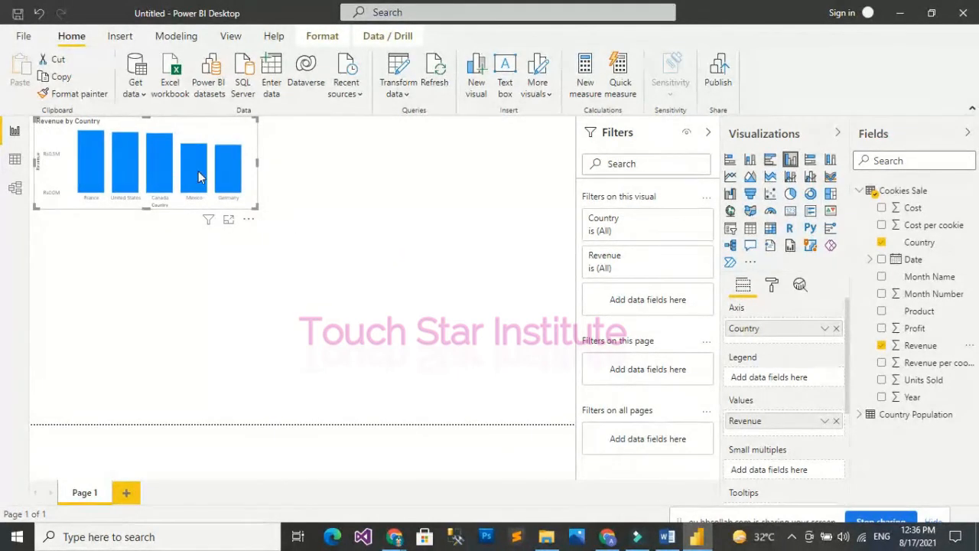
# Add a line chart to the page with the Cookies Sale Date hierarchy on its axis and Profit as its values
pyautogui.click(542, 181)
pyautogui.click(735, 181)
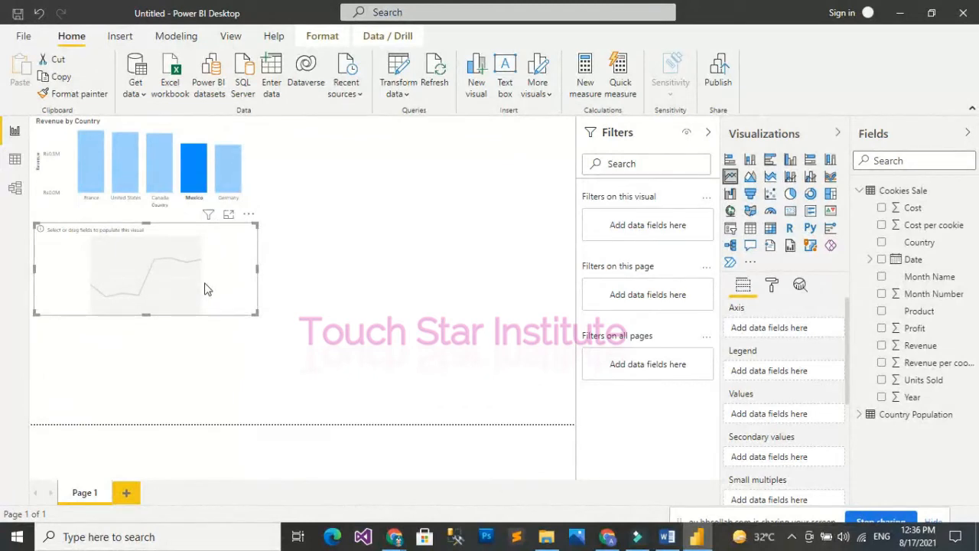
pyautogui.click(879, 261)
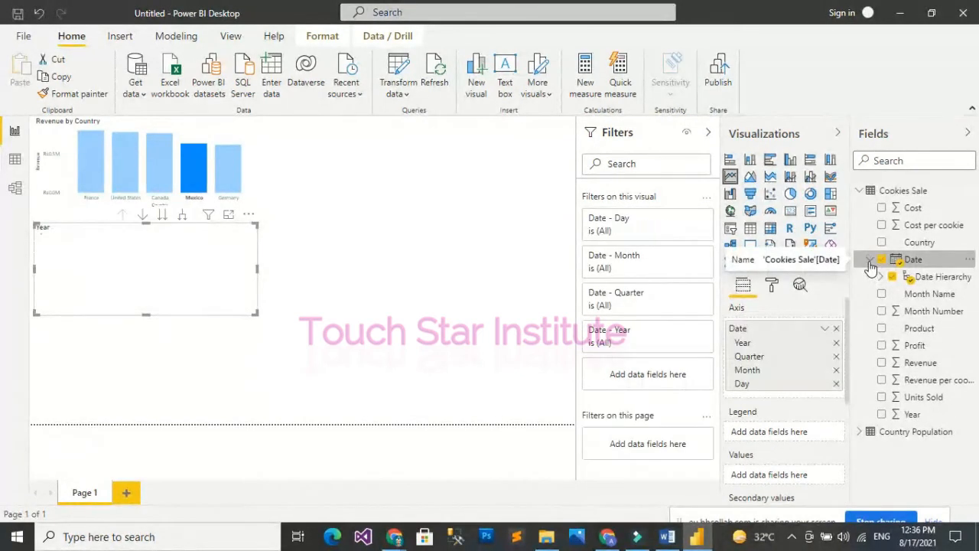
pyautogui.click(869, 261)
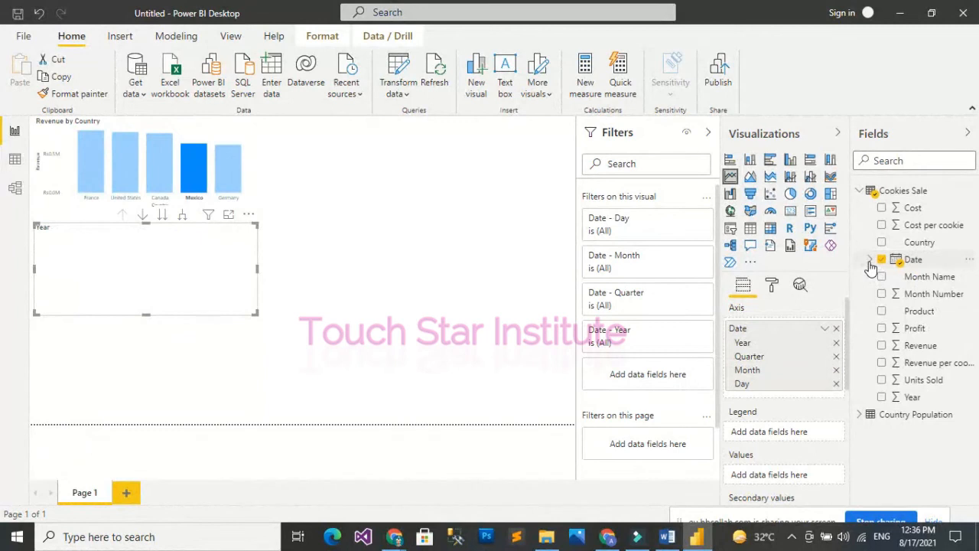
pyautogui.click(882, 328)
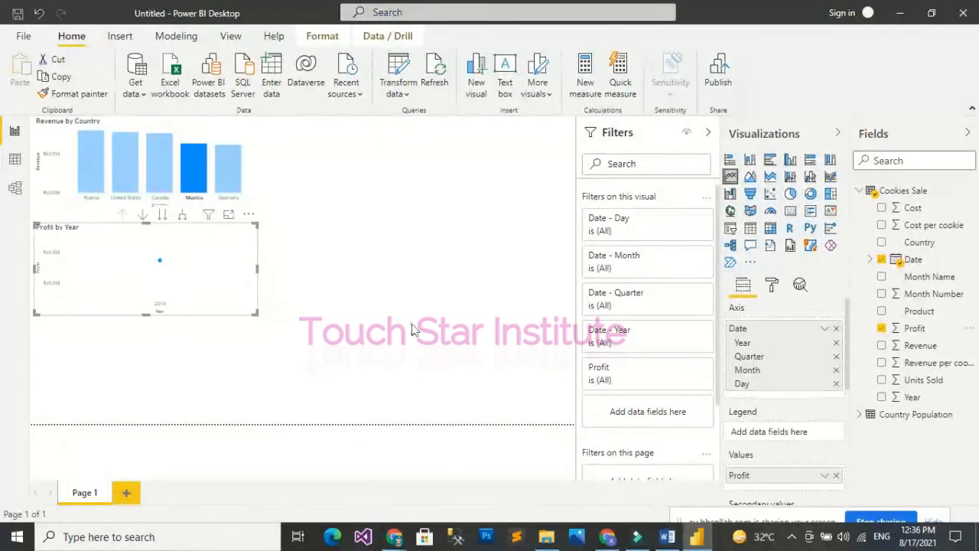
# Set Month Name from Cookies Sale as the legend of the profit line chart, and collapse the table's field list
pyautogui.click(871, 260)
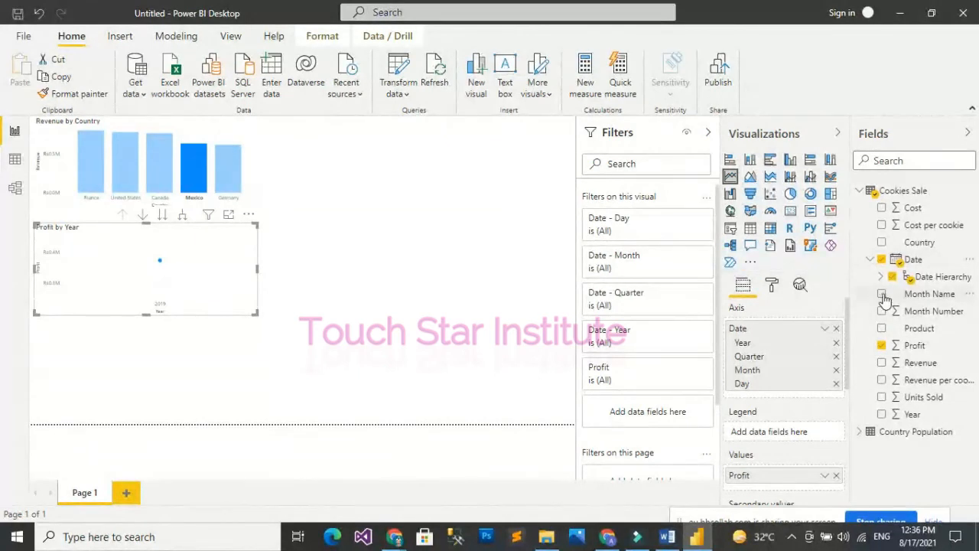
pyautogui.click(882, 295)
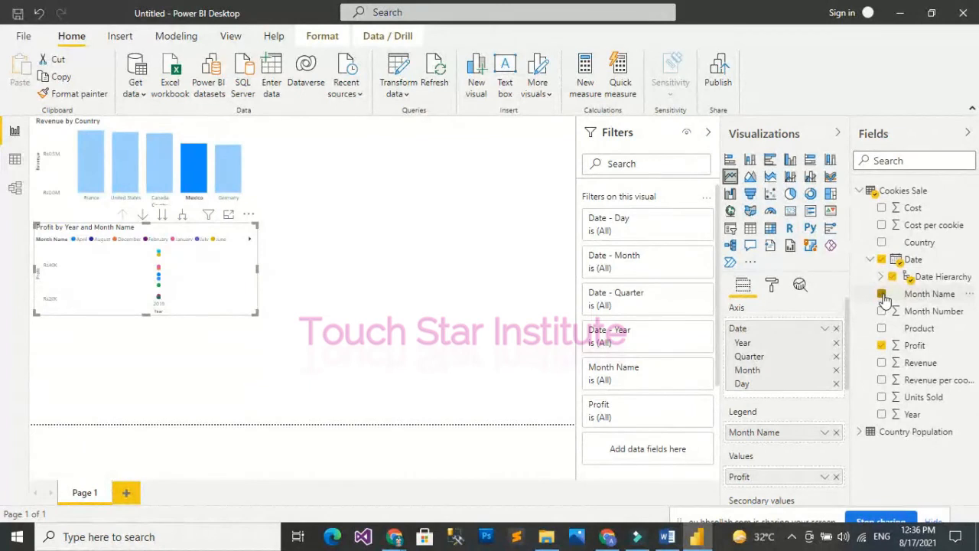
pyautogui.click(870, 261)
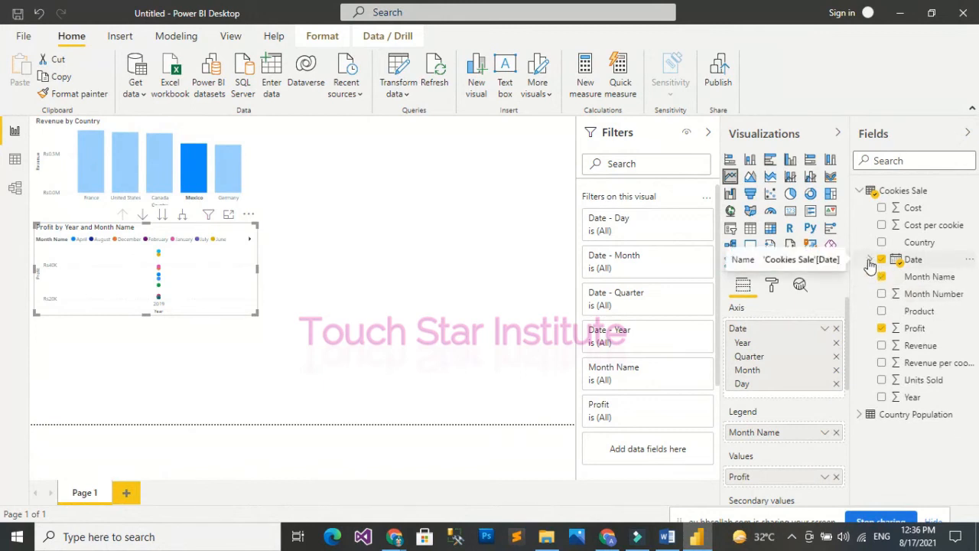
pyautogui.click(859, 191)
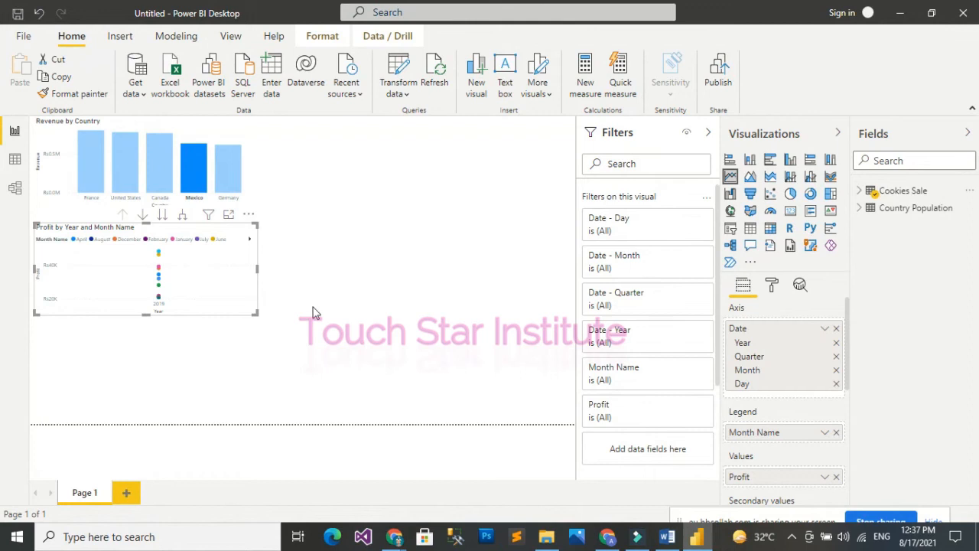
# Add a map visual with Country from Country Population as its location and Revenue from Cookies Sale as its size
pyautogui.click(442, 276)
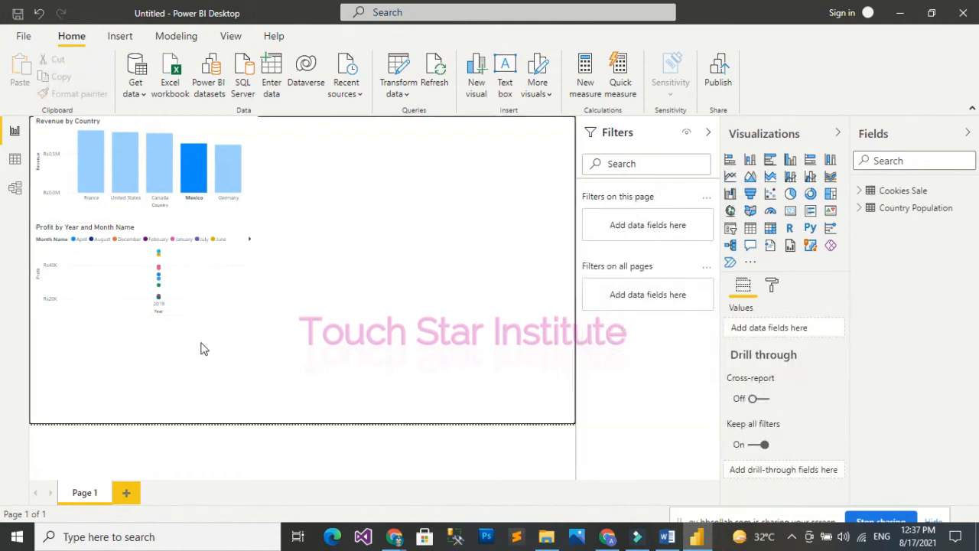
pyautogui.click(731, 213)
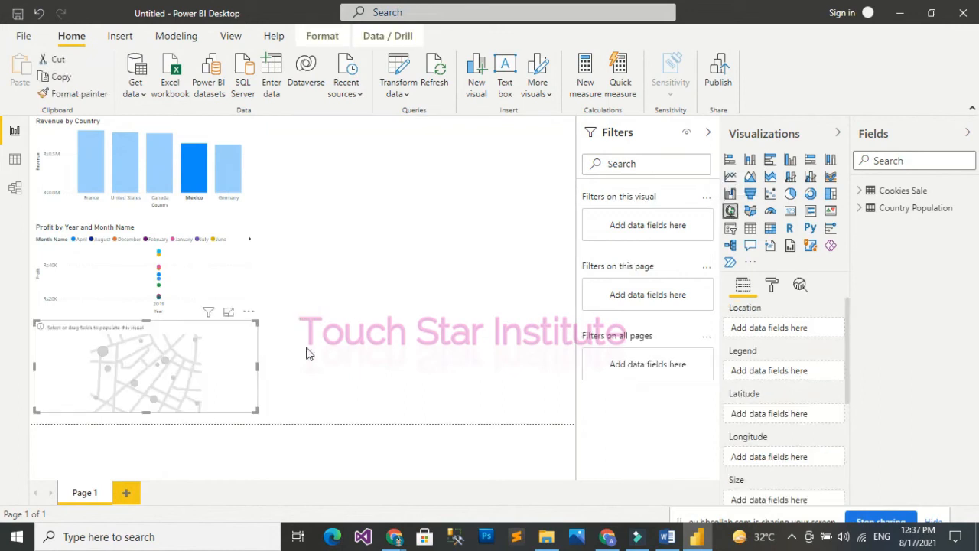
pyautogui.click(869, 208)
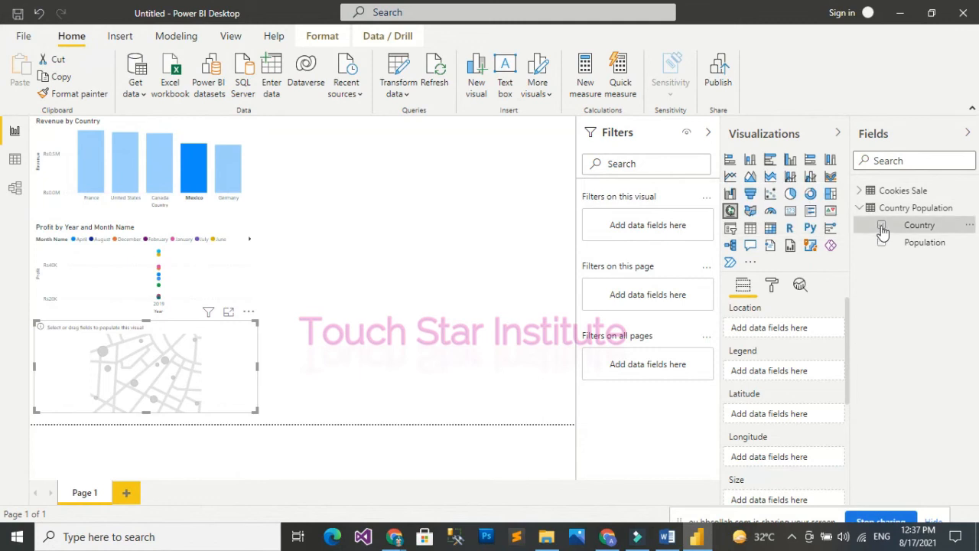
pyautogui.click(881, 226)
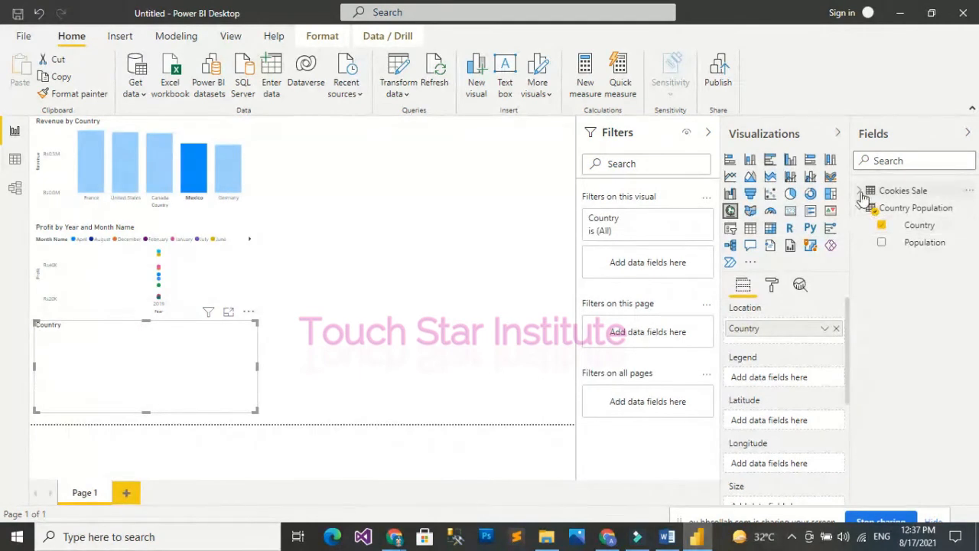
pyautogui.click(861, 191)
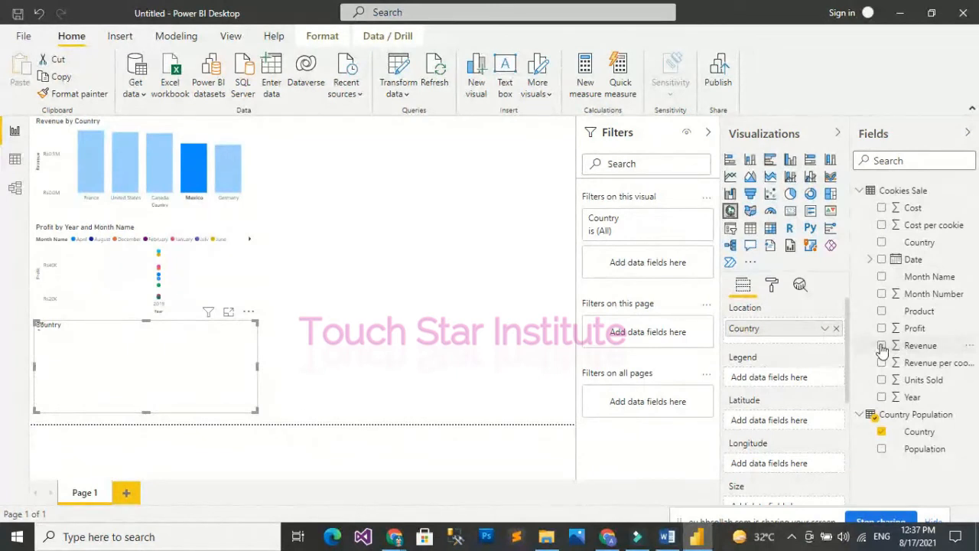
pyautogui.click(881, 346)
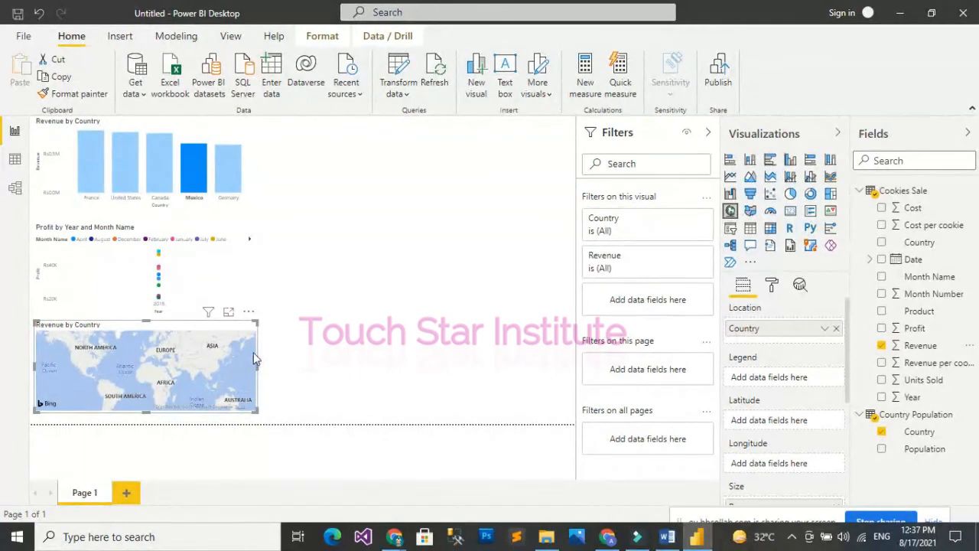
# Replace the map's location field with Country from Cookies Sale, and add Population from Country Population as its legend
pyautogui.click(882, 433)
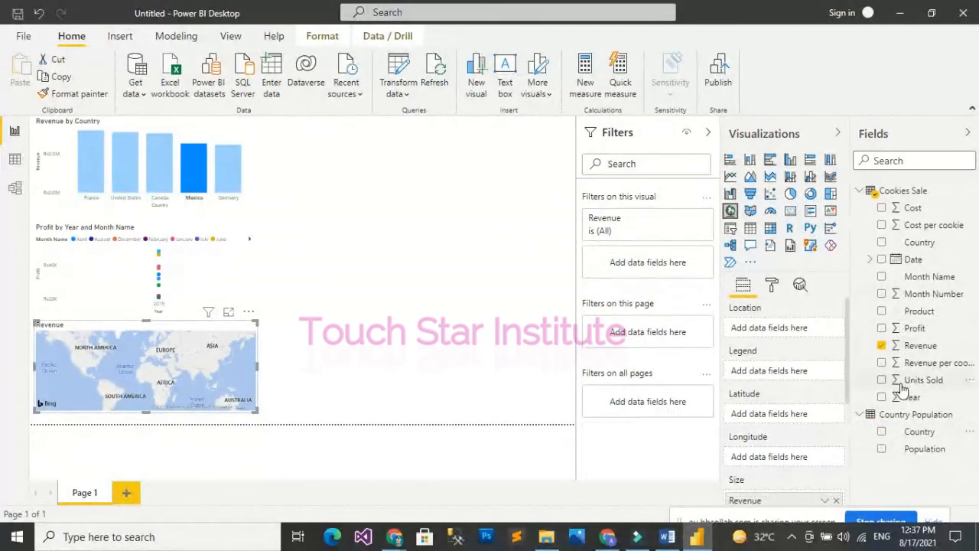
pyautogui.click(883, 243)
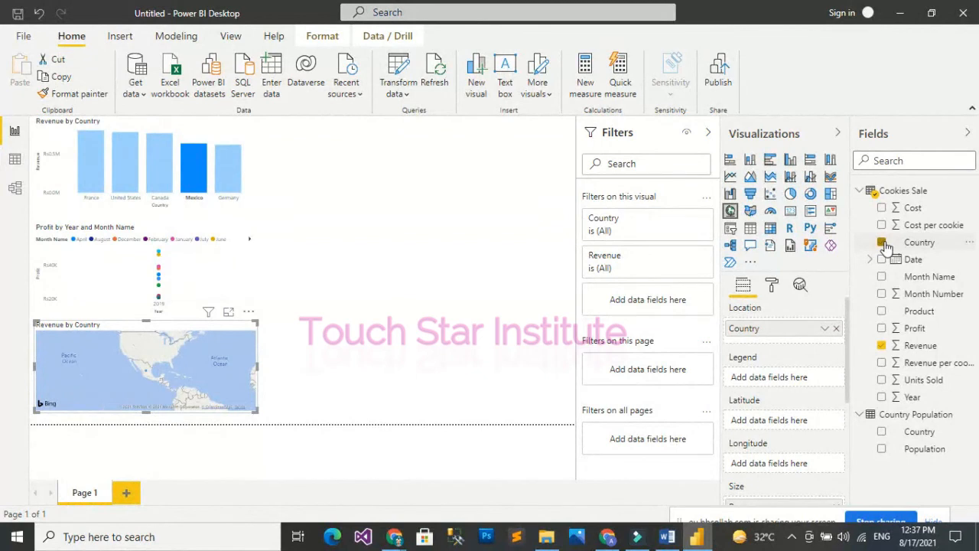
pyautogui.click(882, 449)
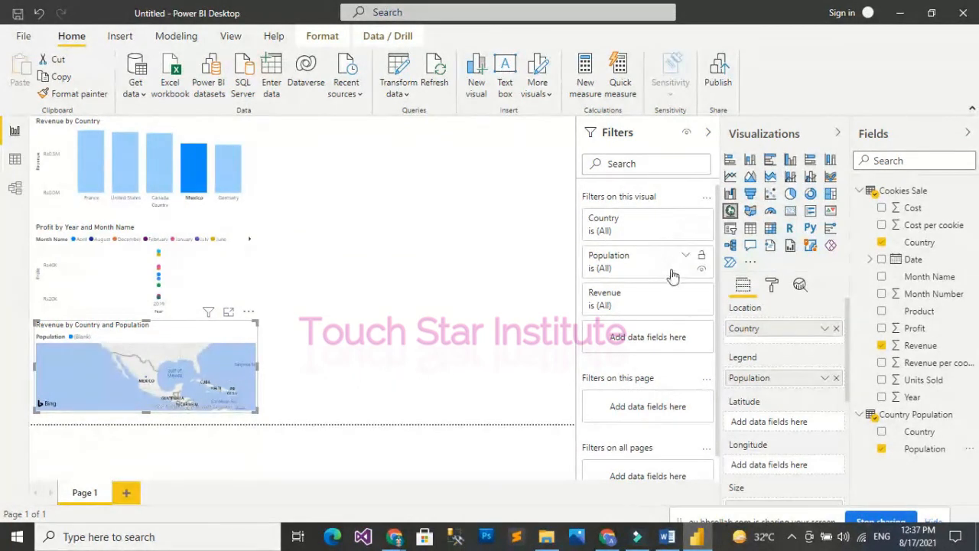
pyautogui.scroll(-1, 673, 280)
pyautogui.scroll(1, 674, 299)
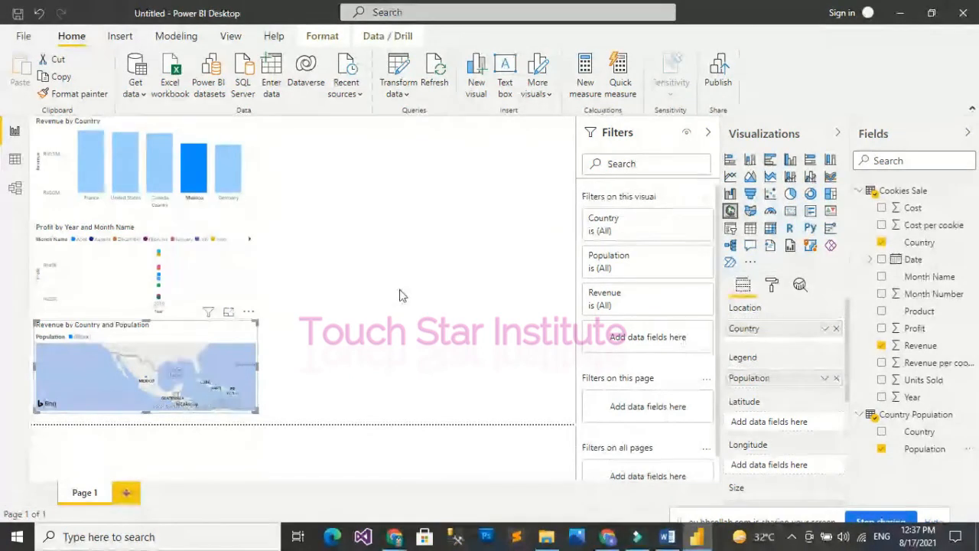
# Add an enlarged table visual beside the column chart, listing Cookies Sale Country, Country Population's Population and Cookies Sale Units Sold
pyautogui.click(375, 289)
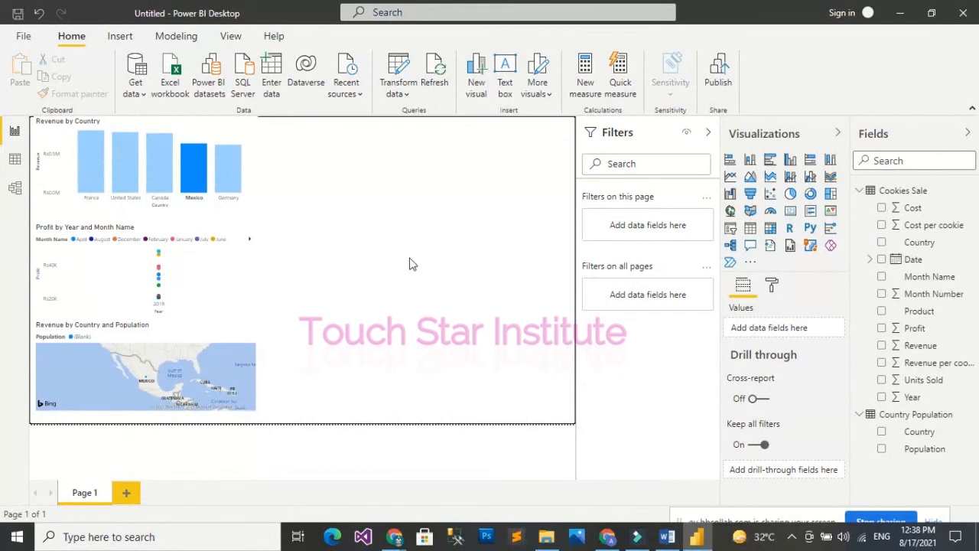
pyautogui.click(750, 228)
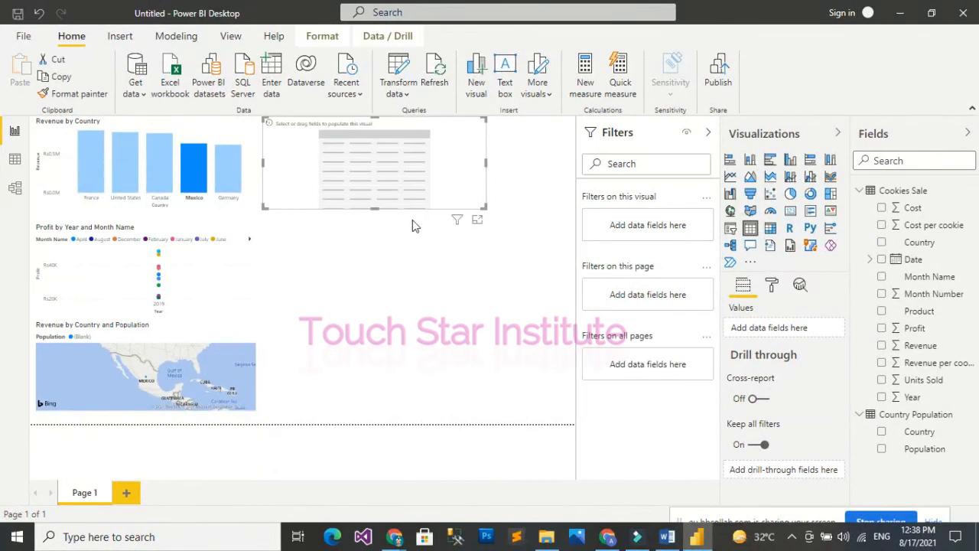
pyautogui.moveTo(485, 207); pyautogui.dragTo(532, 213)
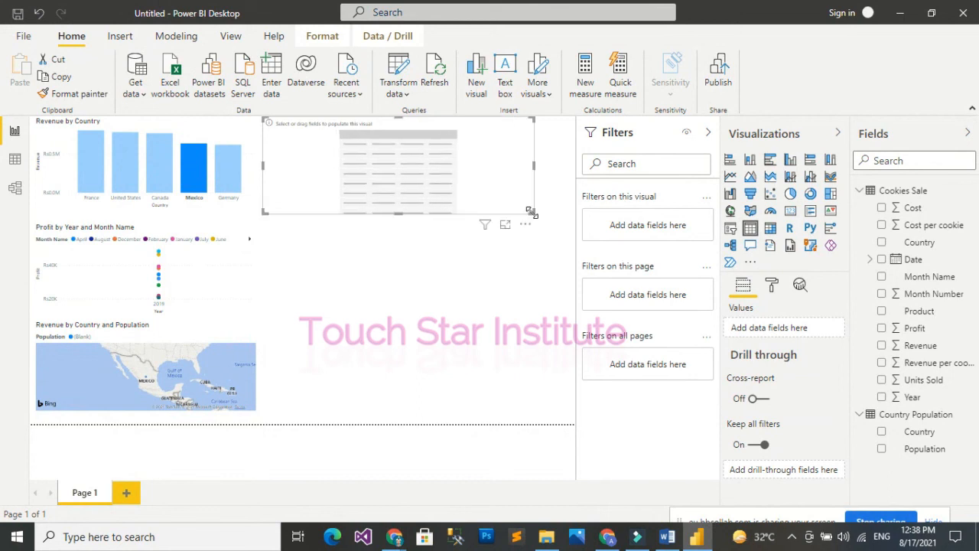
pyautogui.click(884, 243)
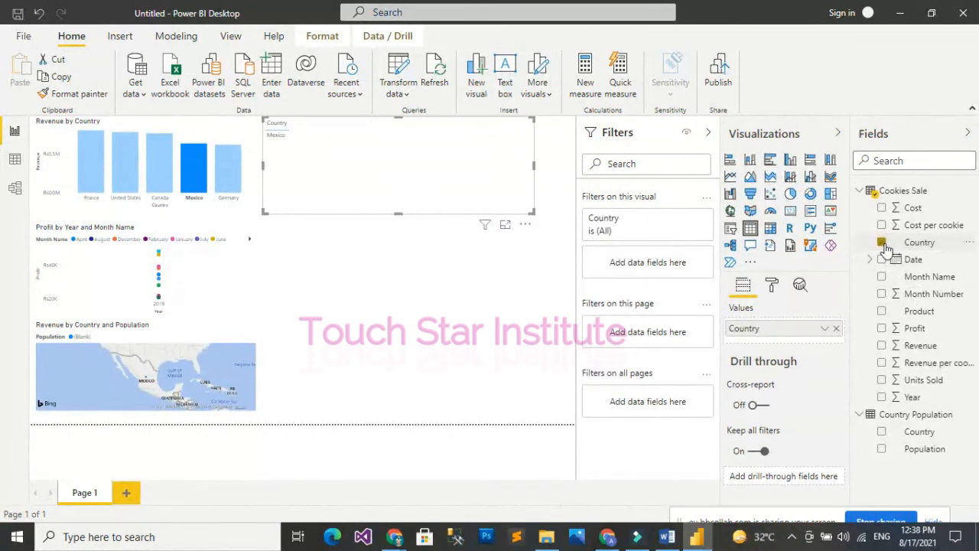
pyautogui.click(882, 450)
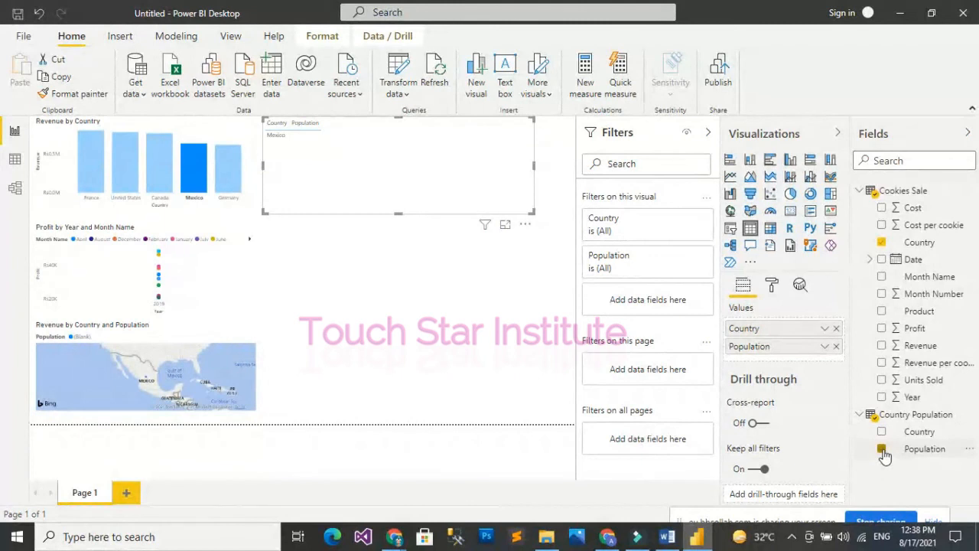
pyautogui.click(883, 380)
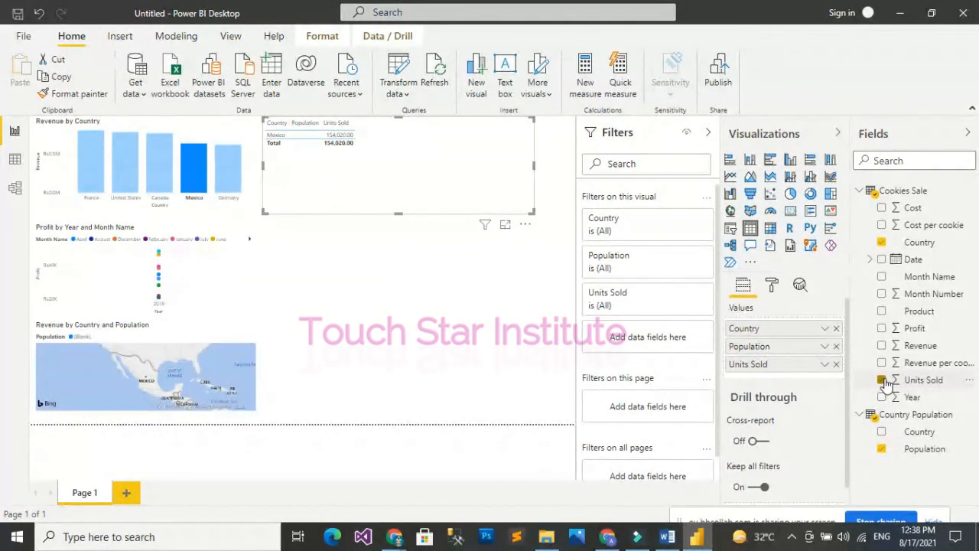
pyautogui.moveTo(533, 213); pyautogui.dragTo(548, 222)
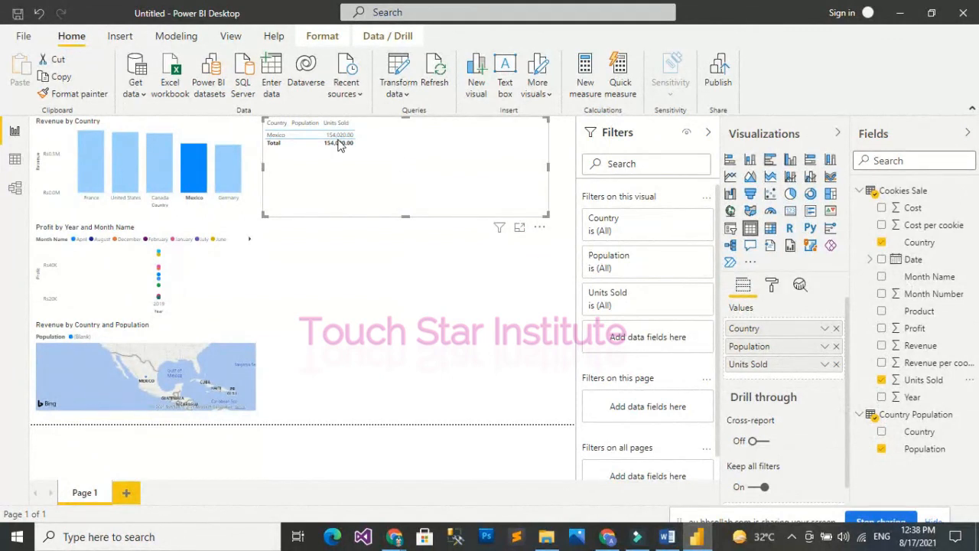
# Clear the Mexico highlight from the Revenue by Country chart so the other visuals cover all countries
pyautogui.click(201, 179)
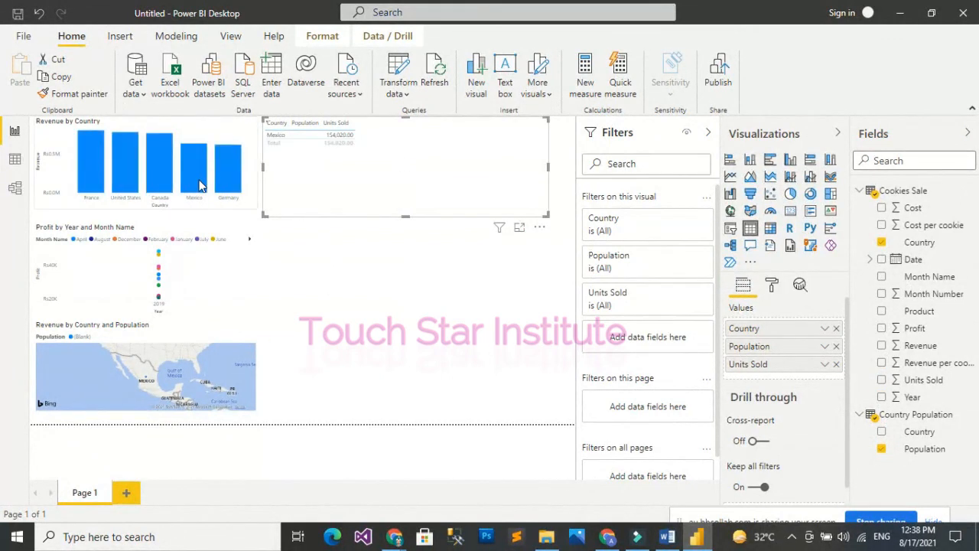
pyautogui.click(205, 184)
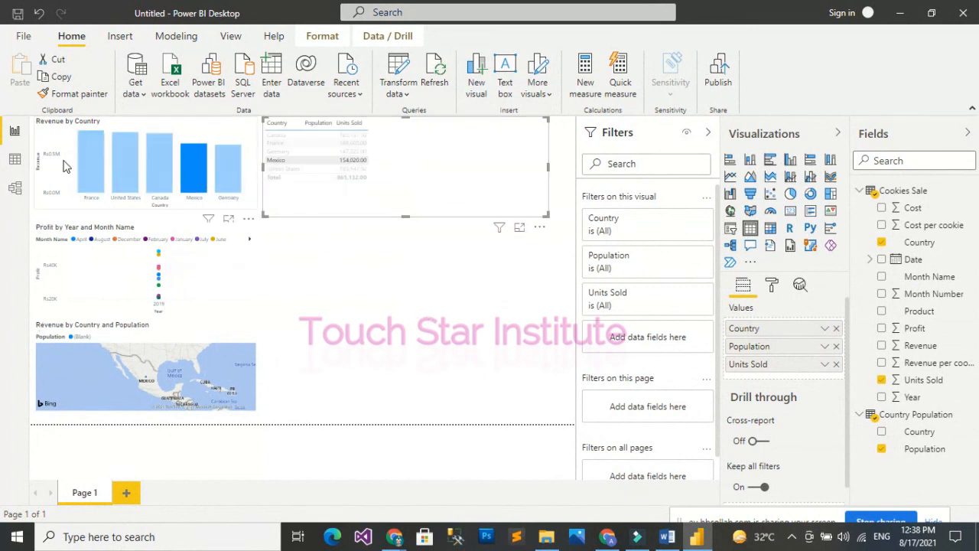
pyautogui.click(201, 178)
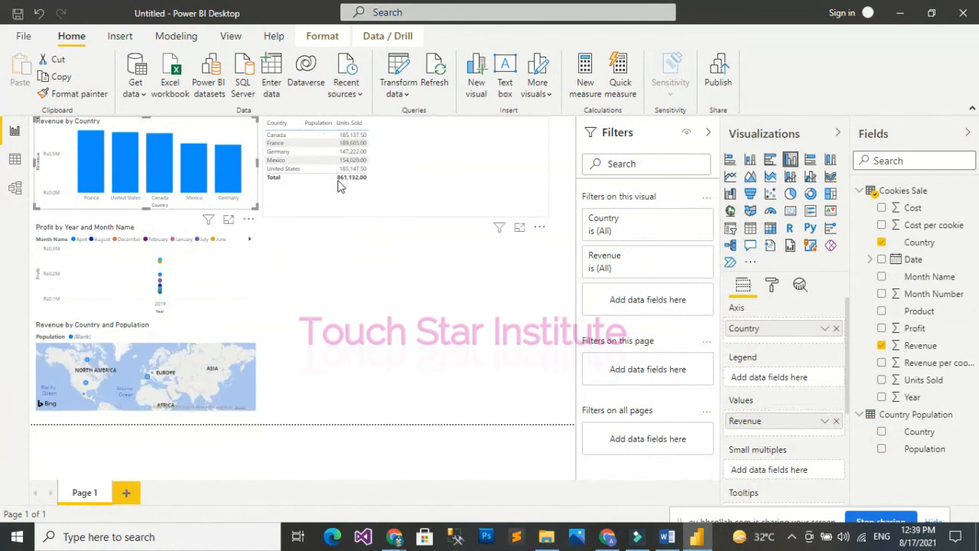
pyautogui.click(882, 450)
pyautogui.click(882, 450)
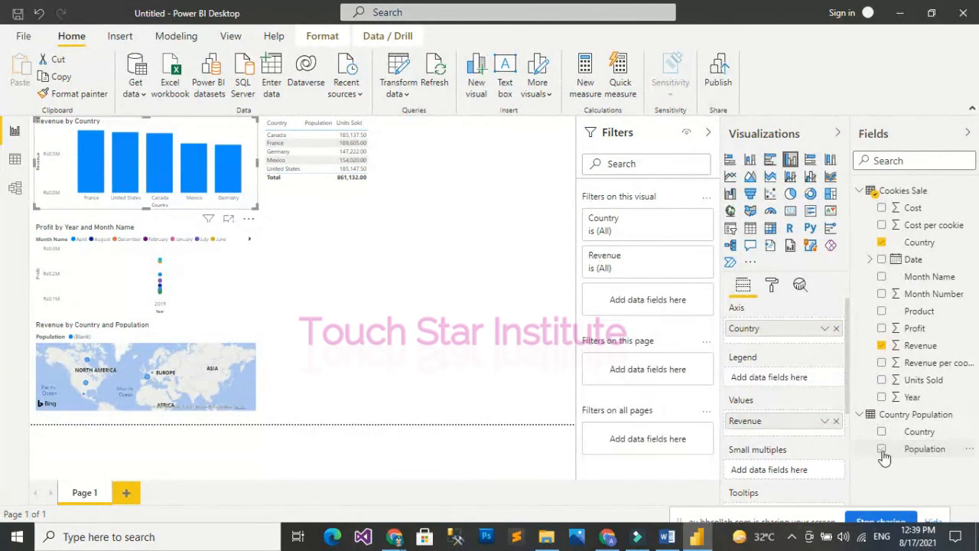